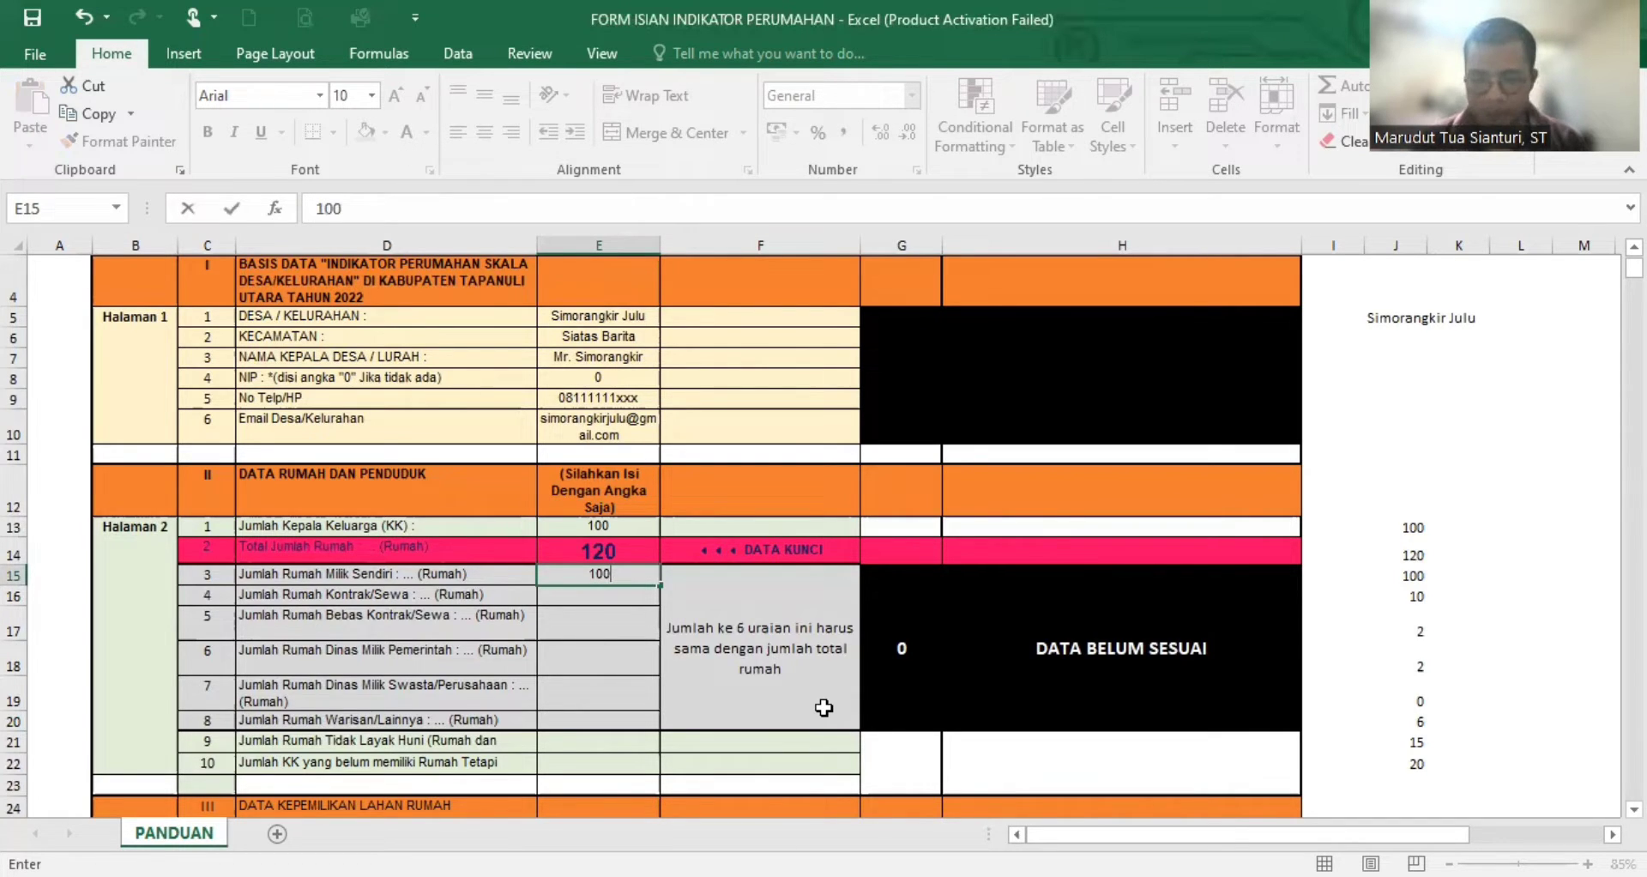
# - Enter 100 for Jumlah Rumah Milik Sendiri in the Data Rumah dan Penduduk section
pyautogui.press('Return')
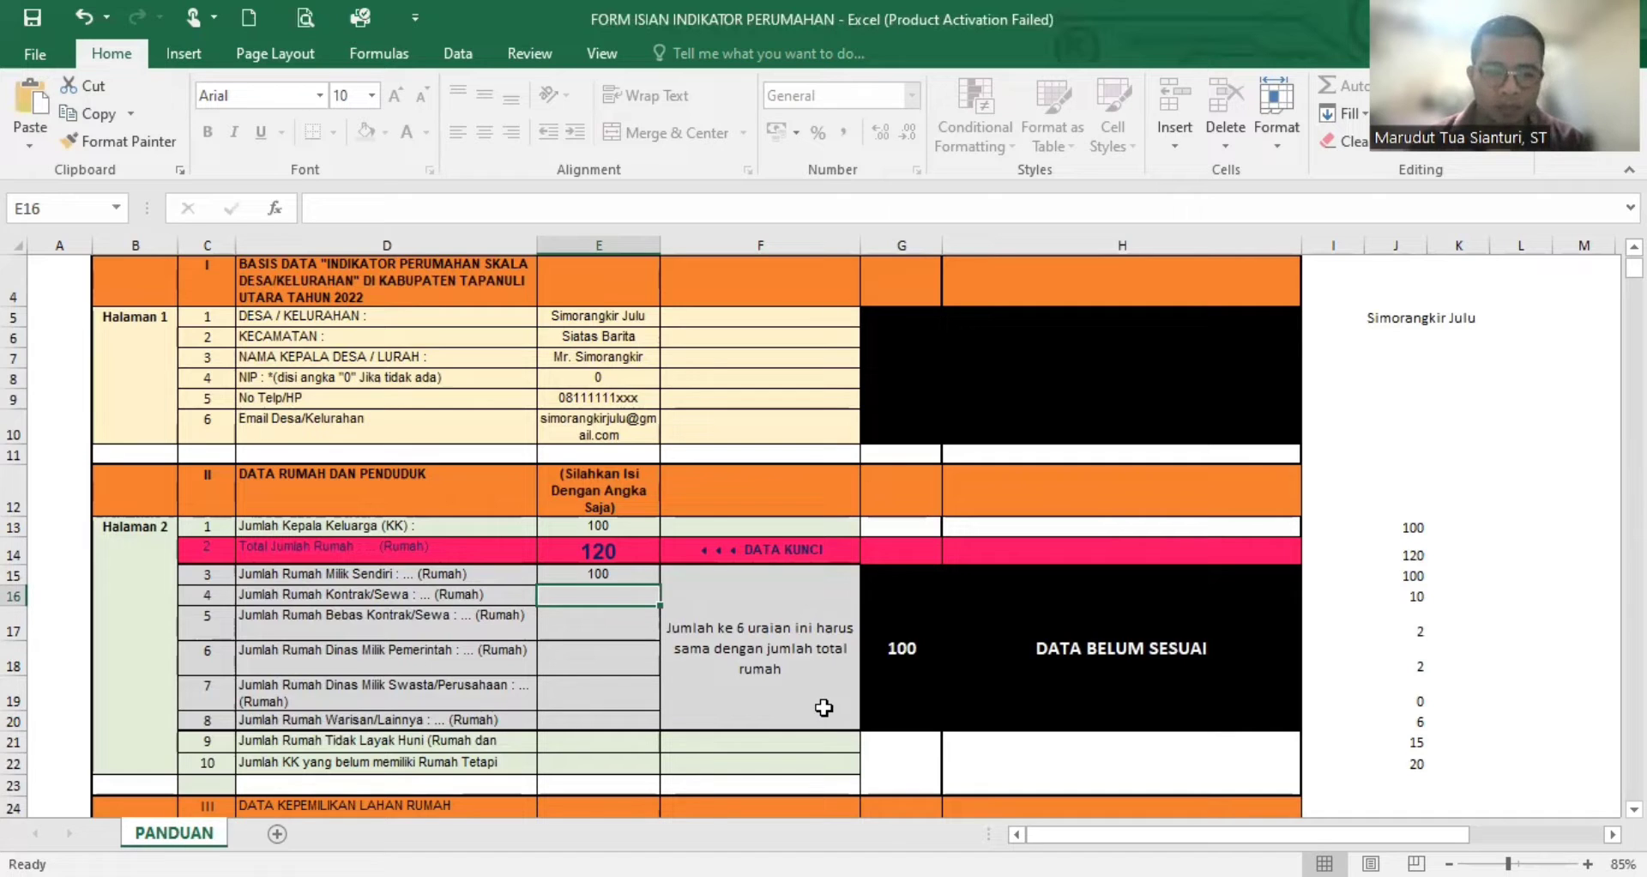
pyautogui.click(609, 573)
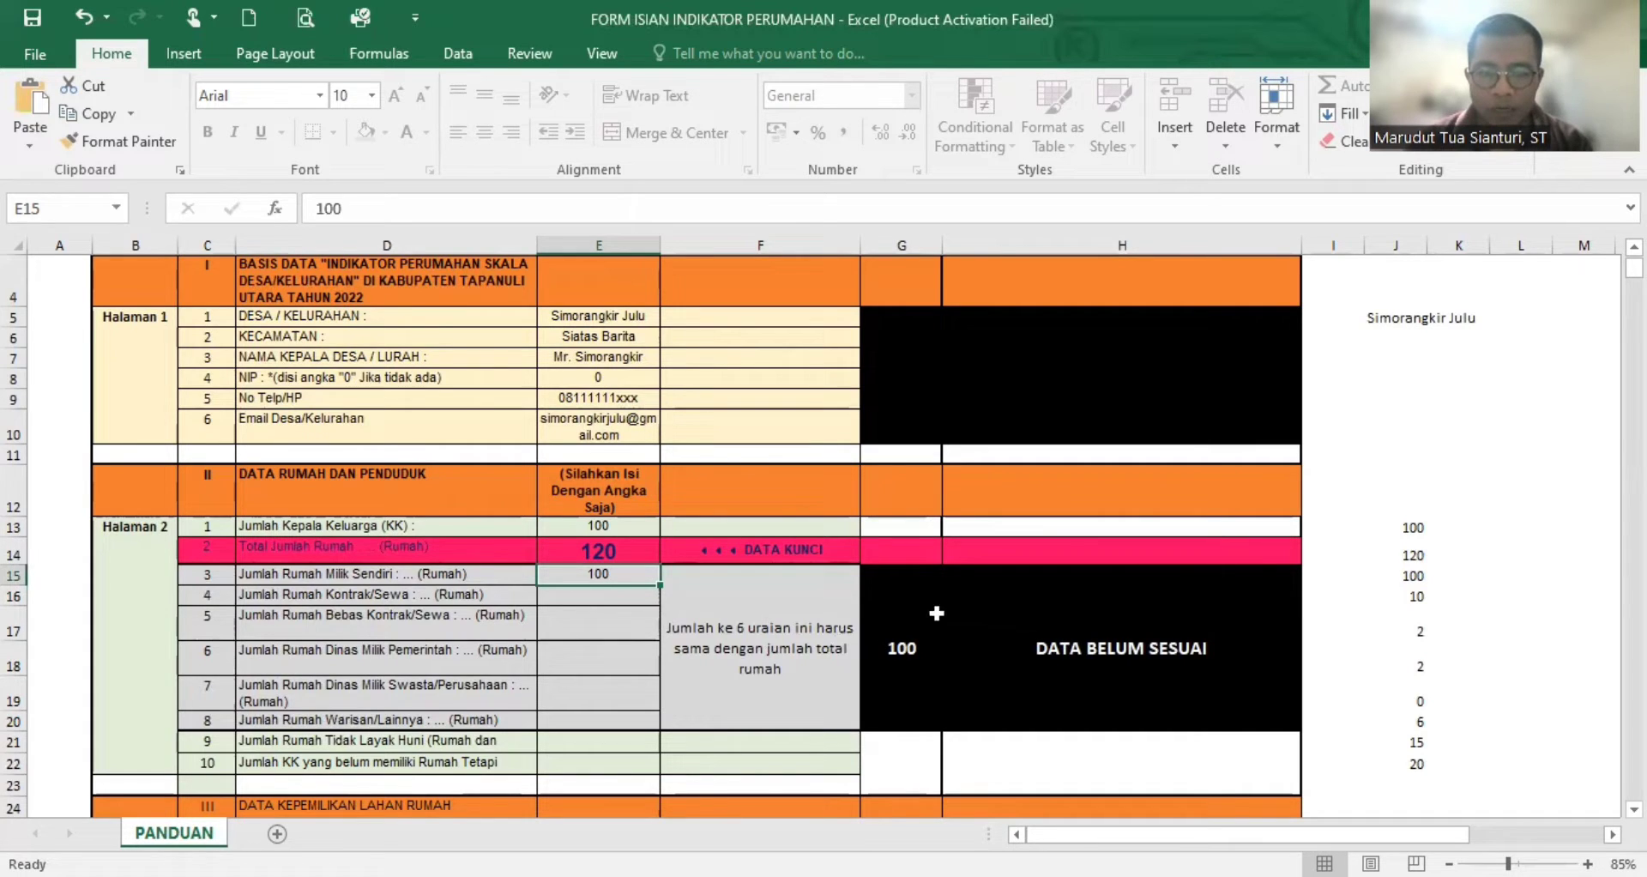
# - Examine the house sum, the status message and the matching rule against Total Jumlah Rumah, plus the unfilled rows 4 to 8
pyautogui.click(910, 611)
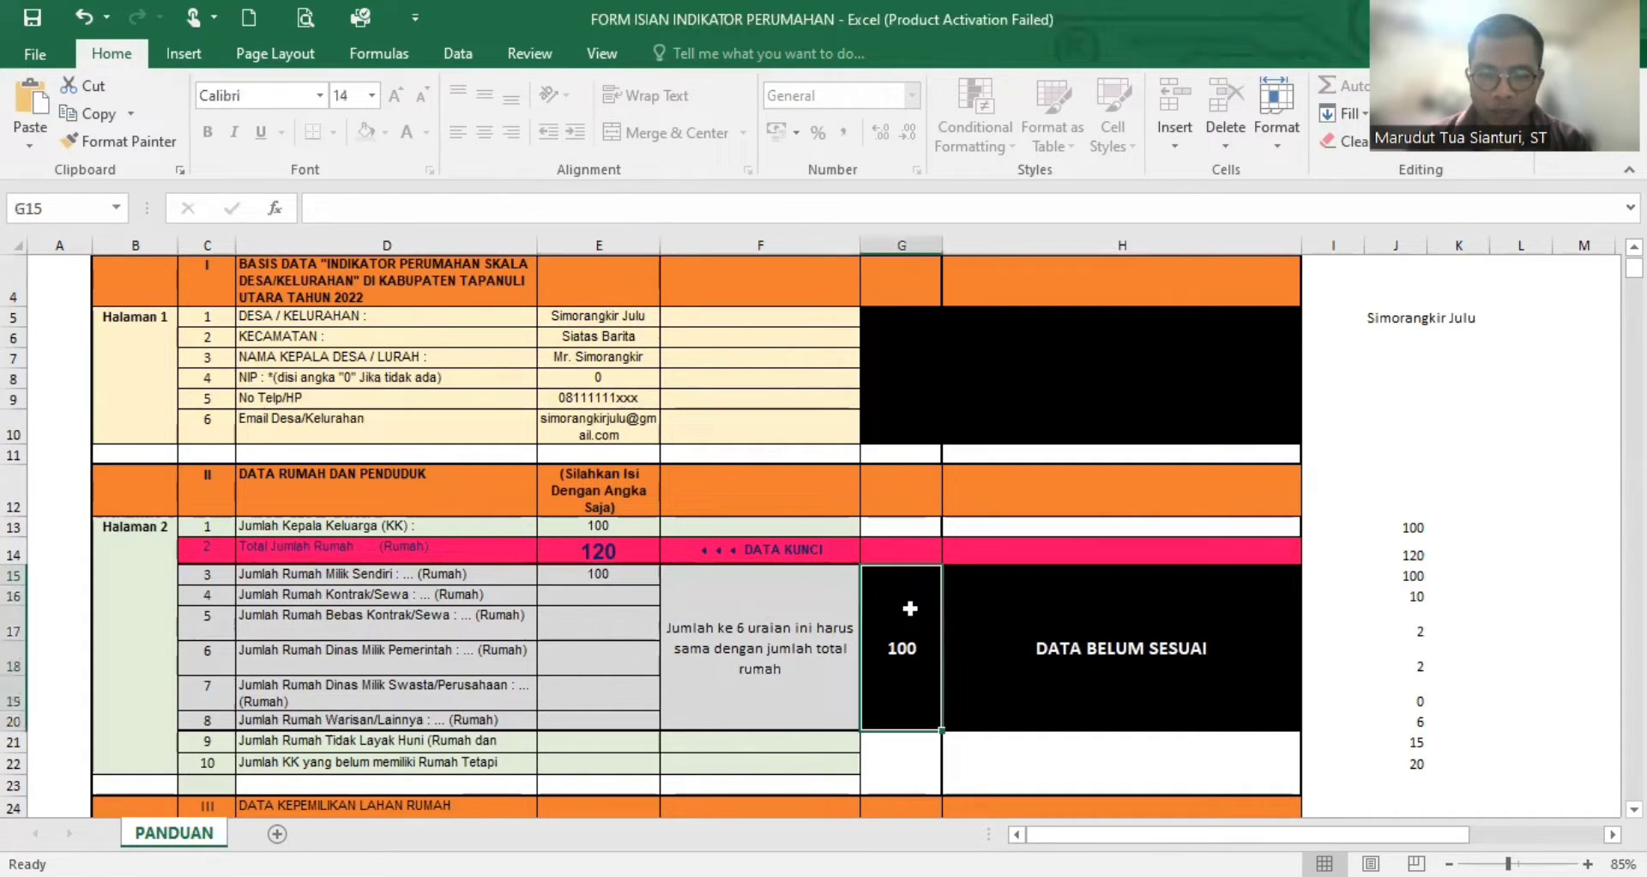
pyautogui.click(1066, 656)
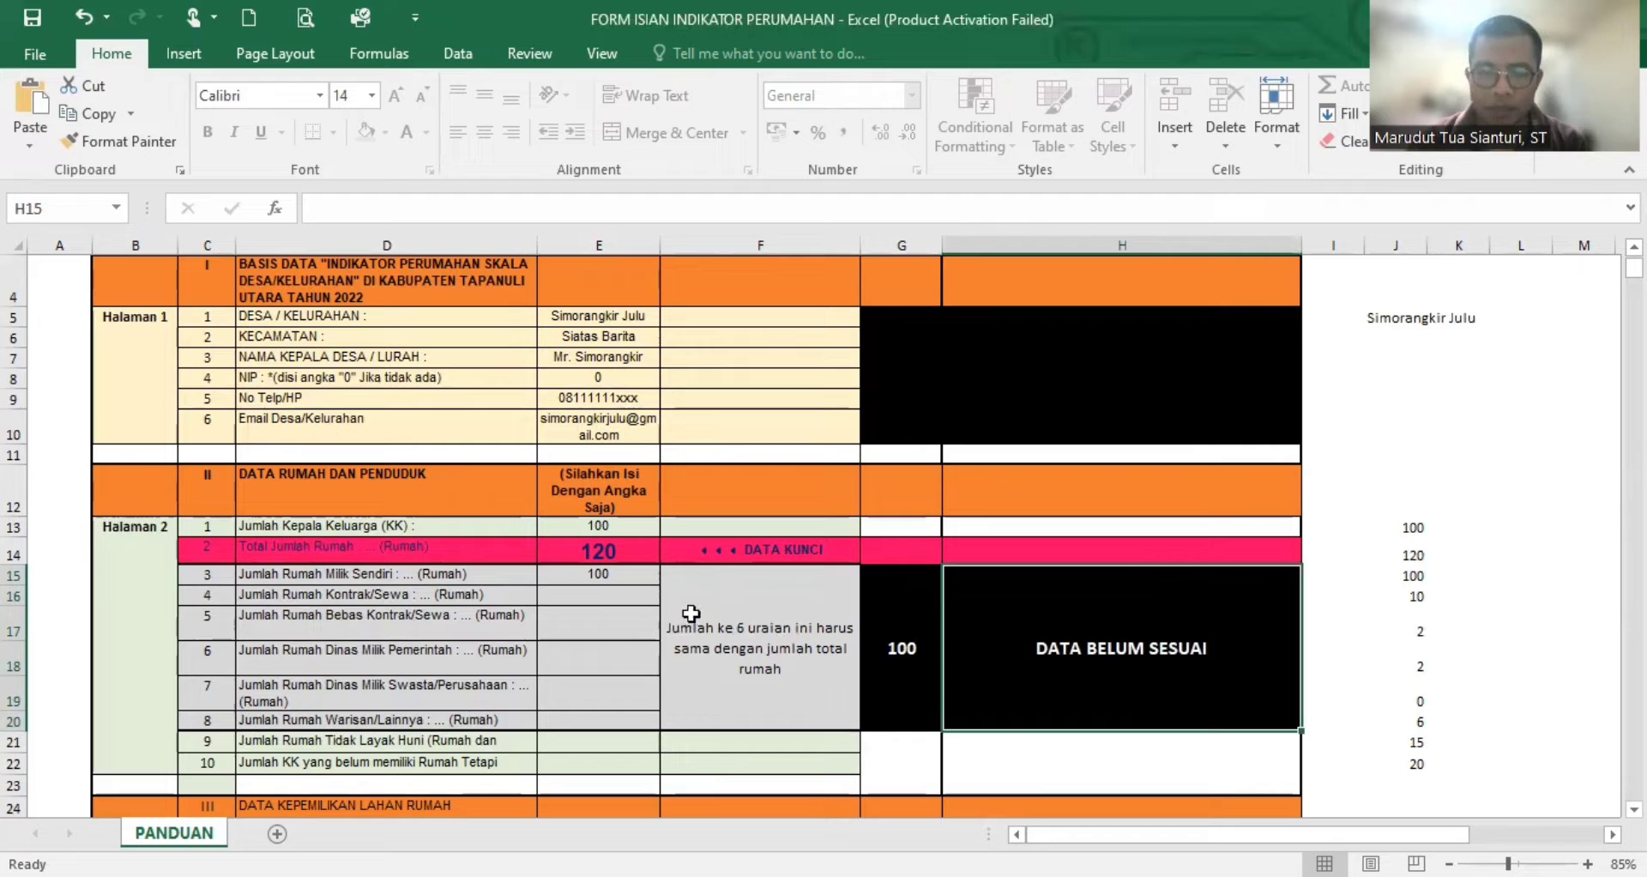
pyautogui.click(725, 625)
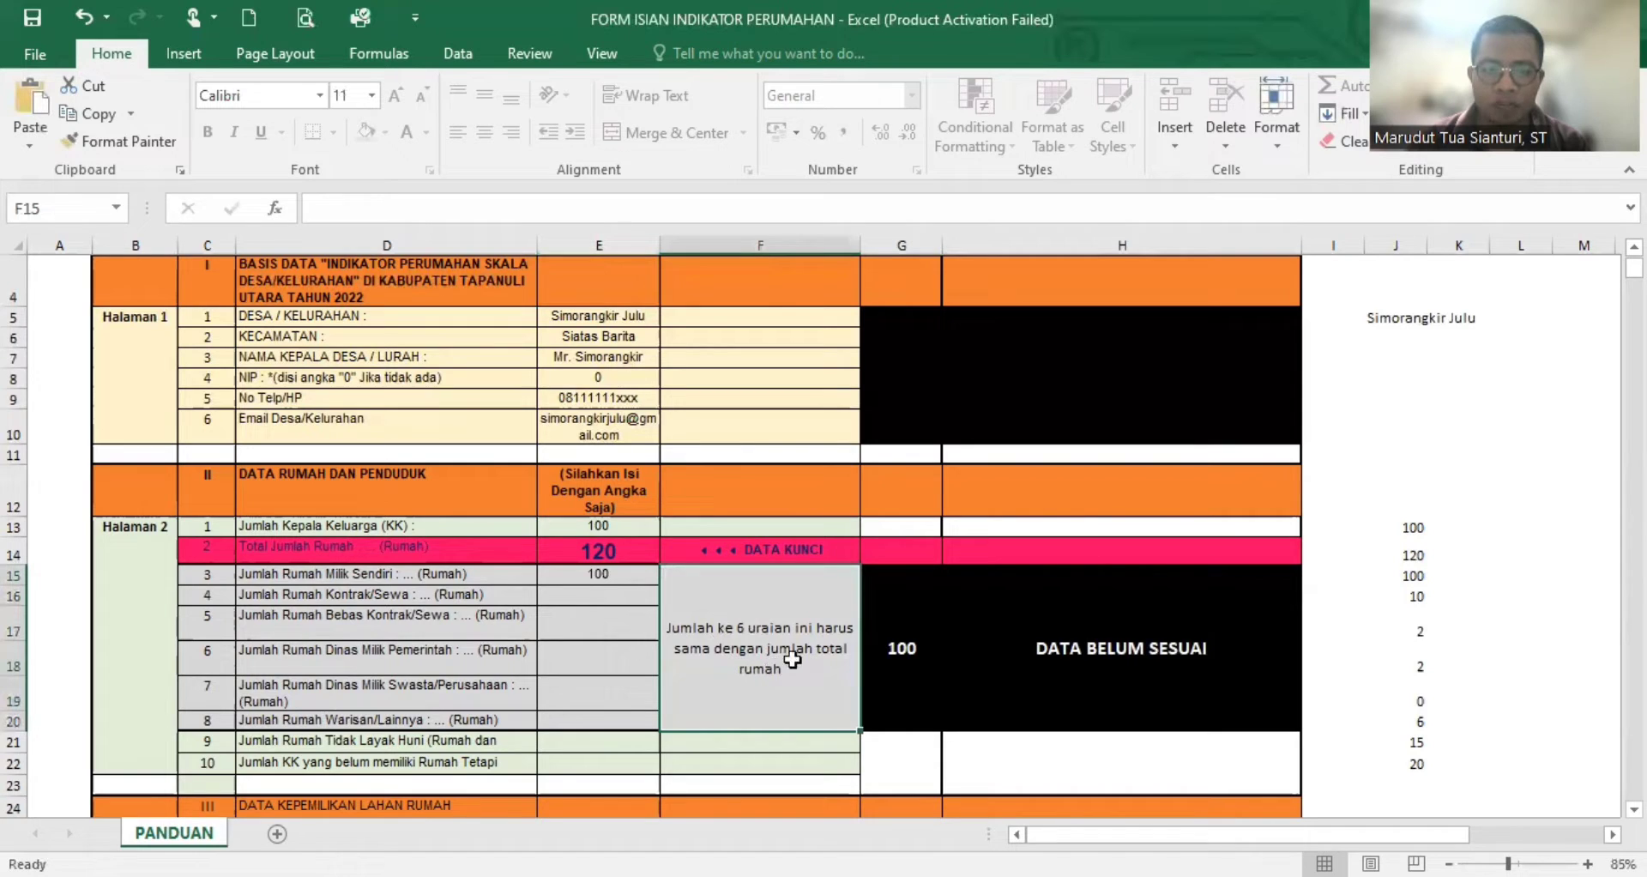
pyautogui.click(619, 574)
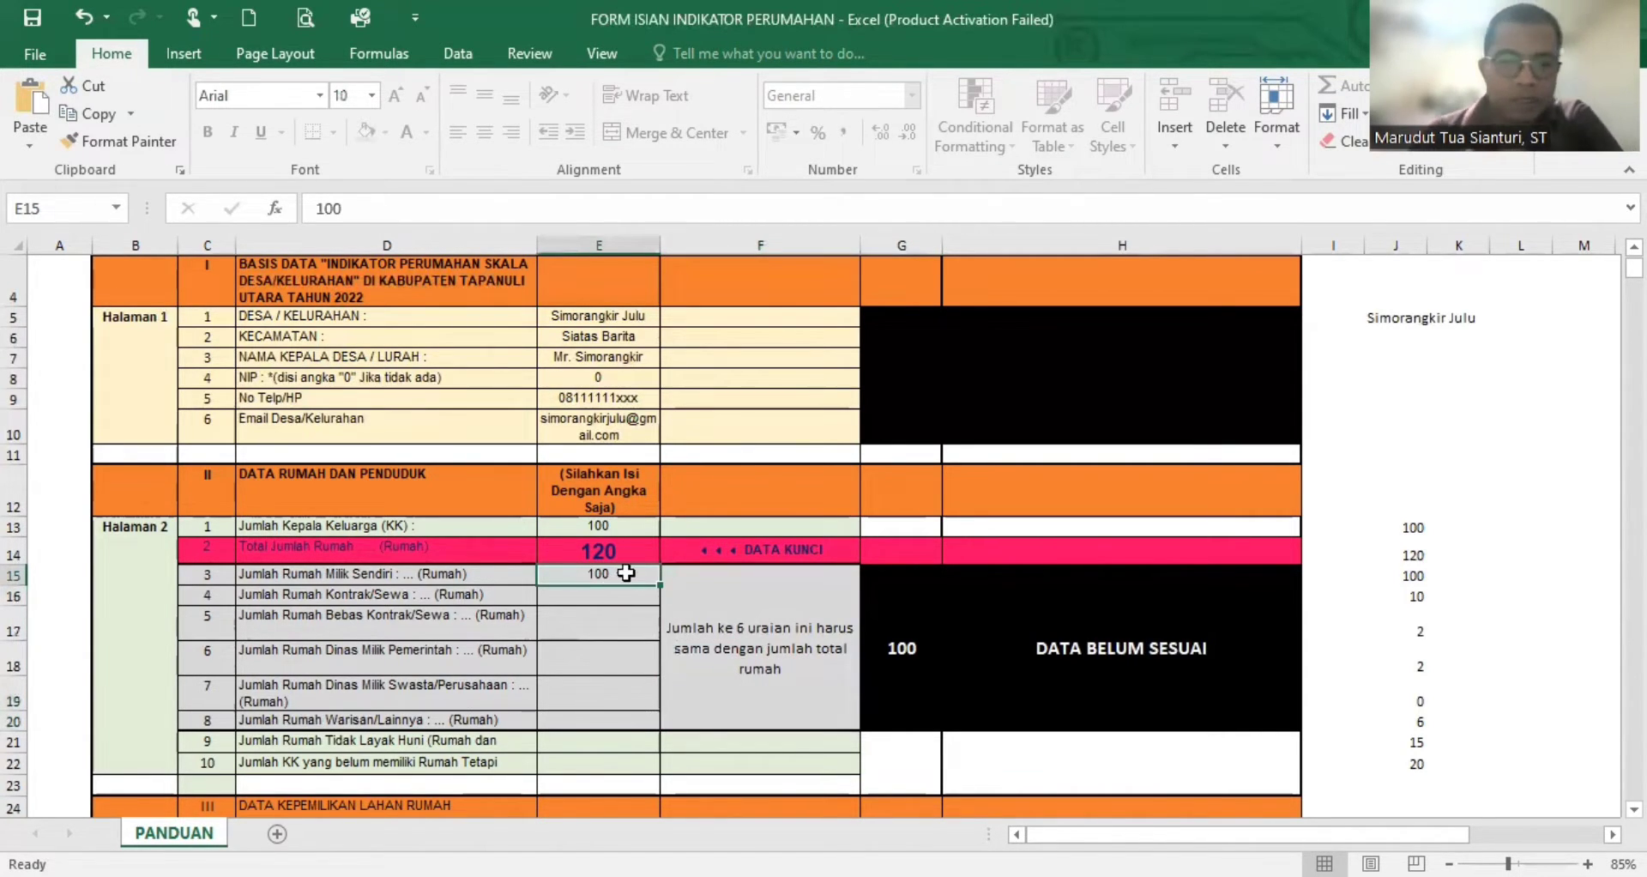
pyautogui.click(620, 549)
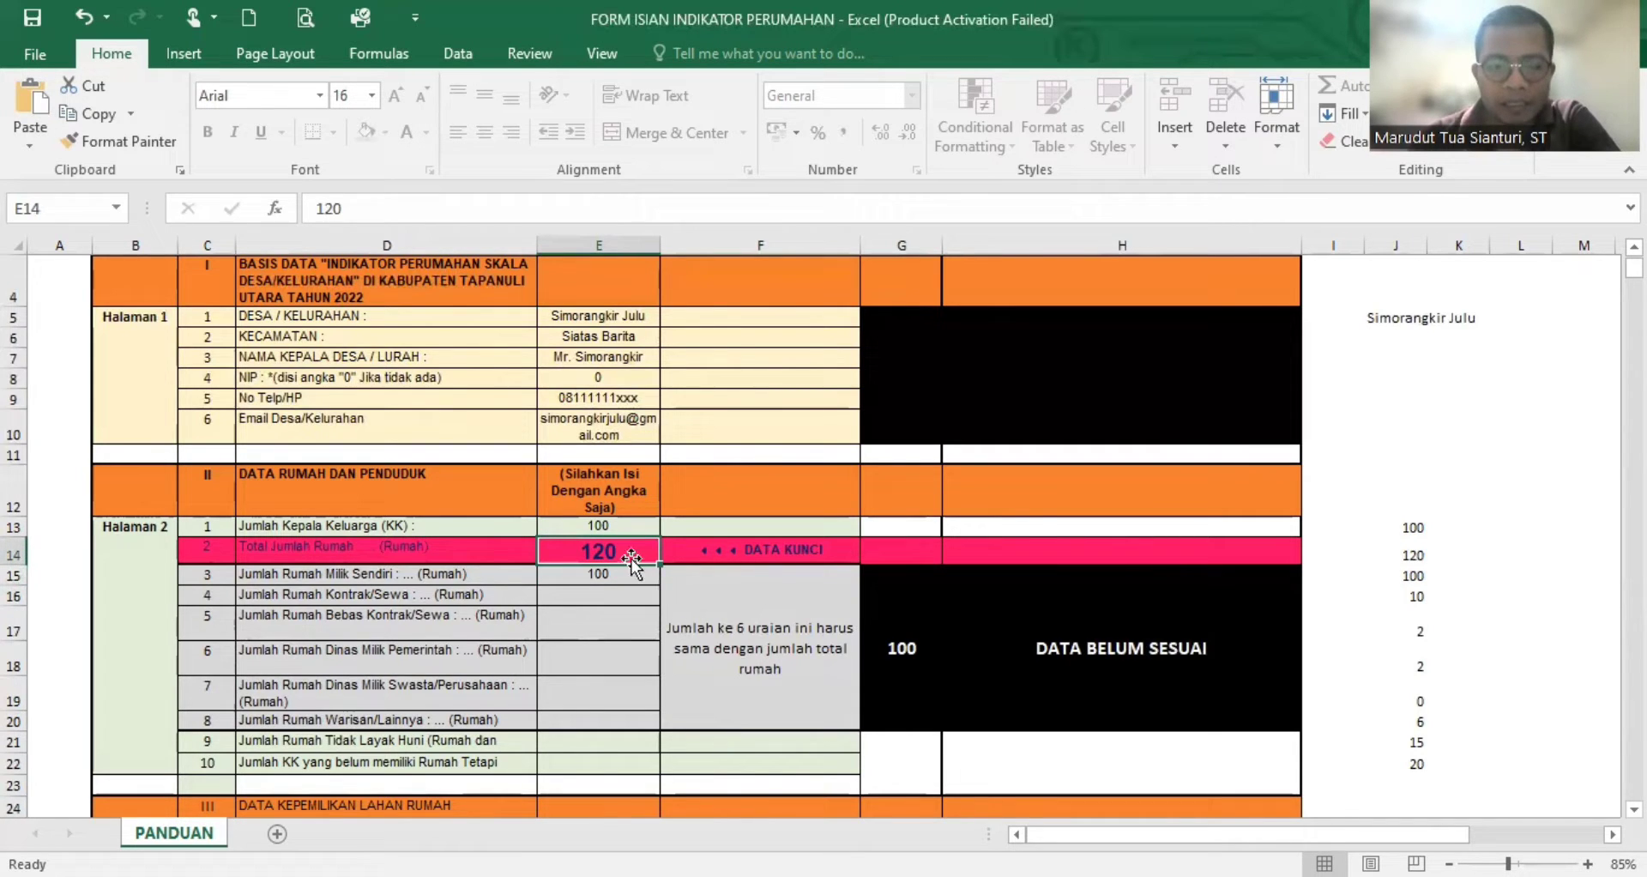
pyautogui.click(1025, 649)
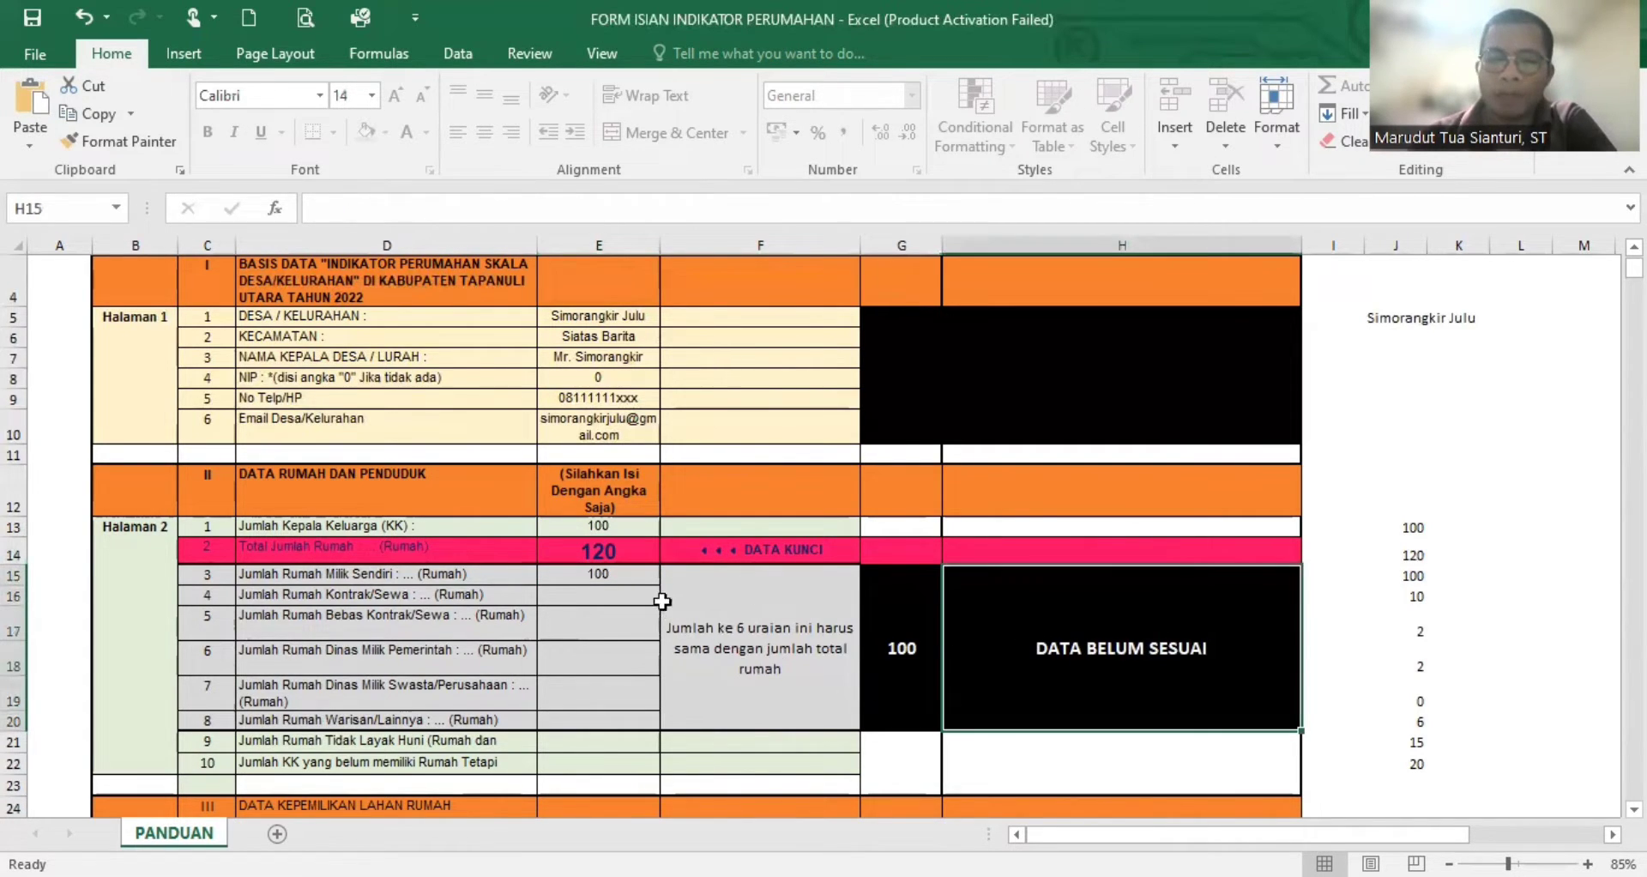
pyautogui.click(621, 597)
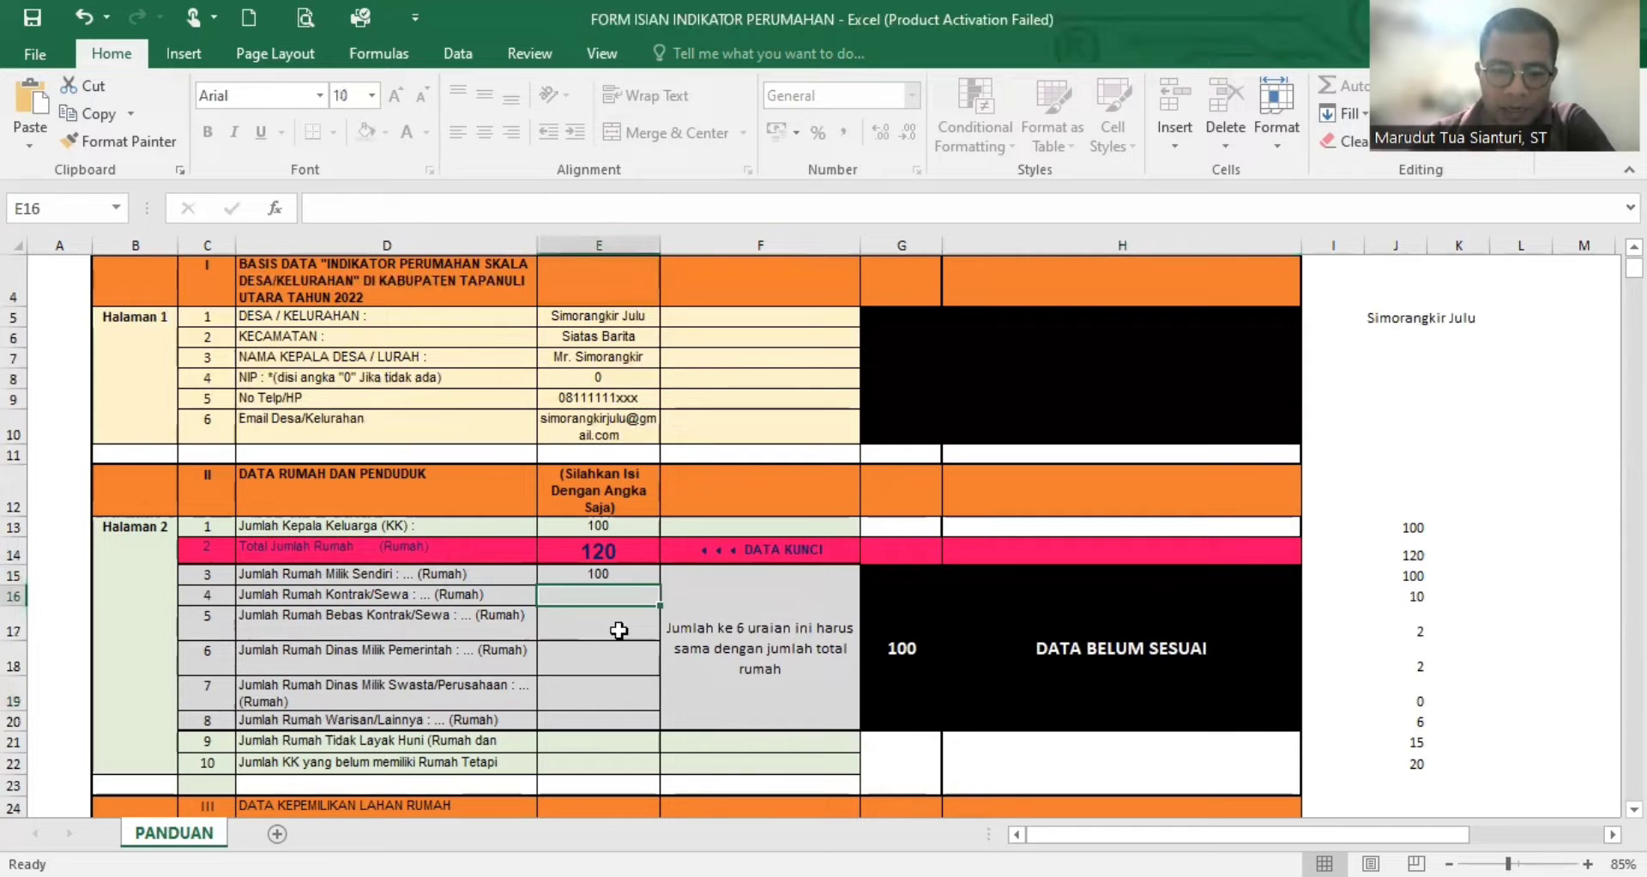
pyautogui.click(617, 629)
pyautogui.click(609, 671)
pyautogui.click(621, 697)
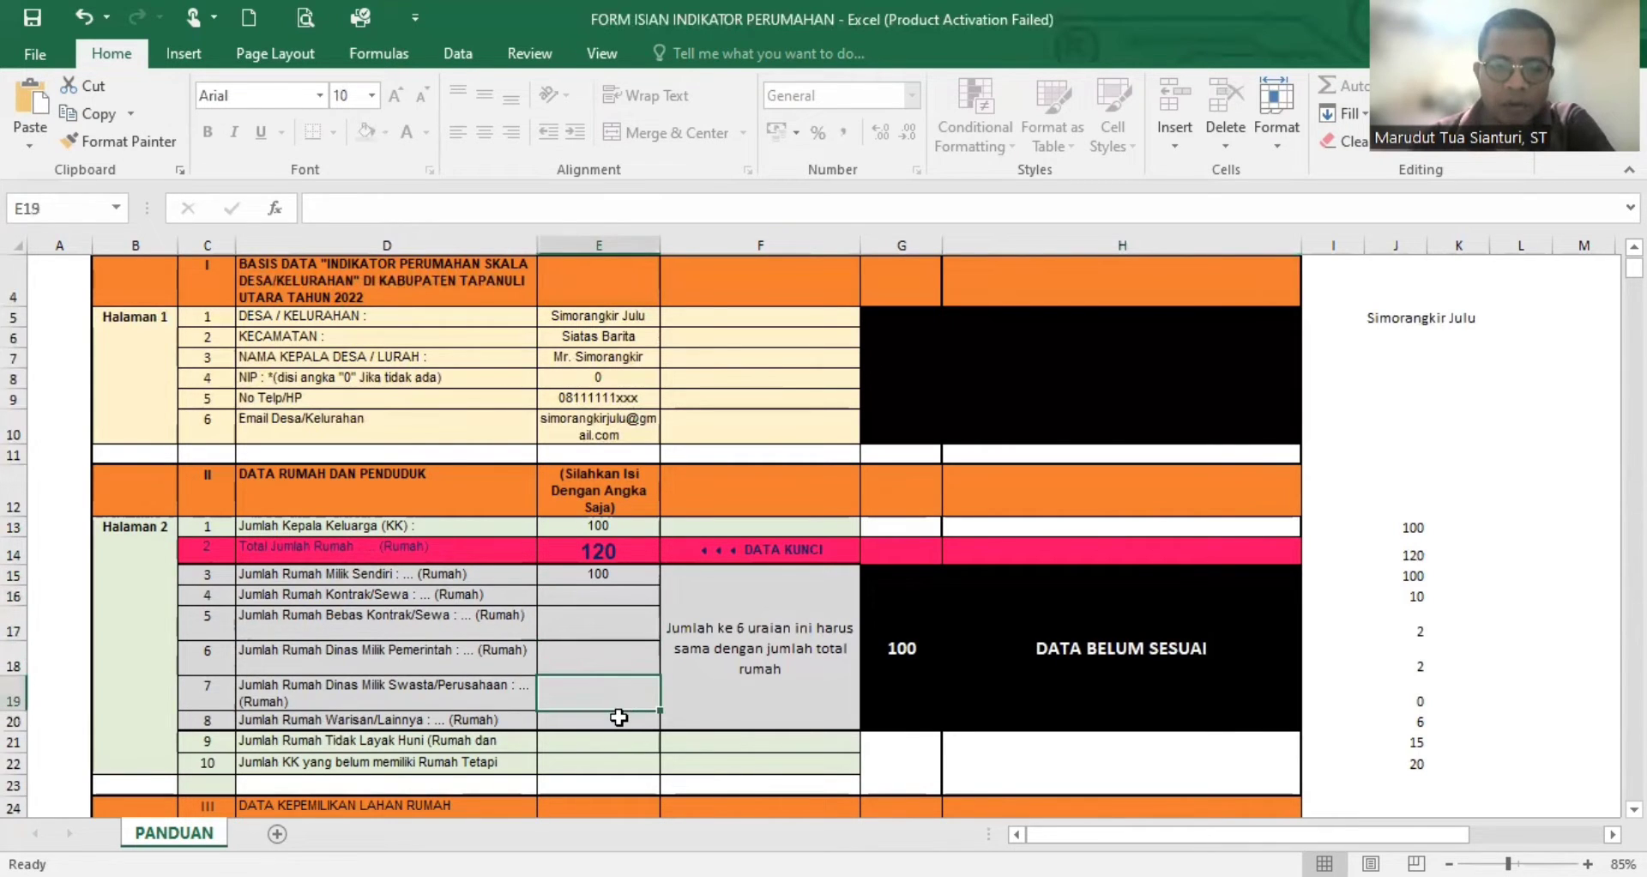
pyautogui.click(617, 719)
# - Enter 10 for Jumlah Rumah Kontrak/Sewa and 2 for Jumlah Rumah Bebas Kontrak/Sewa
pyautogui.click(618, 592)
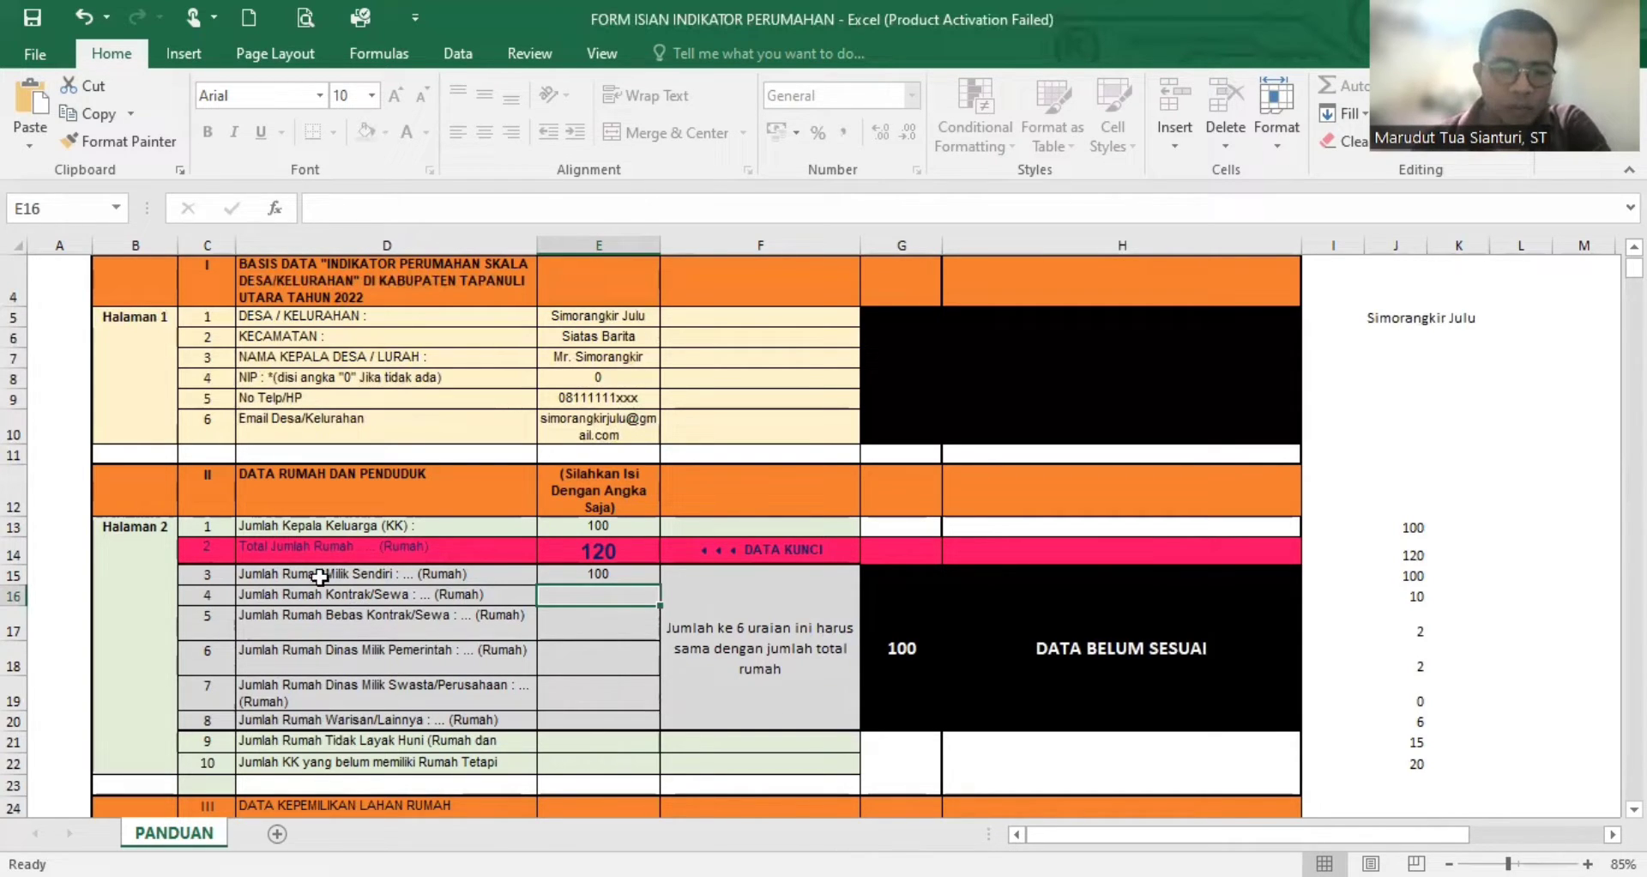
pyautogui.click(332, 600)
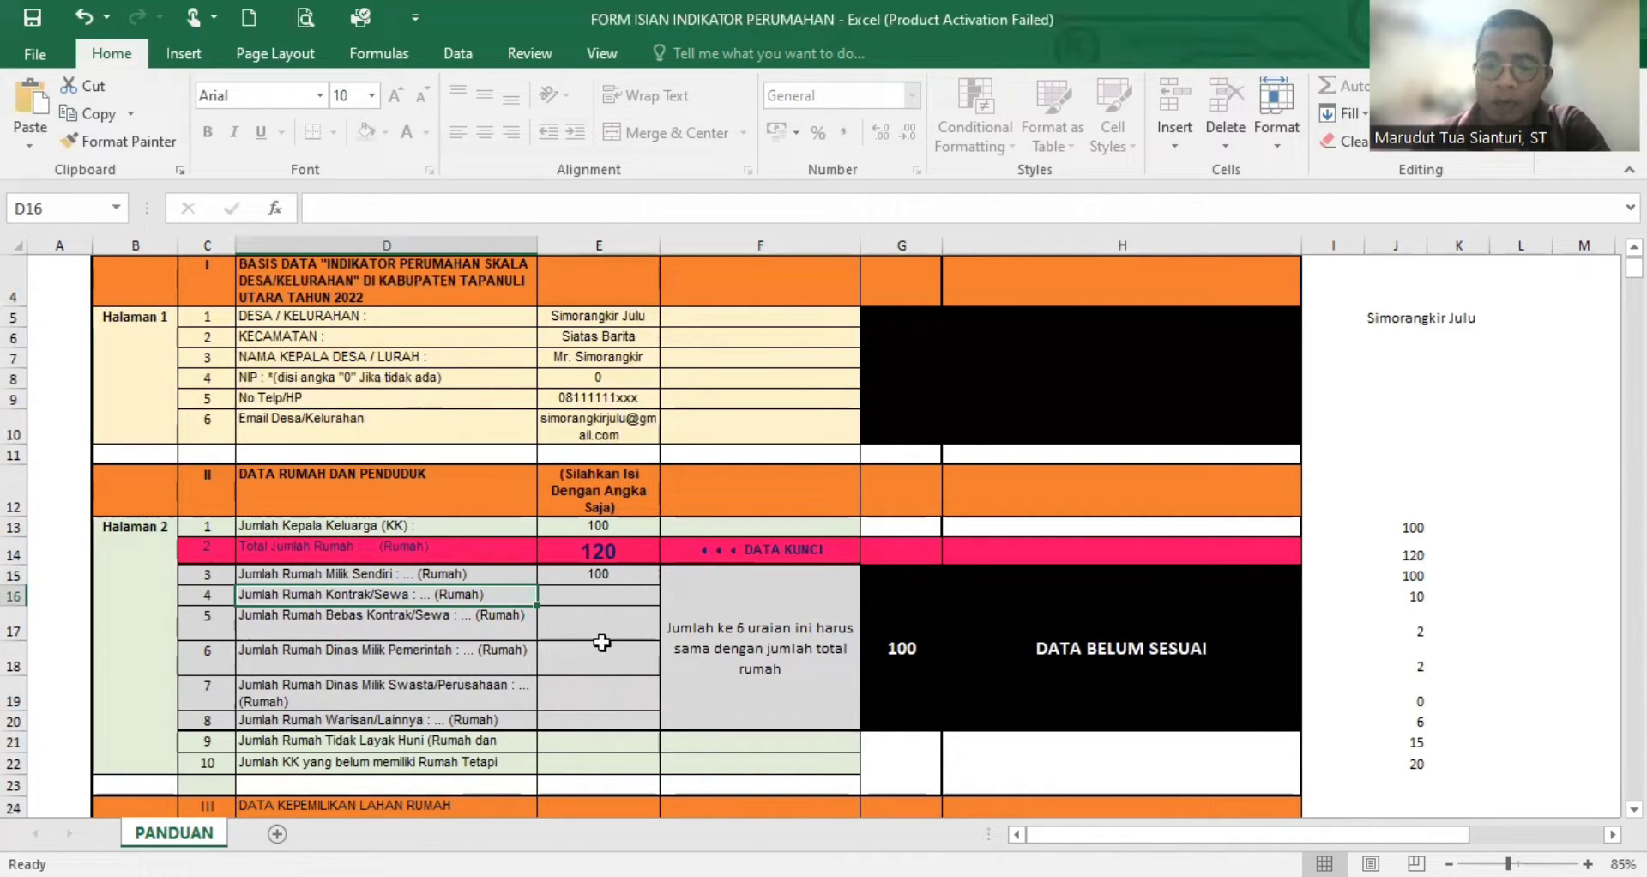
pyautogui.click(636, 595)
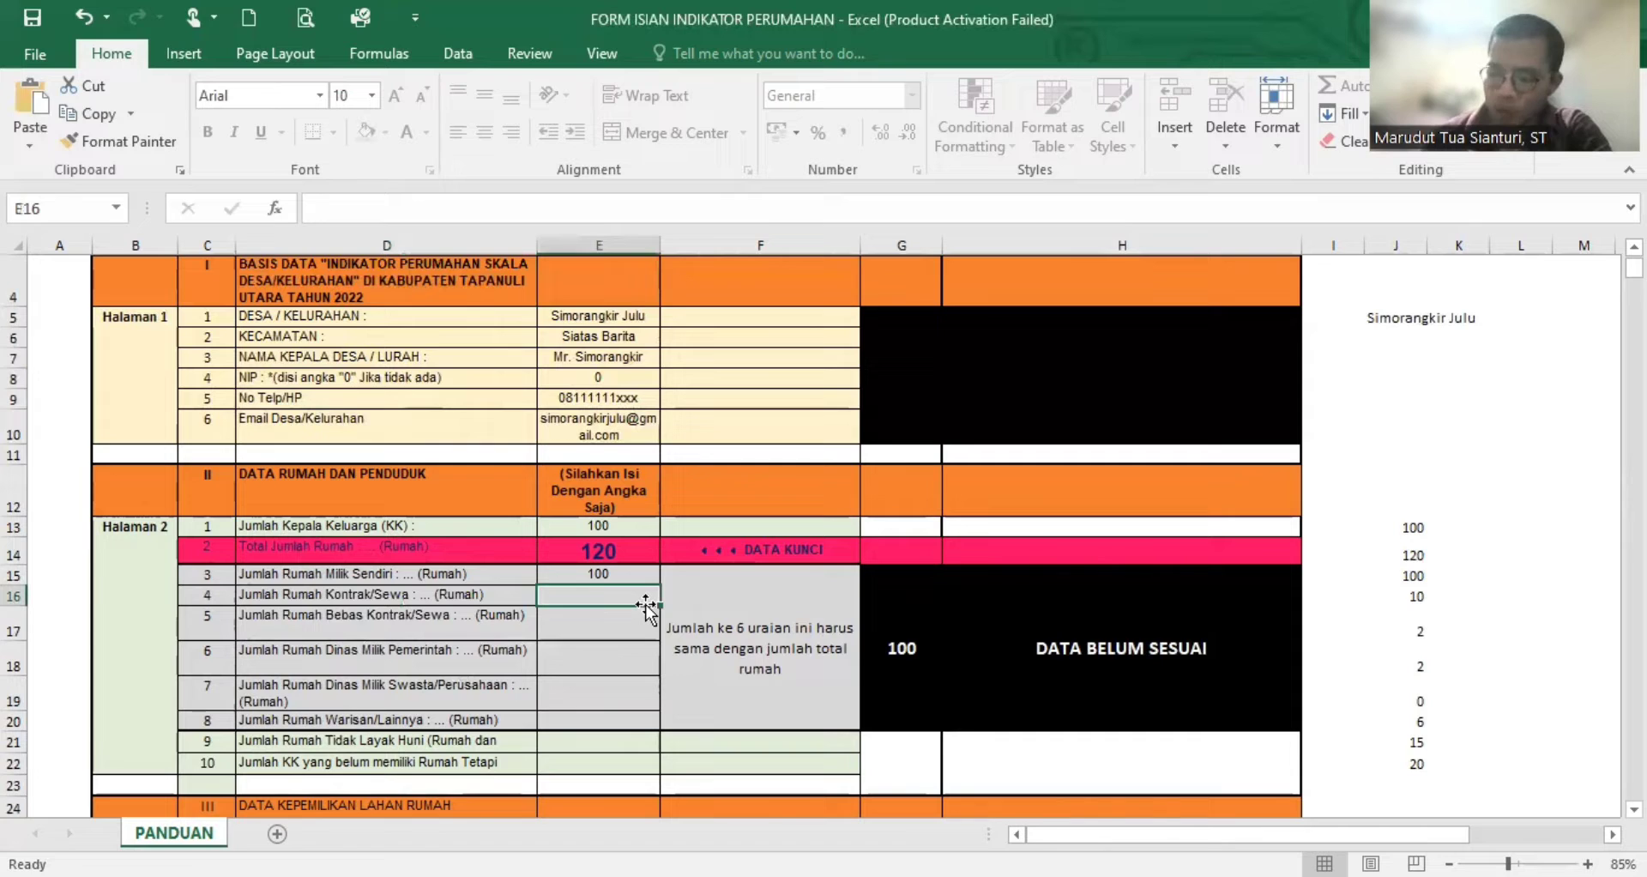
pyautogui.write('10')
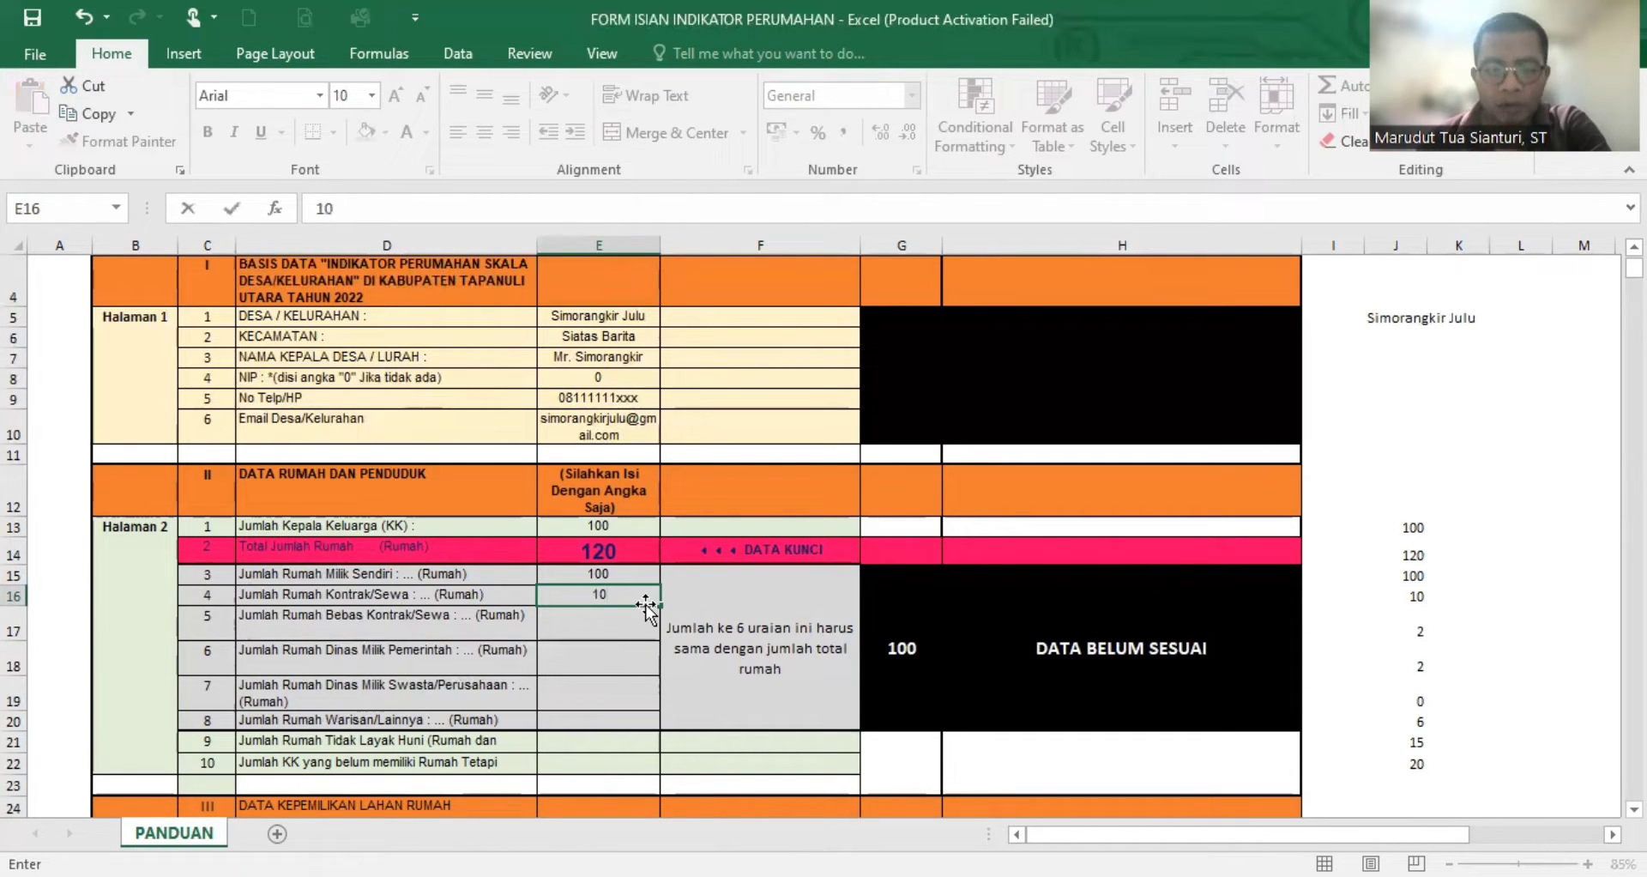
pyautogui.press('Return')
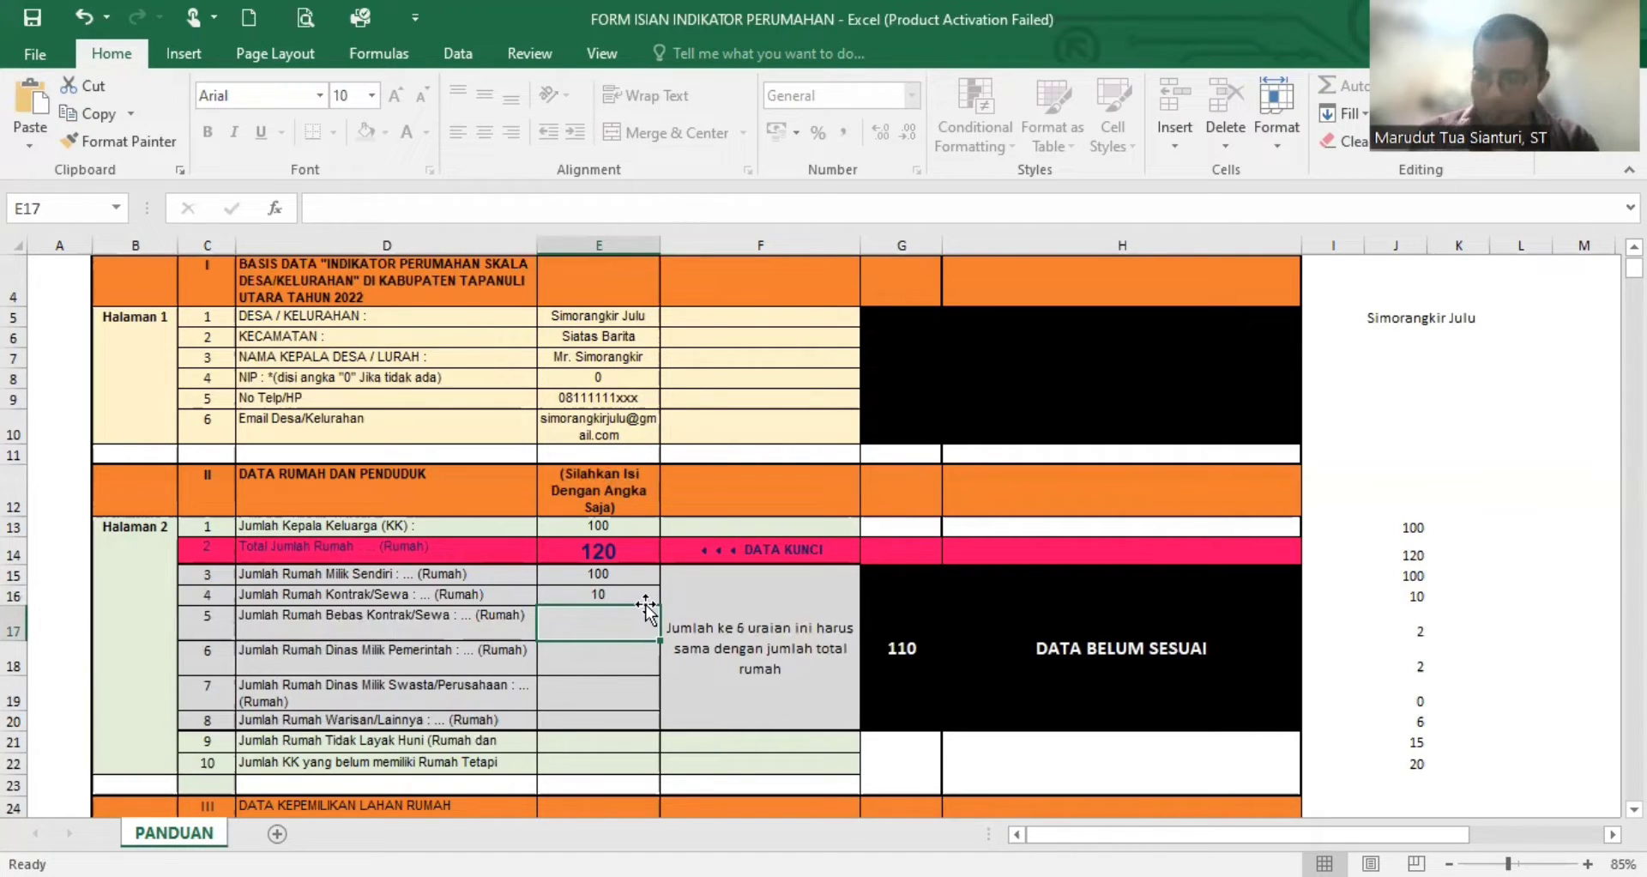
pyautogui.write('2')
pyautogui.press('Return')
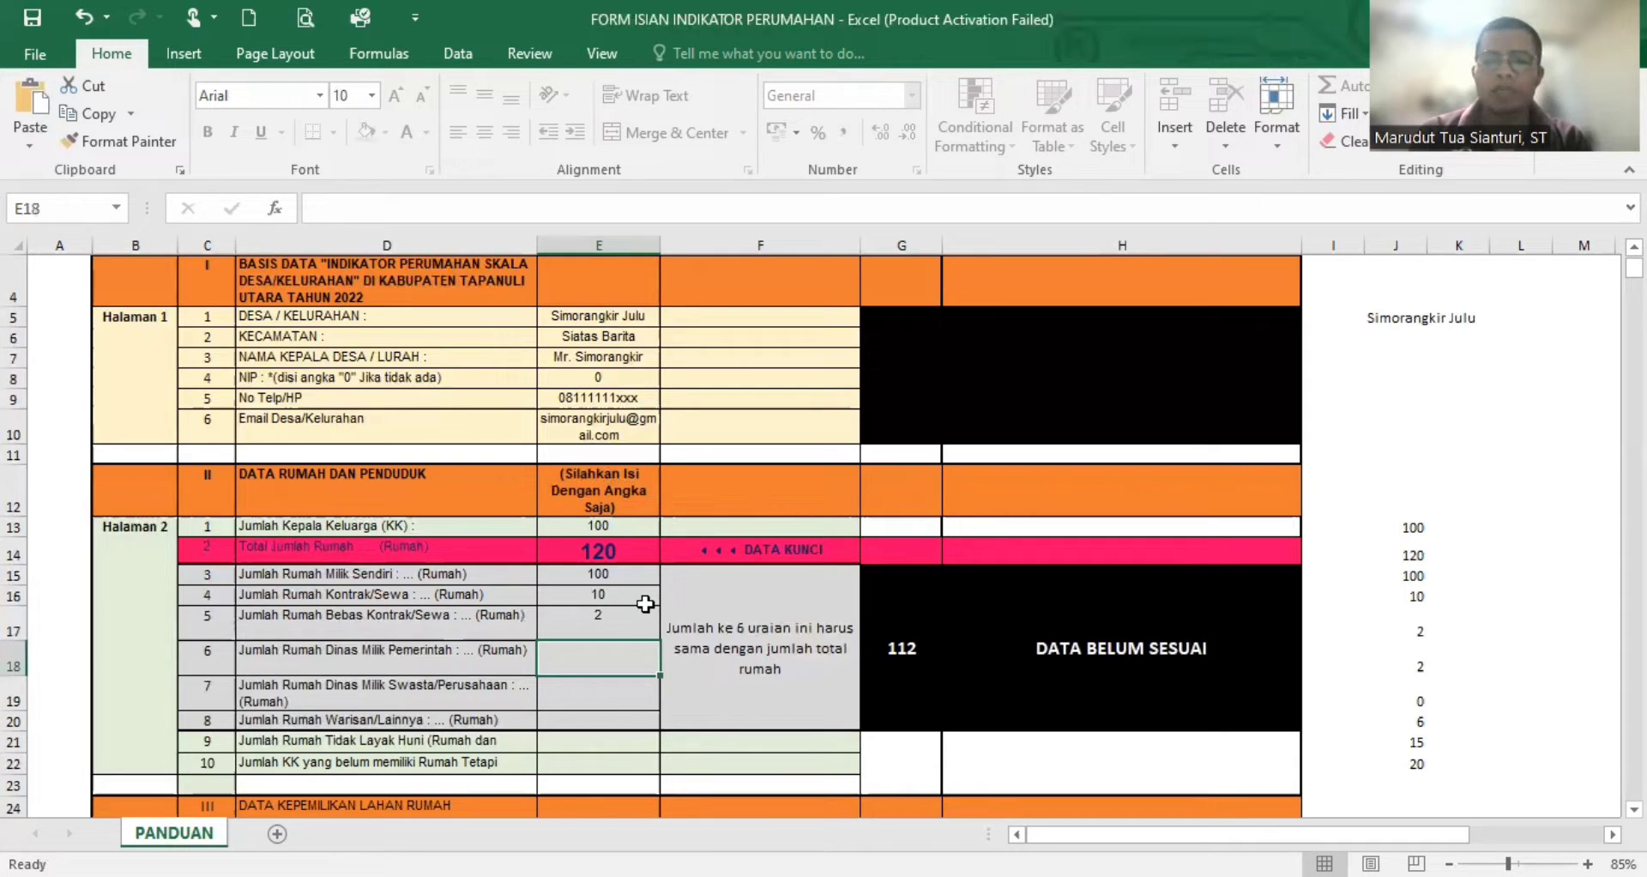
# - Enter 2 for Jumlah Rumah Dinas Milik Pemerintah and 0 for Jumlah Rumah Dinas Milik Swasta/Perusahaan
pyautogui.write('2')
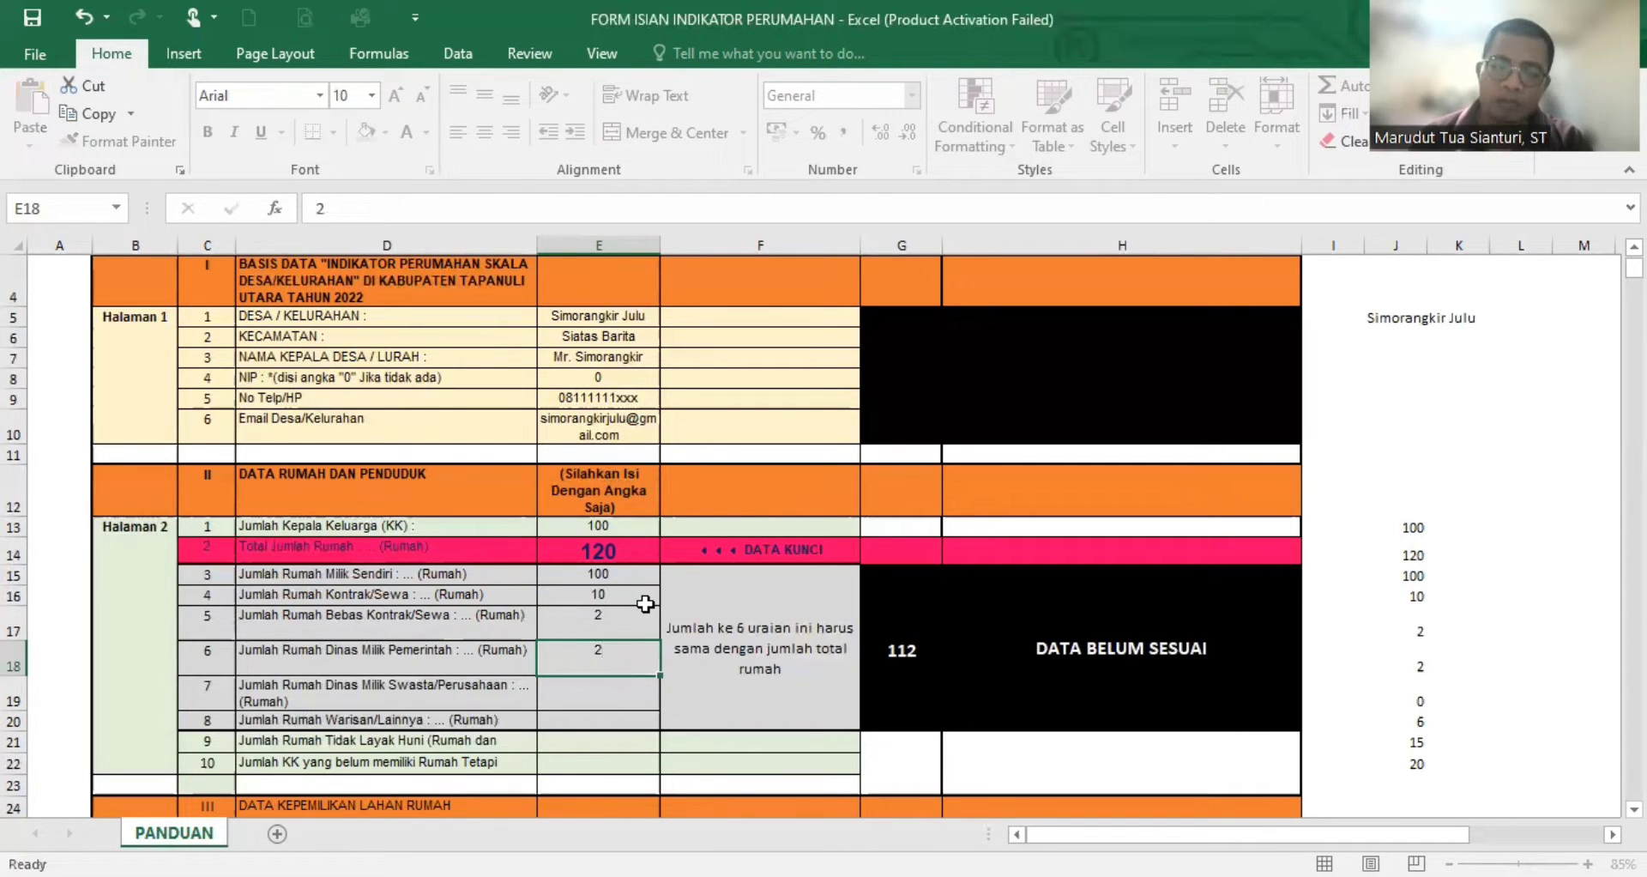
pyautogui.press('Return')
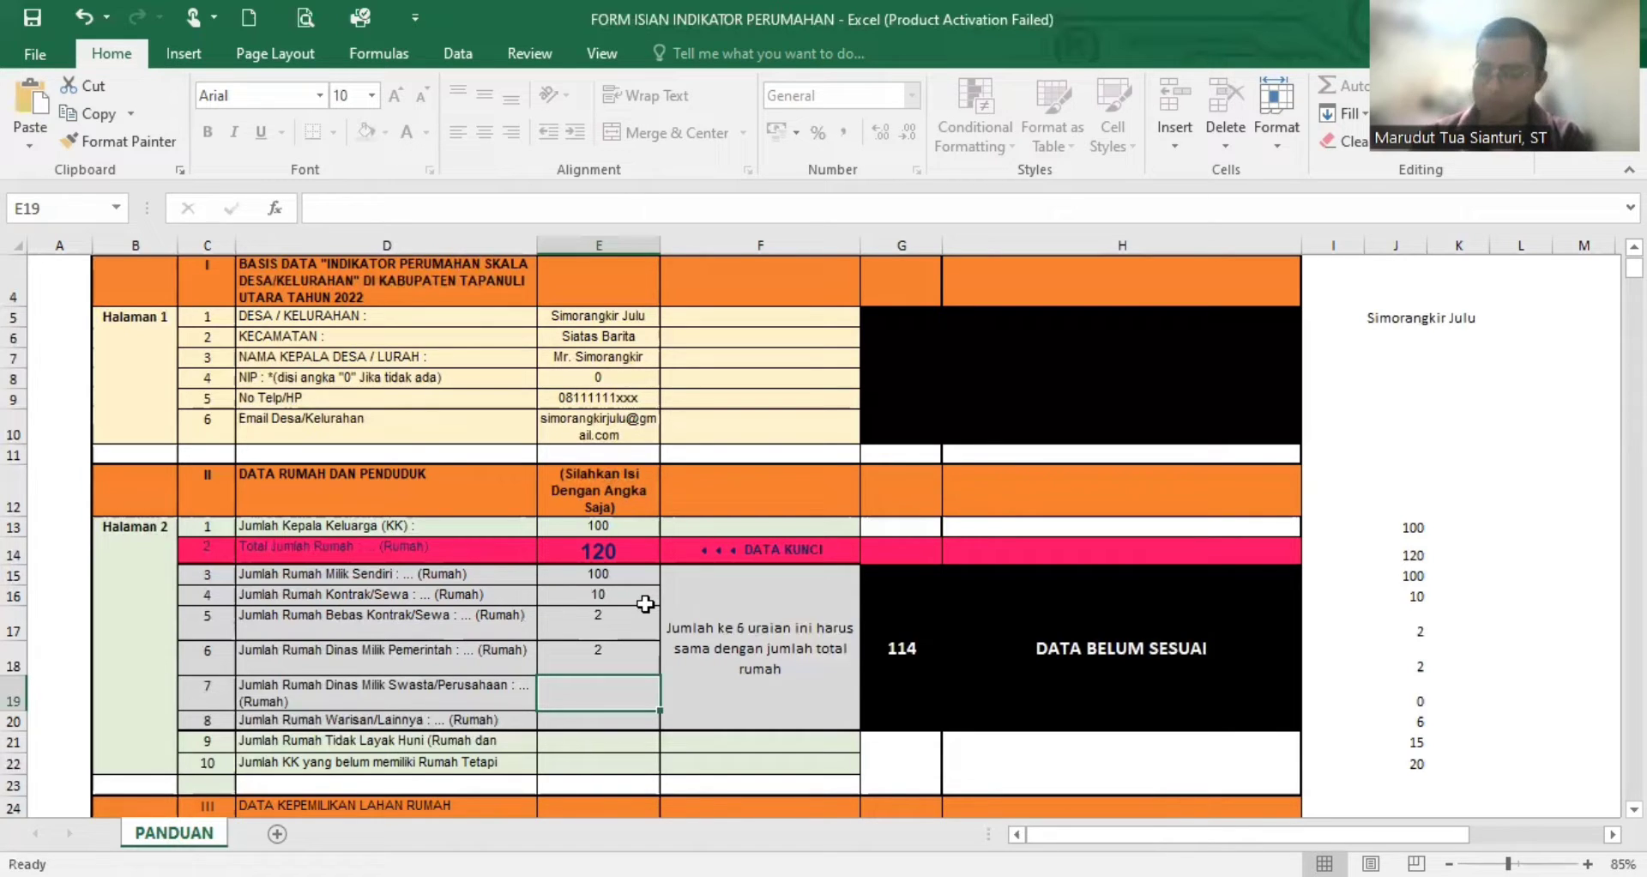
pyautogui.write('0')
pyautogui.press('Return')
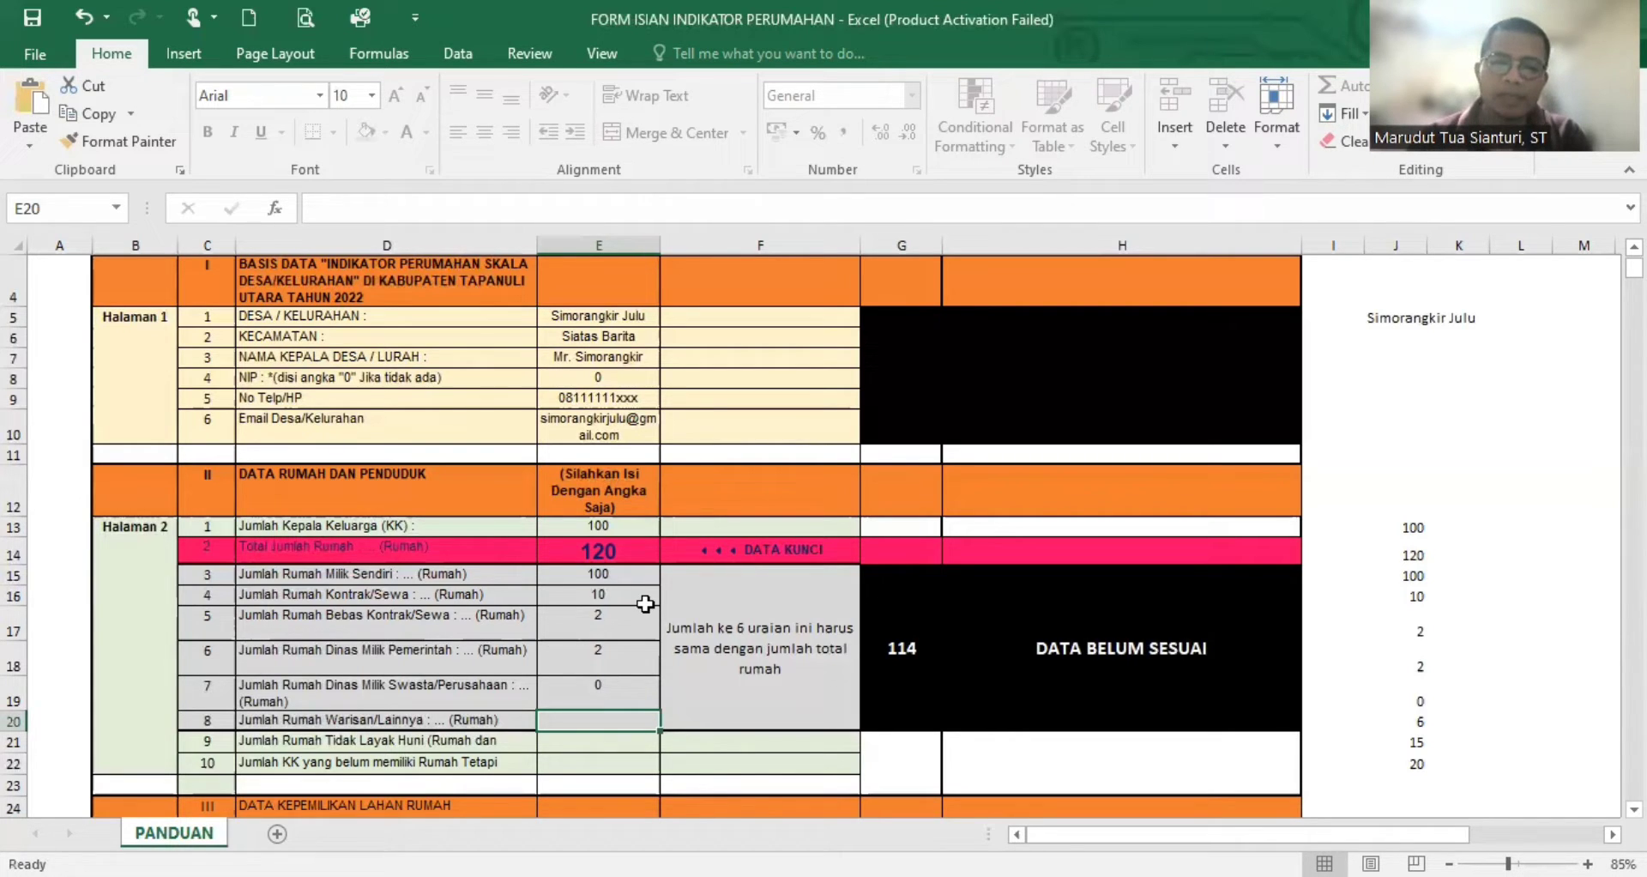
# - Compare Total Jumlah Rumah with the running house sum and enter 6 for Jumlah Rumah Warisan/Lainnya
pyautogui.click(624, 551)
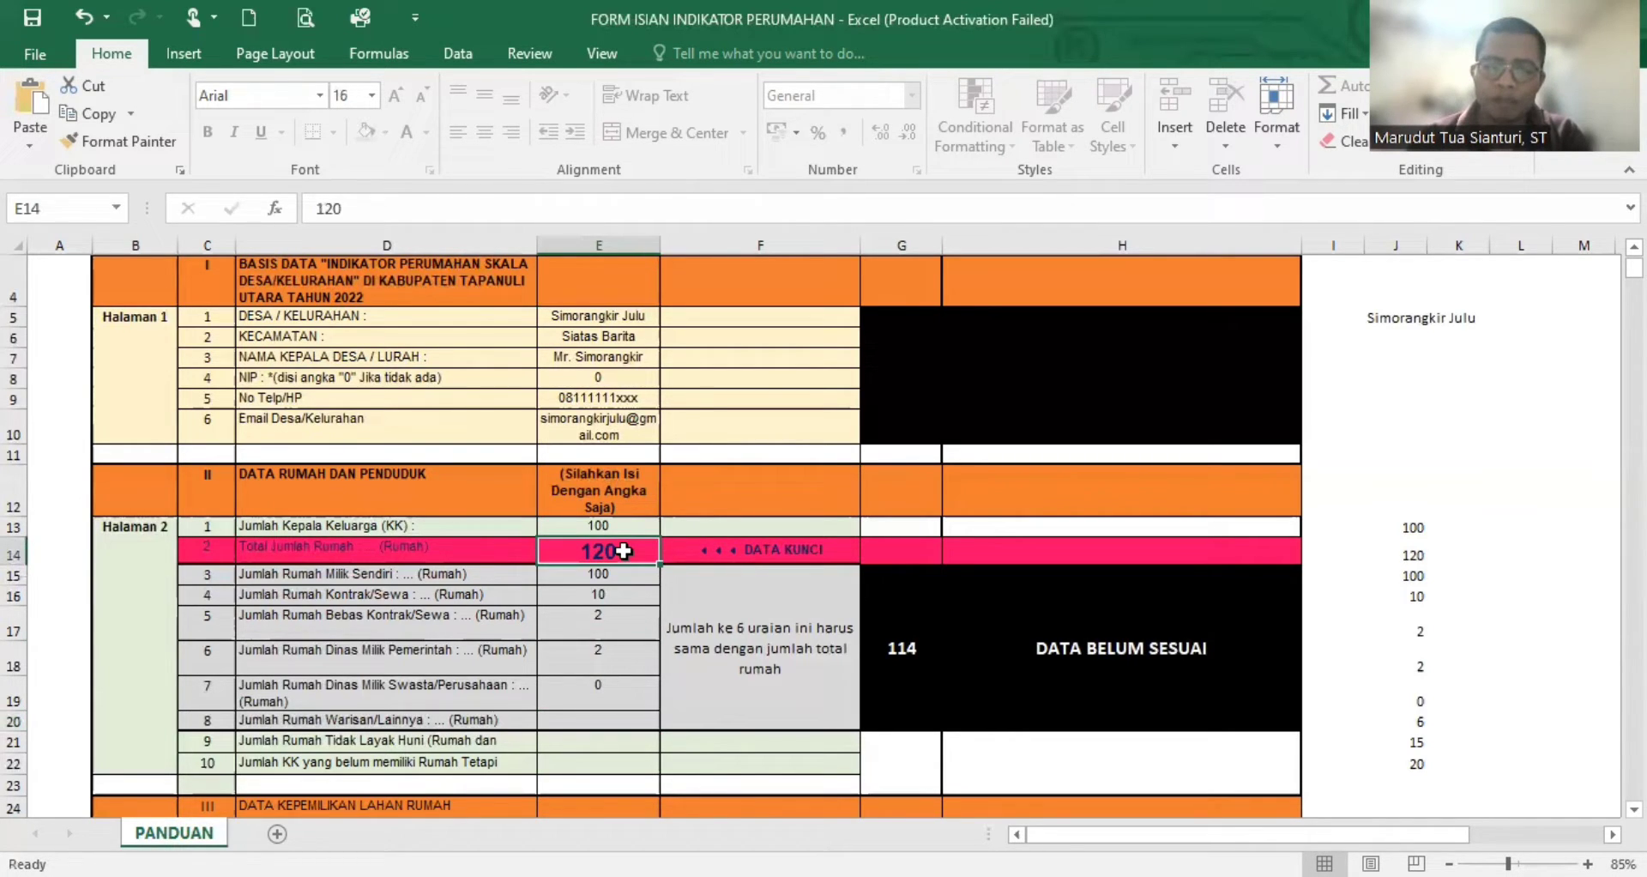
pyautogui.click(883, 678)
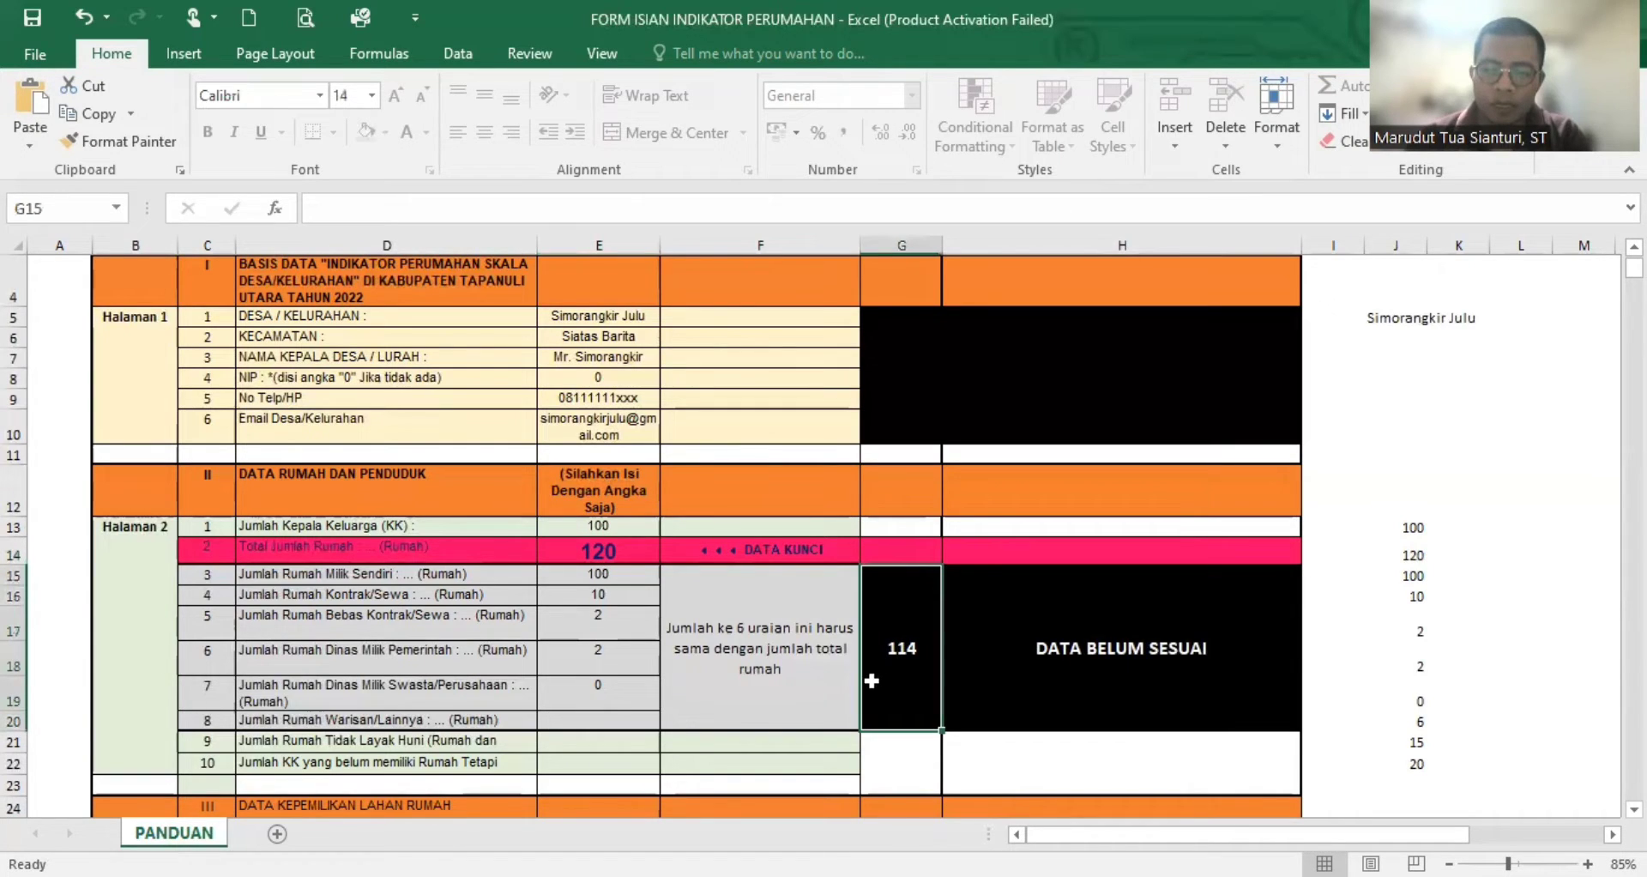
pyautogui.click(616, 719)
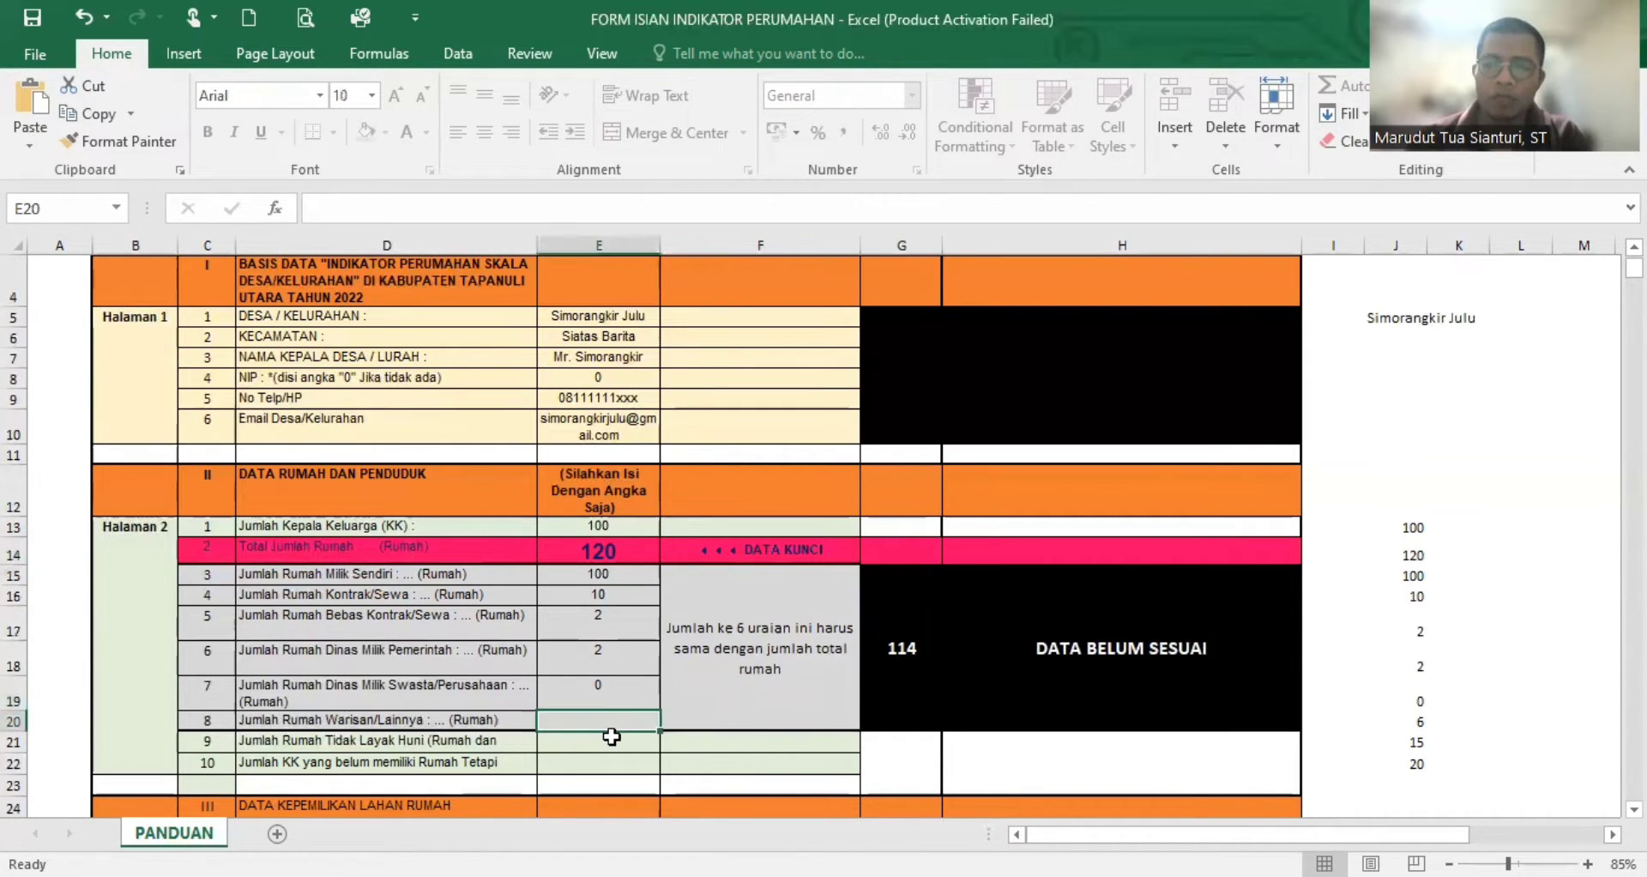
pyautogui.write('6')
pyautogui.press('Return')
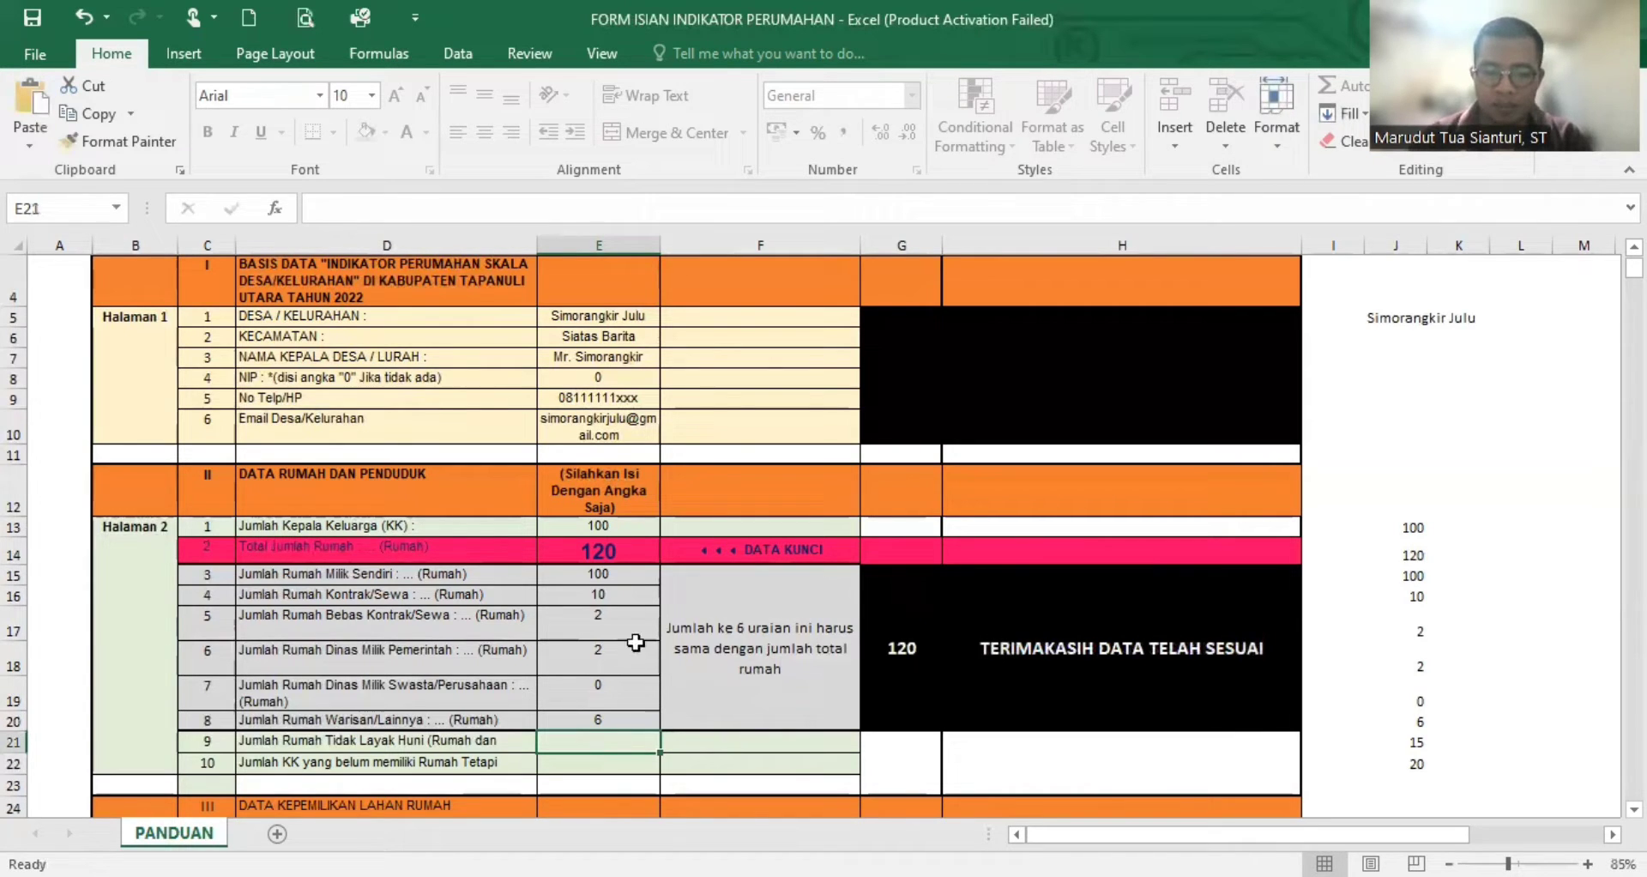
# - Review the six filled house rows, their sum and the status message against Total Jumlah Rumah
pyautogui.moveTo(616, 572); pyautogui.dragTo(609, 719)
pyautogui.click(929, 656)
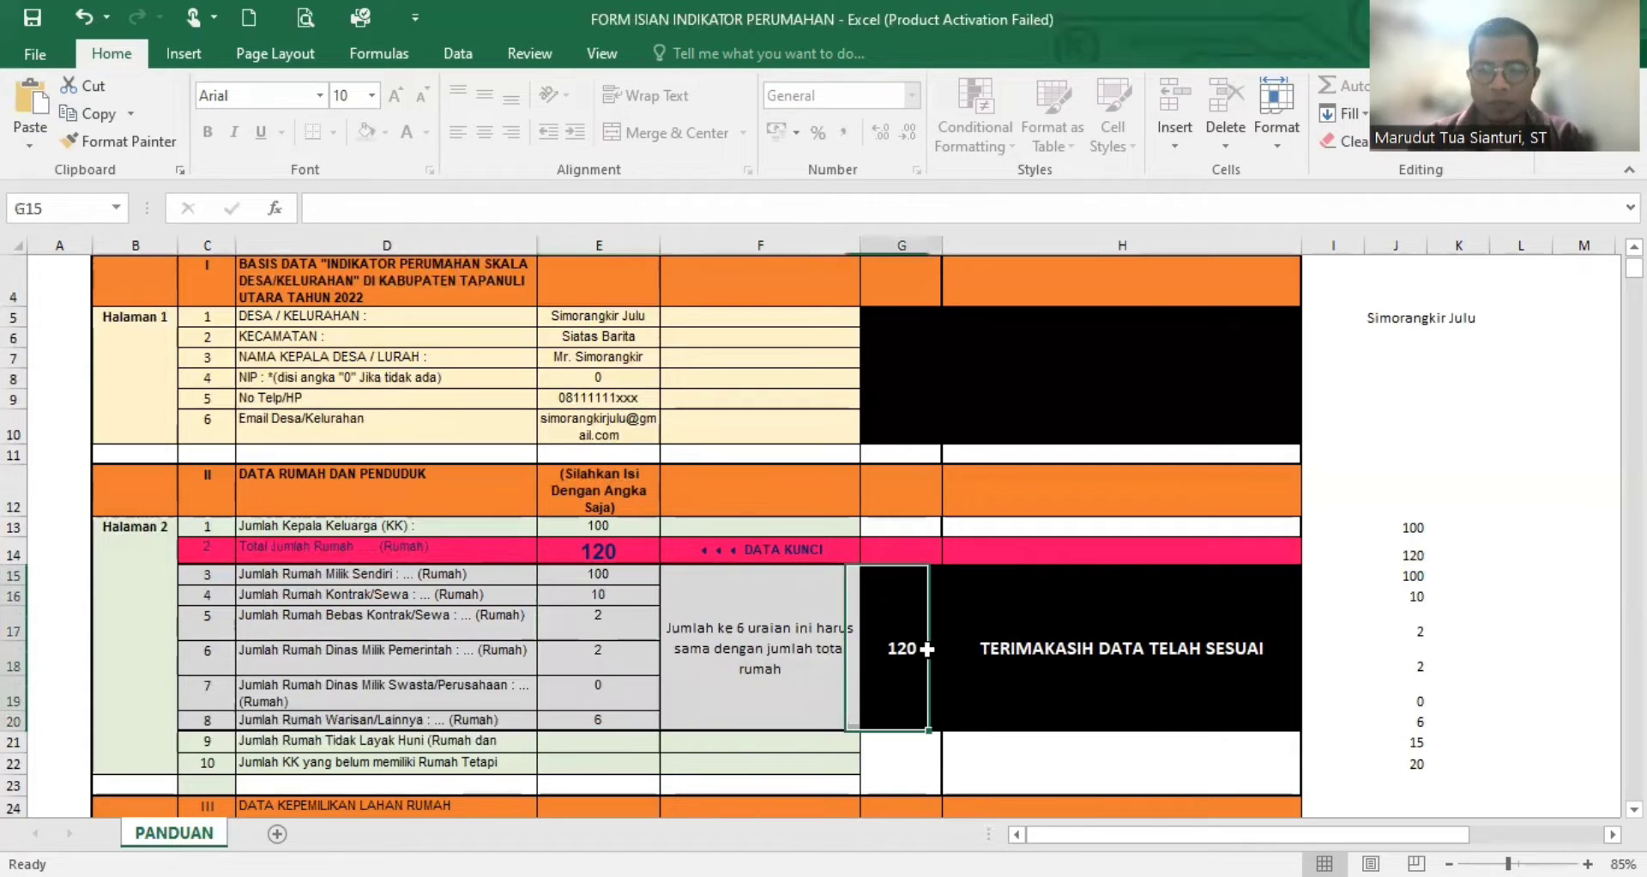
pyautogui.click(1111, 678)
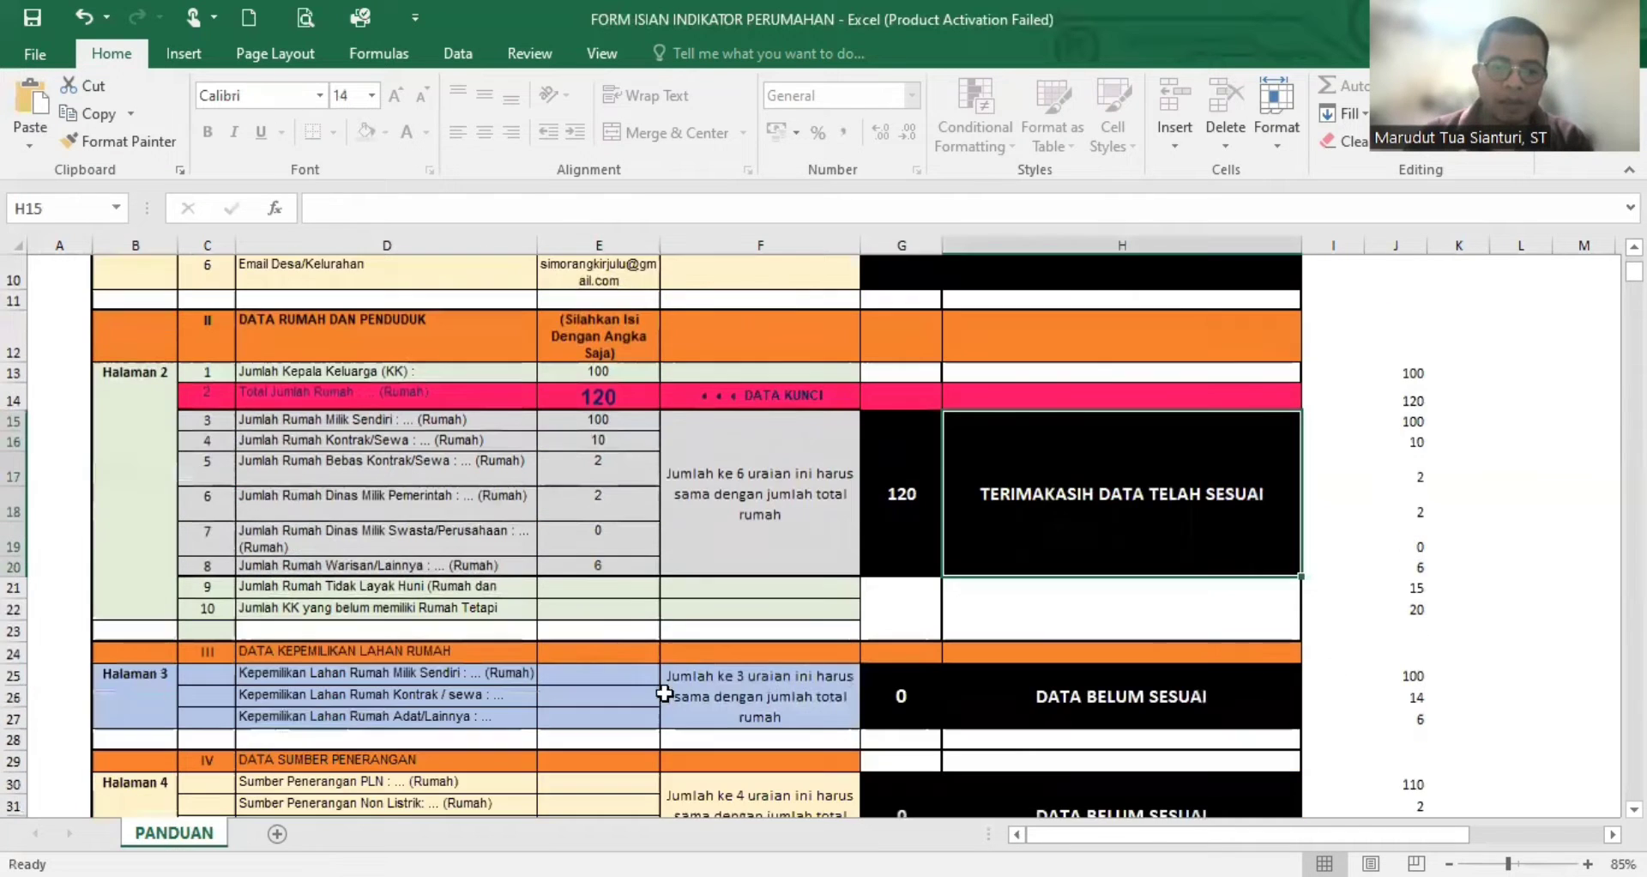
pyautogui.scroll(-2, 665, 686)
pyautogui.moveTo(598, 396); pyautogui.dragTo(600, 570)
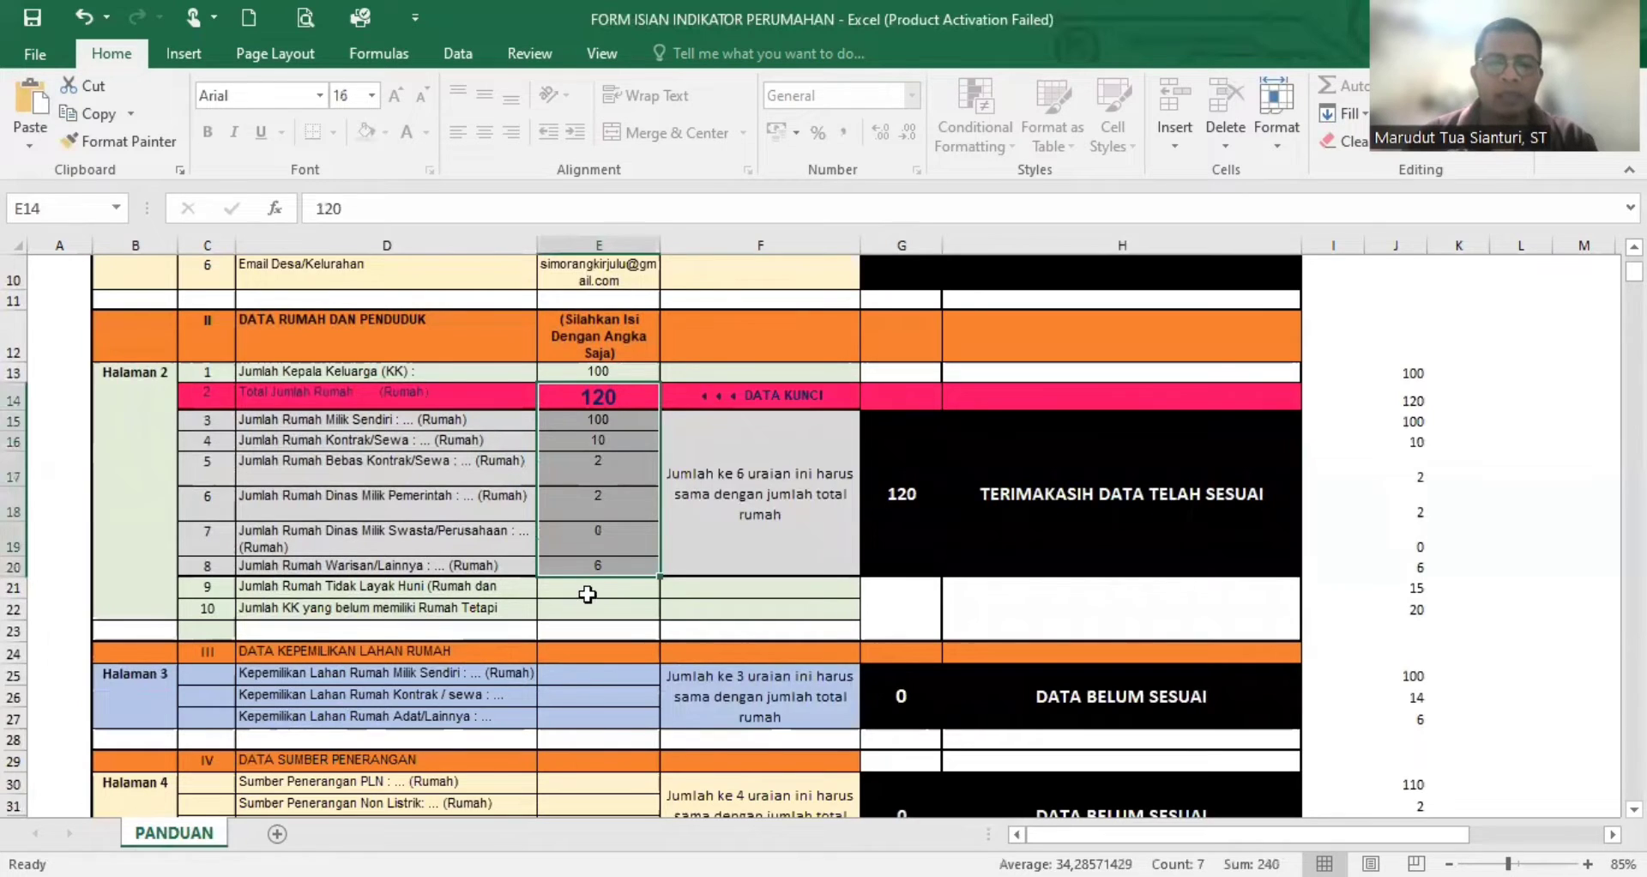
# - Re-enter 6 for Jumlah Rumah Warisan/Lainnya, and fill Jumlah Rumah Tidak Layak Huni with 15 and Jumlah KK yang belum memiliki Rumah with 20
pyautogui.click(592, 569)
pyautogui.write('6')
pyautogui.press('Return')
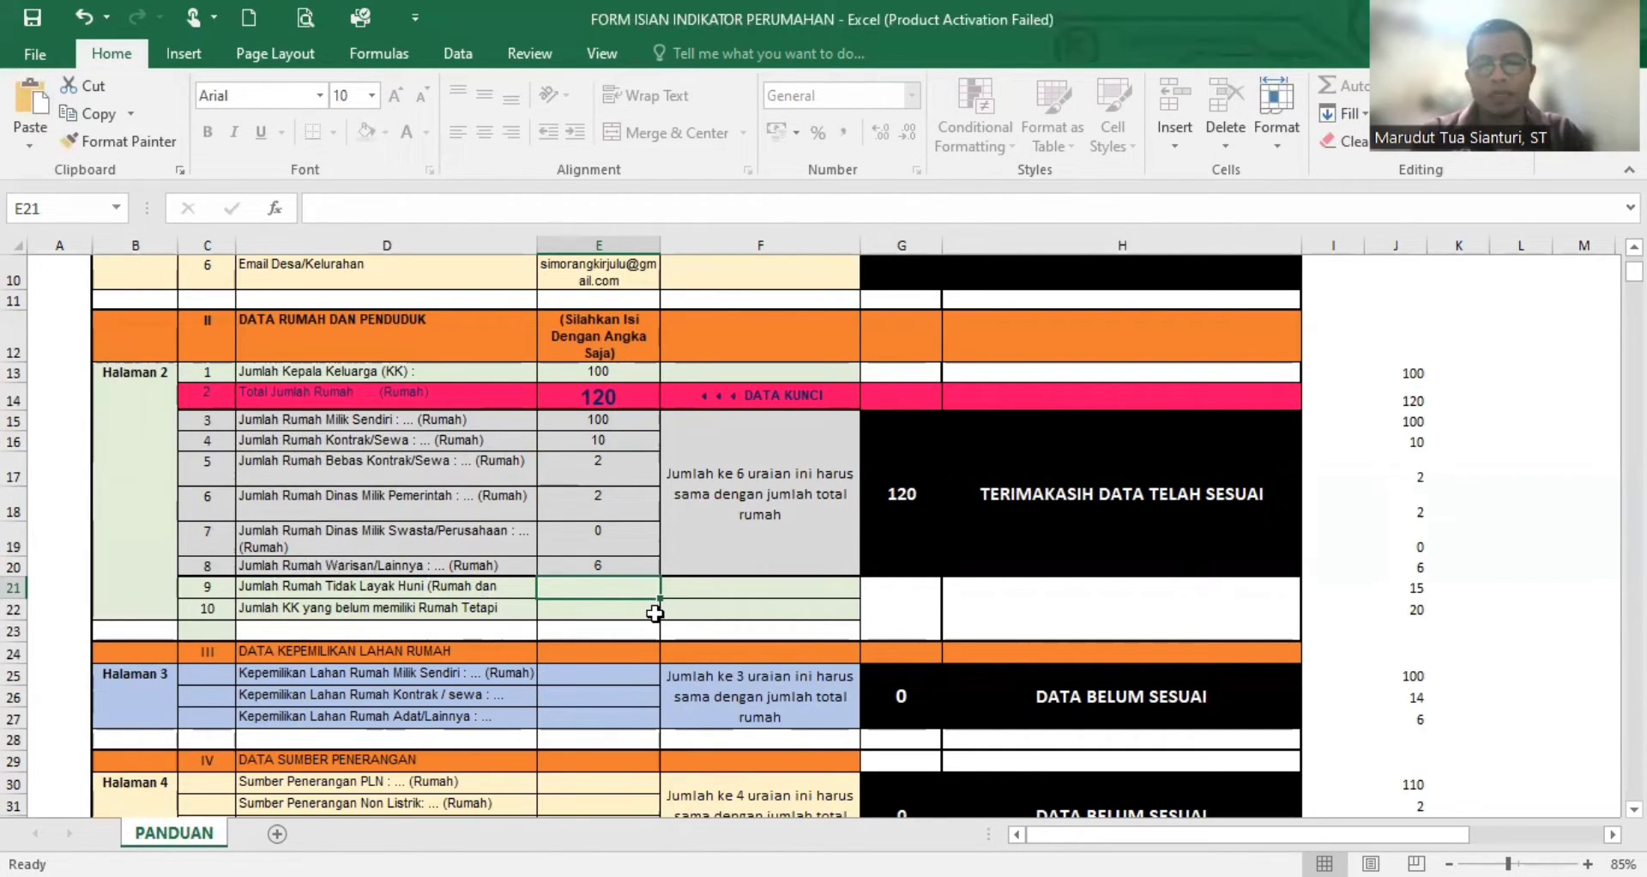
pyautogui.write('15')
pyautogui.press('Return')
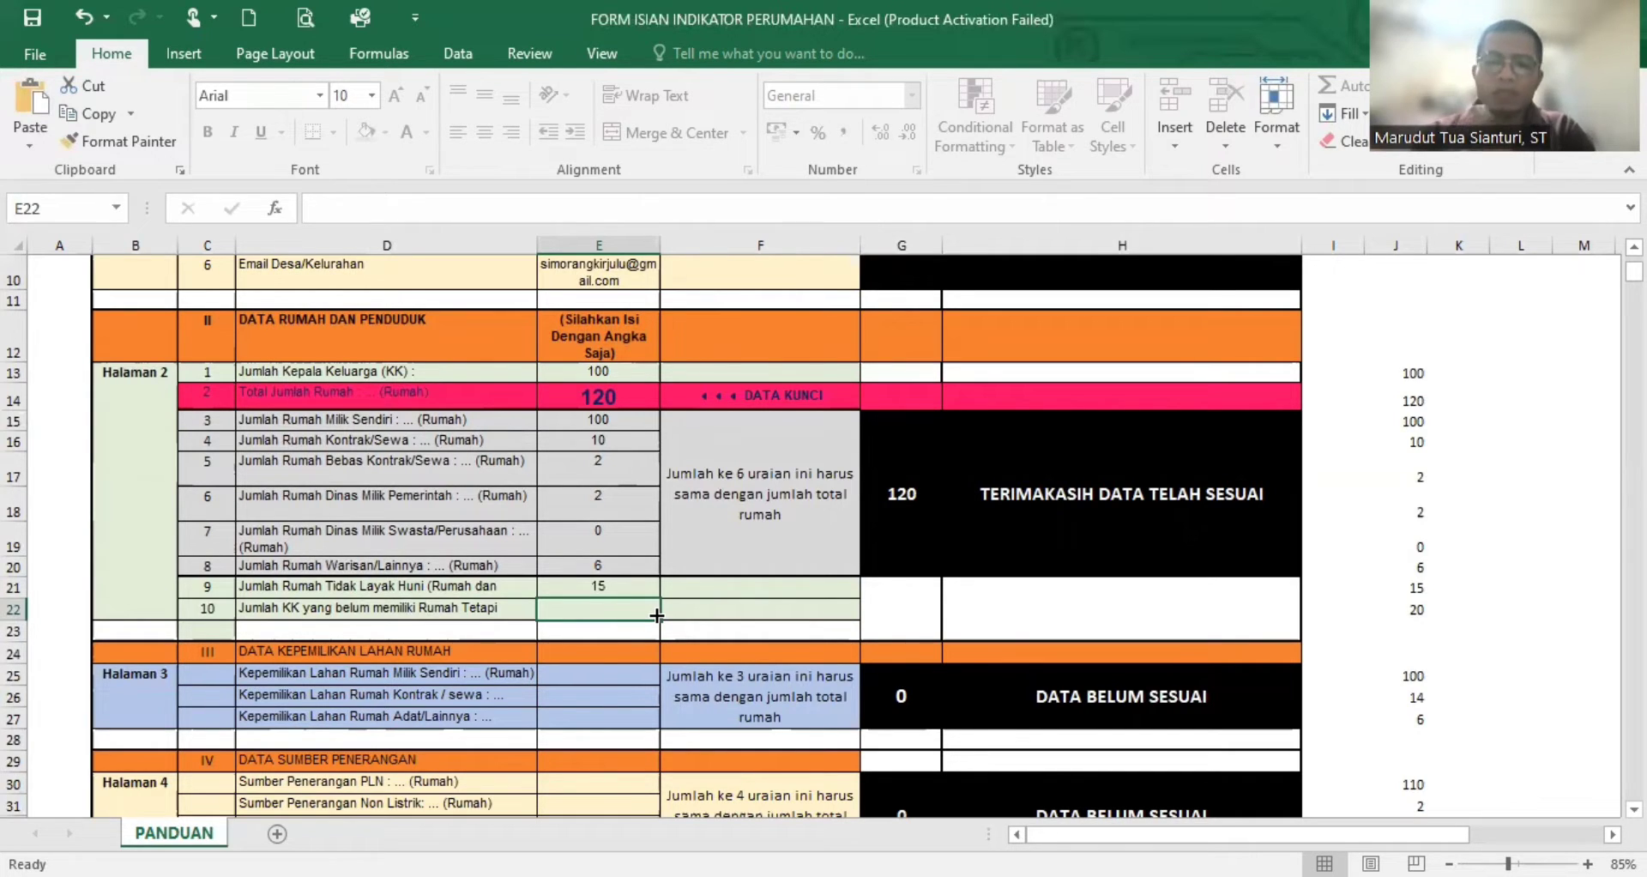
pyautogui.write('20')
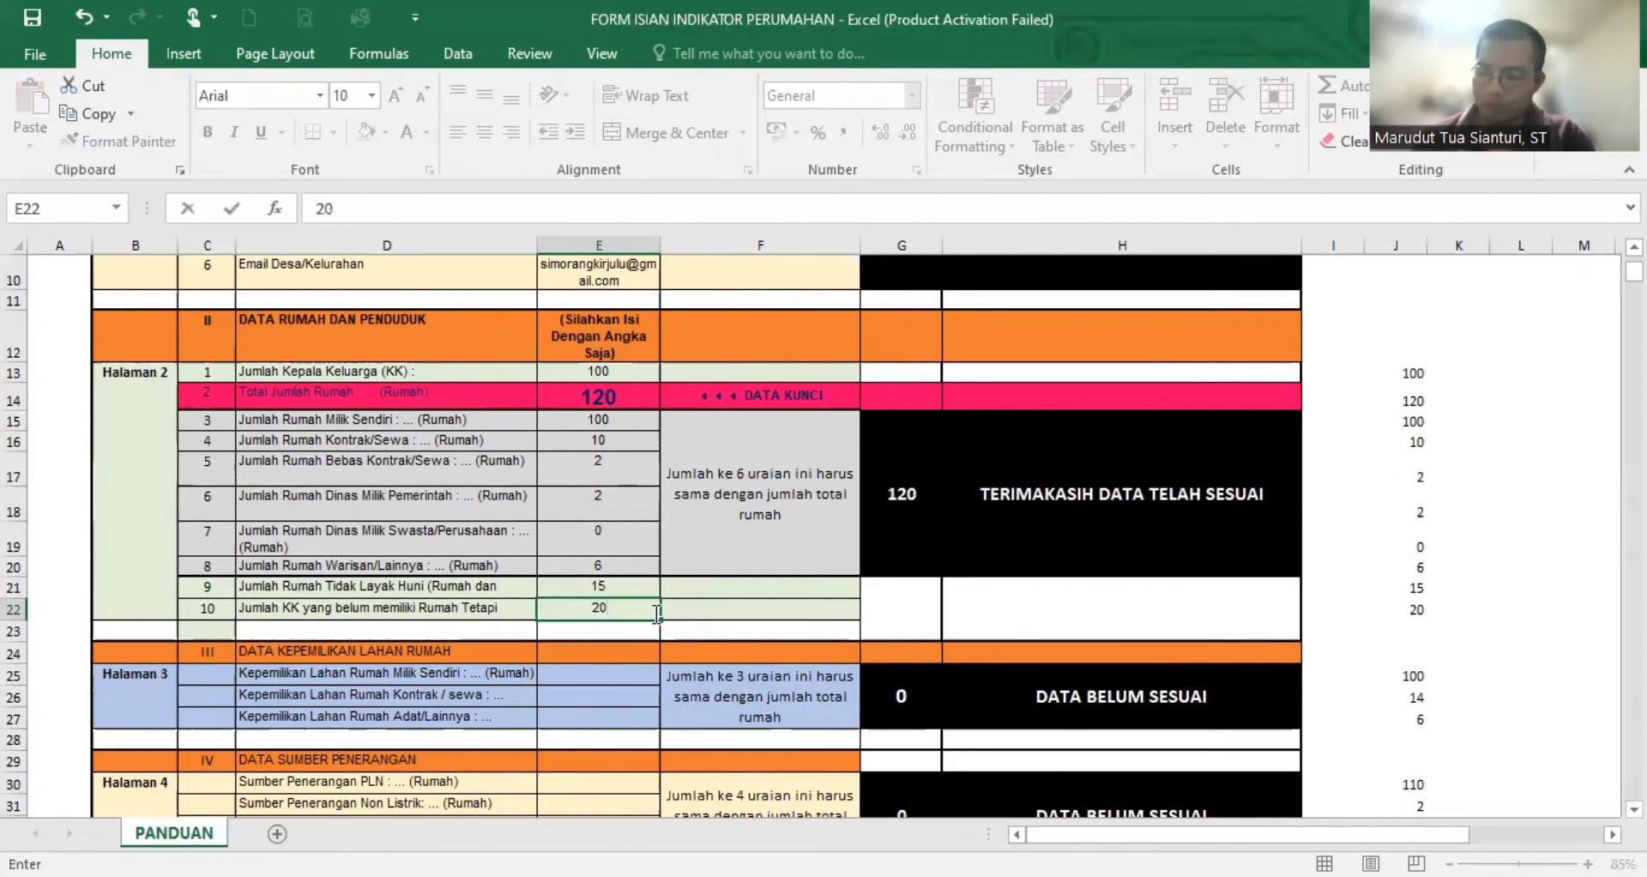
pyautogui.press('Return')
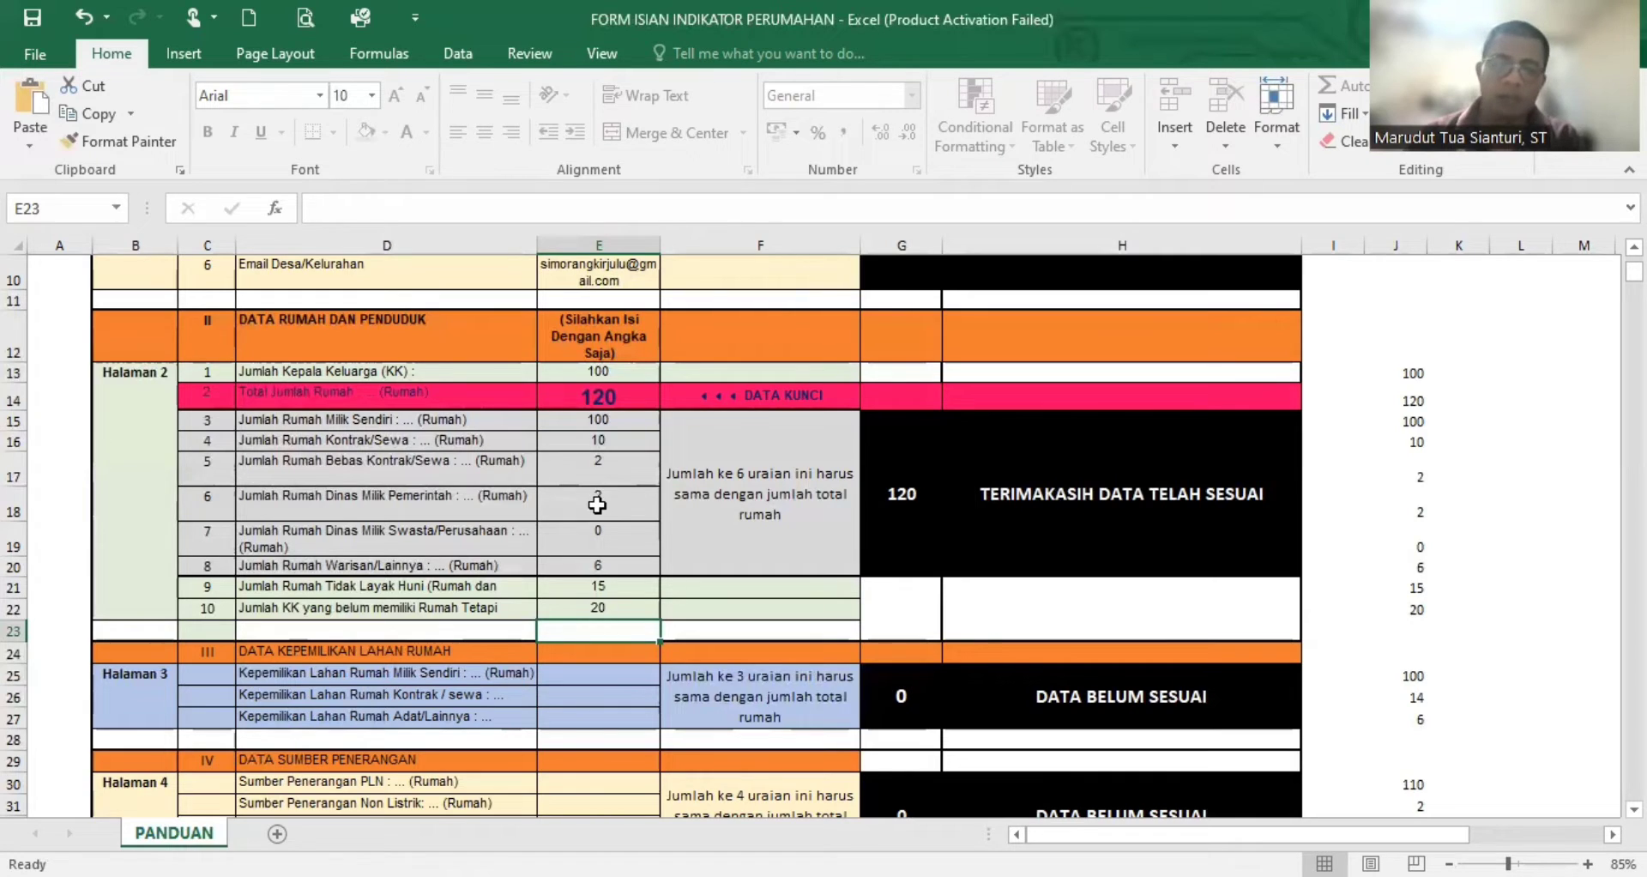
# - Examine the three Data Kepemilikan Lahan Rumah rows and their sum rule, and compare the section sum with Total Jumlah Rumah
pyautogui.scroll(-2, 597, 532)
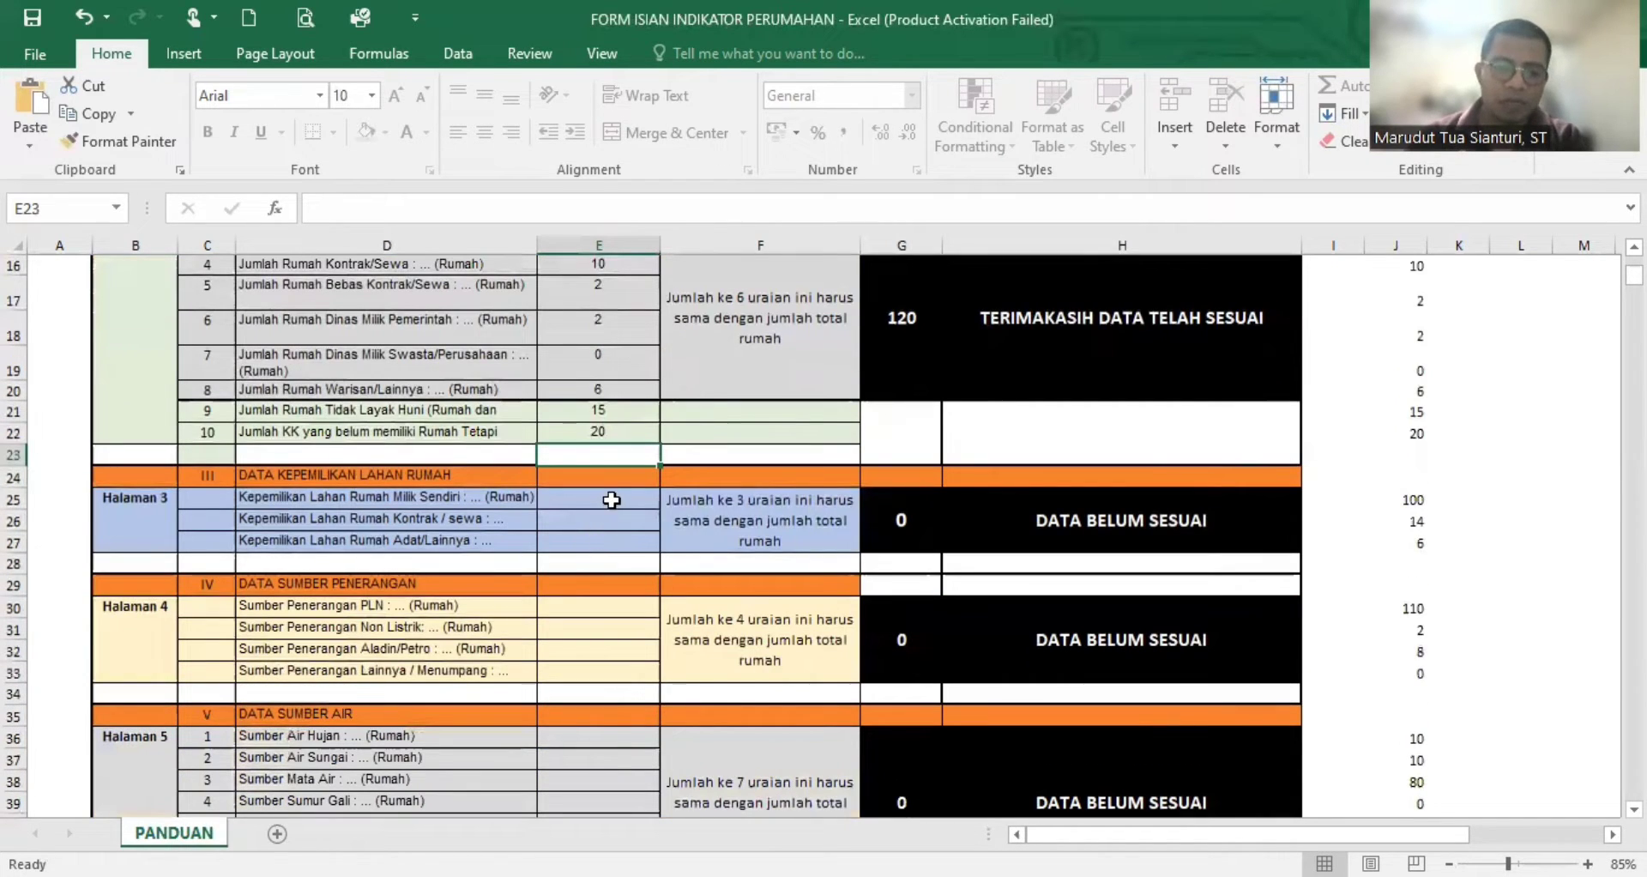
pyautogui.click(611, 499)
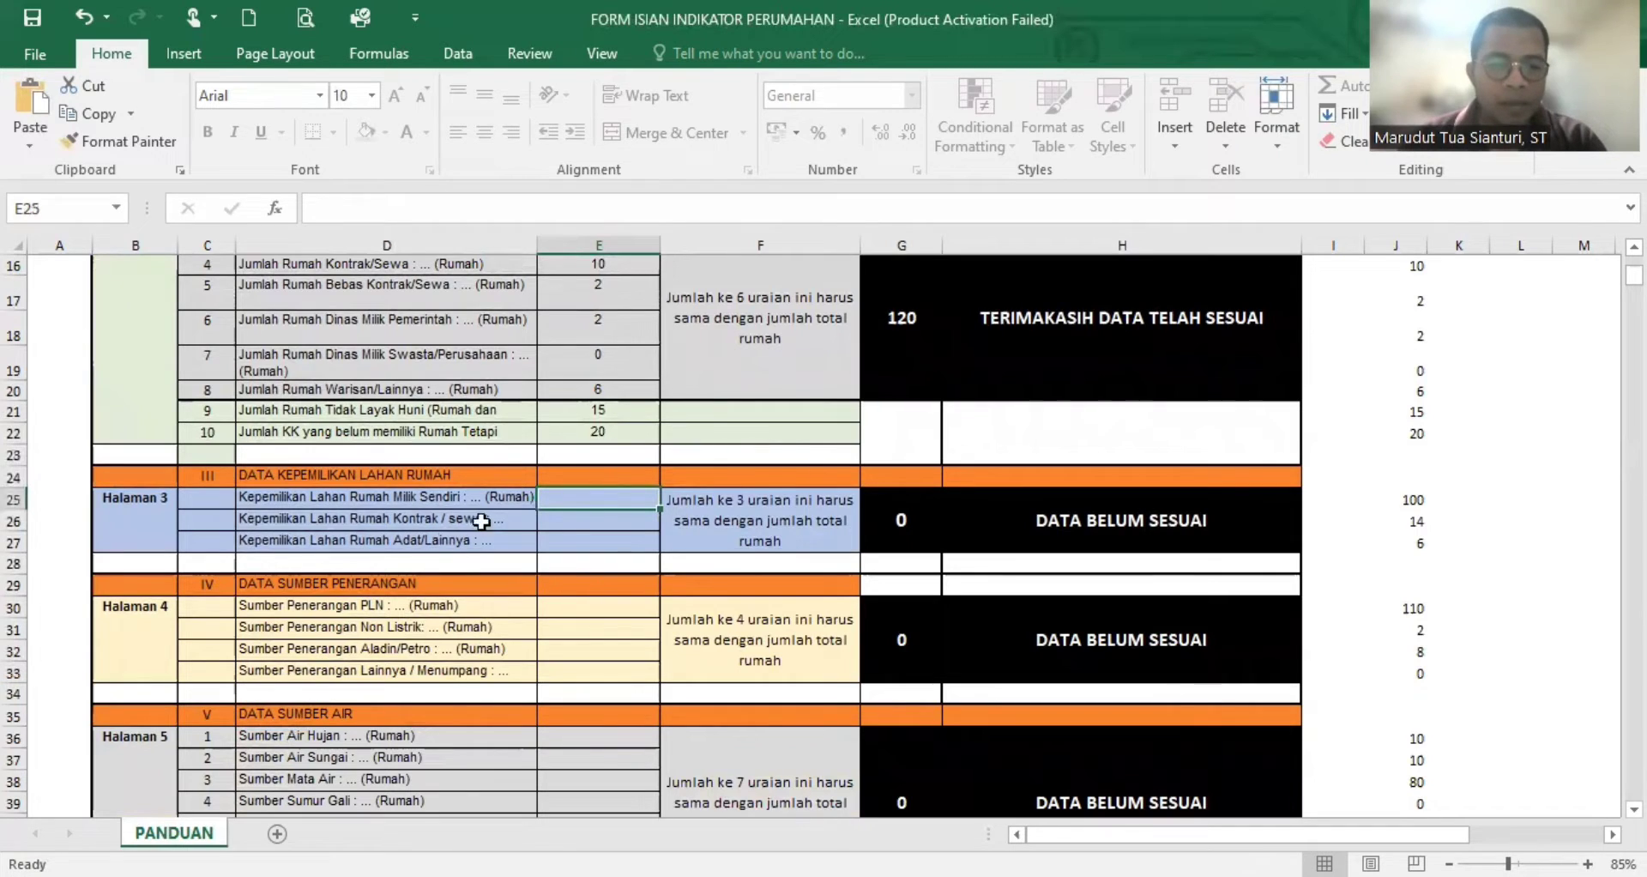
pyautogui.click(601, 519)
pyautogui.click(606, 496)
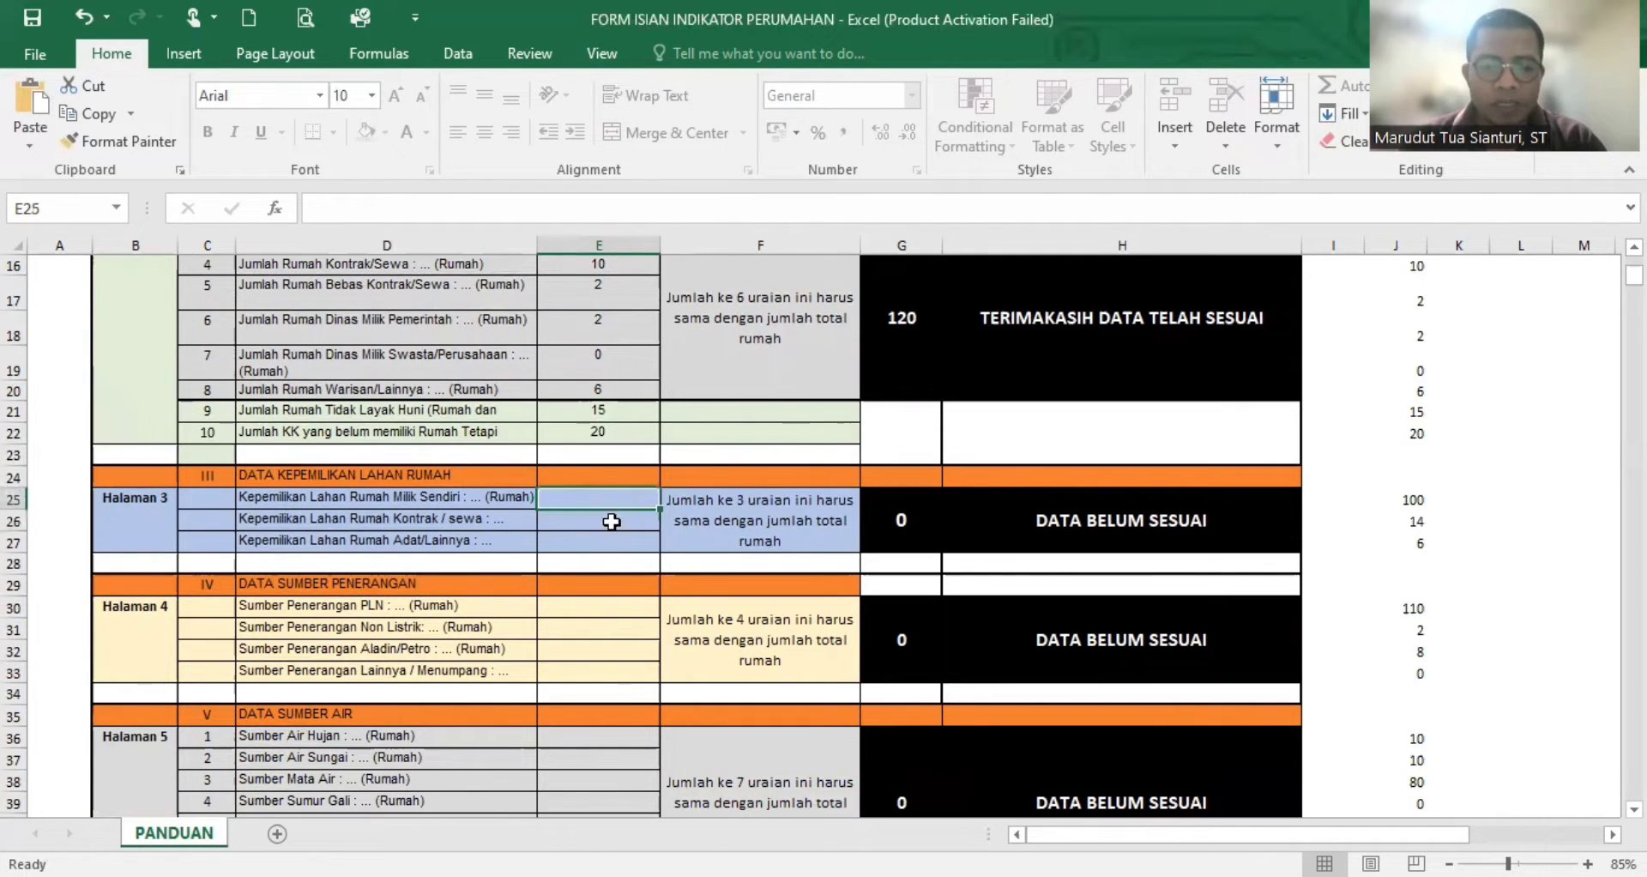
pyautogui.click(809, 525)
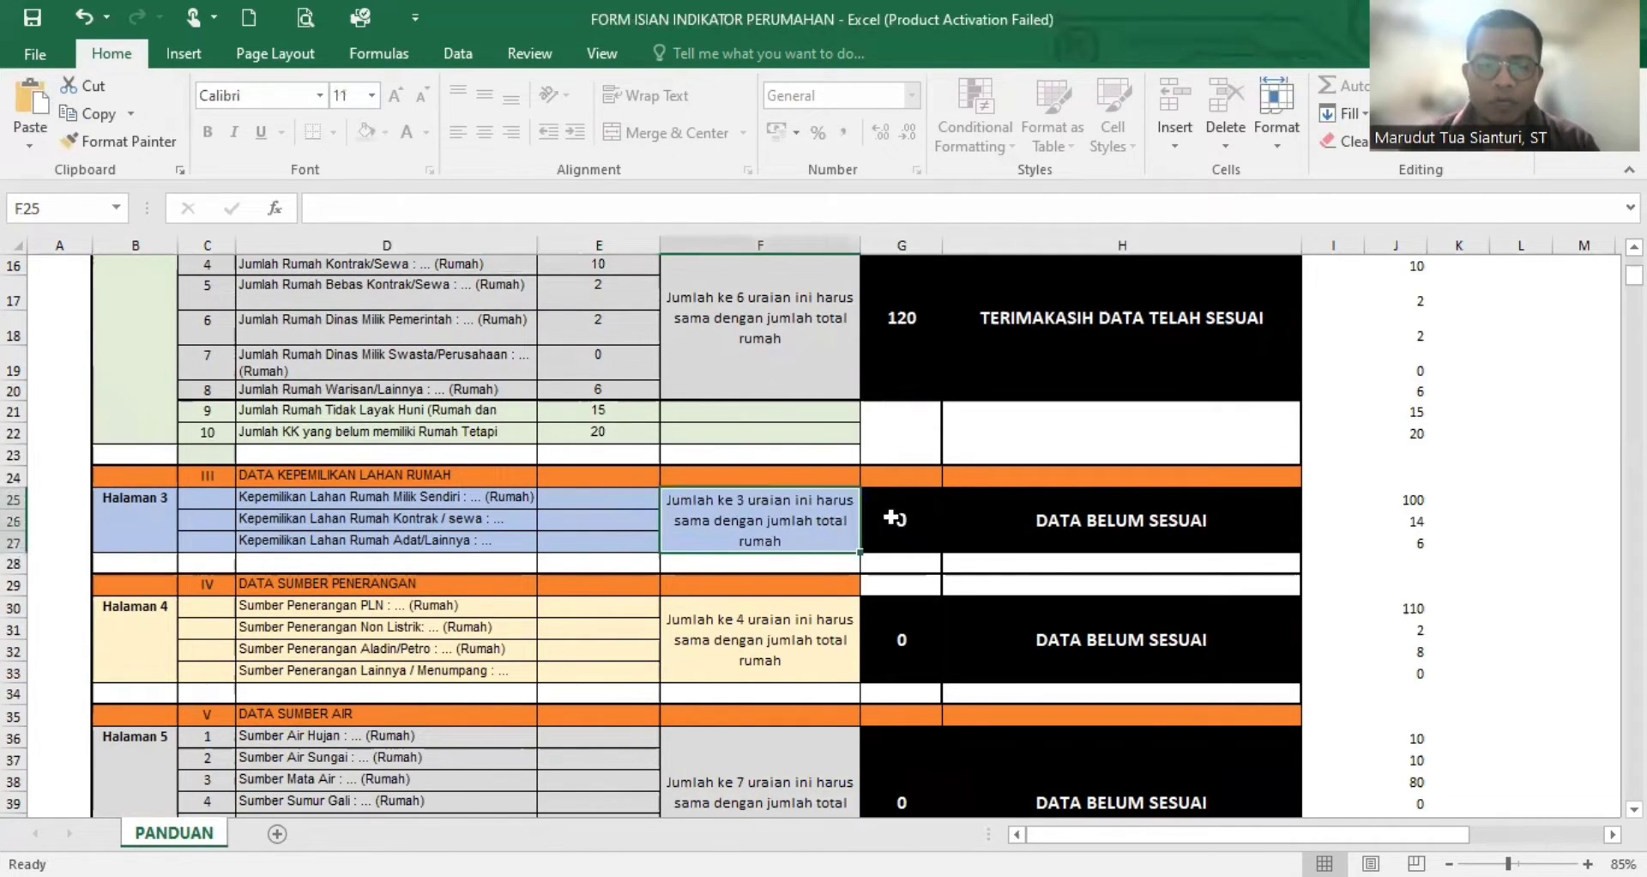
pyautogui.click(918, 520)
pyautogui.scroll(2, 667, 545)
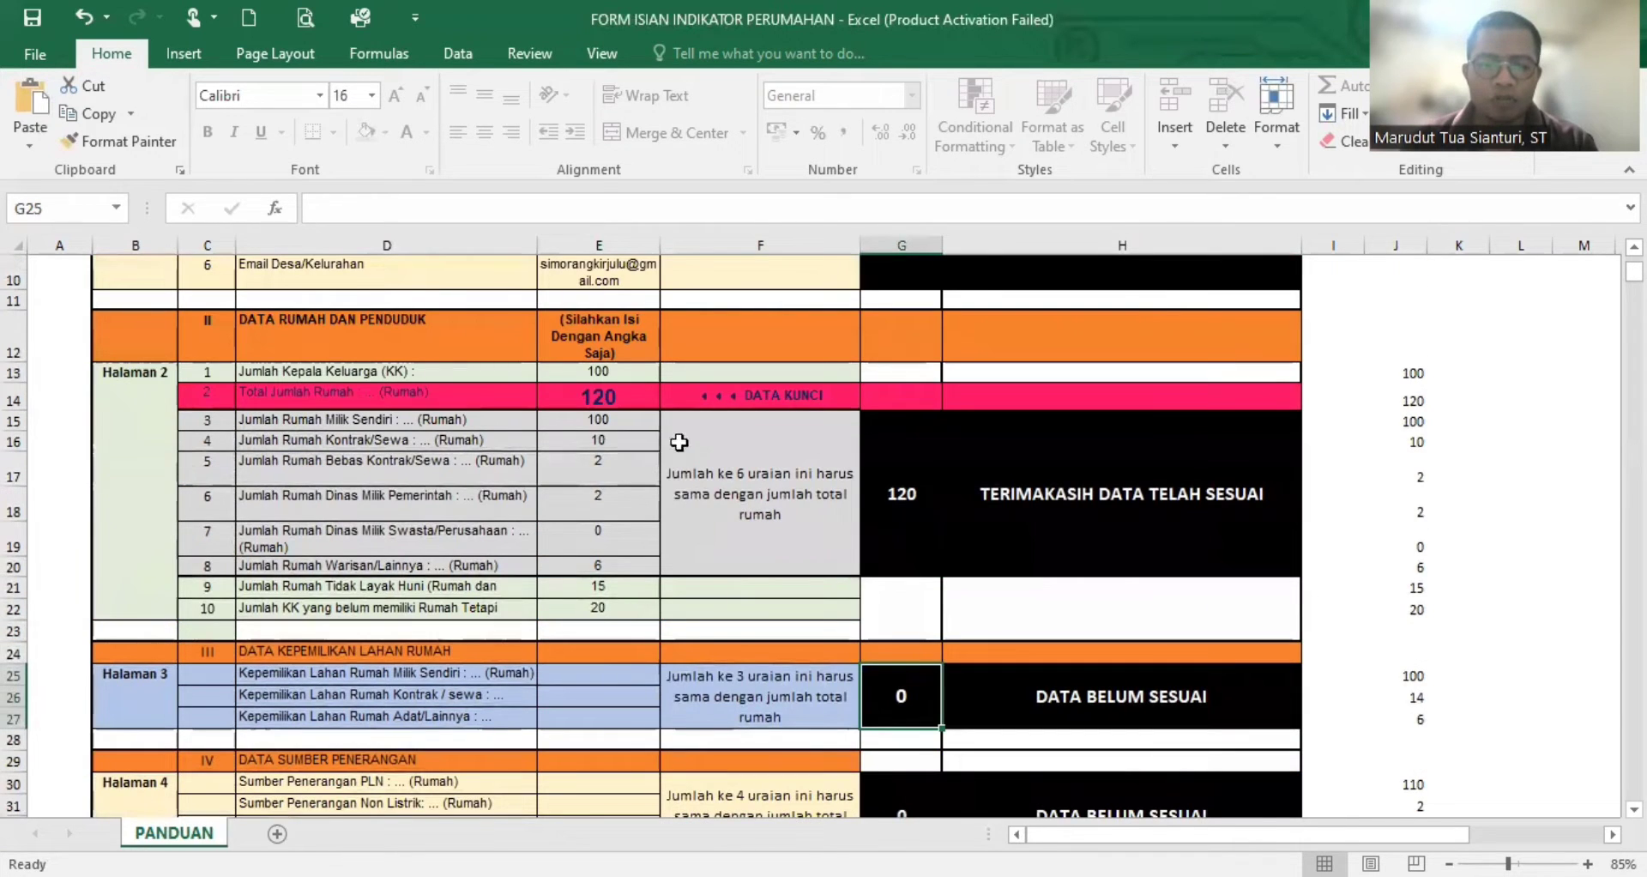
pyautogui.moveTo(612, 683); pyautogui.dragTo(605, 710)
pyautogui.click(616, 680)
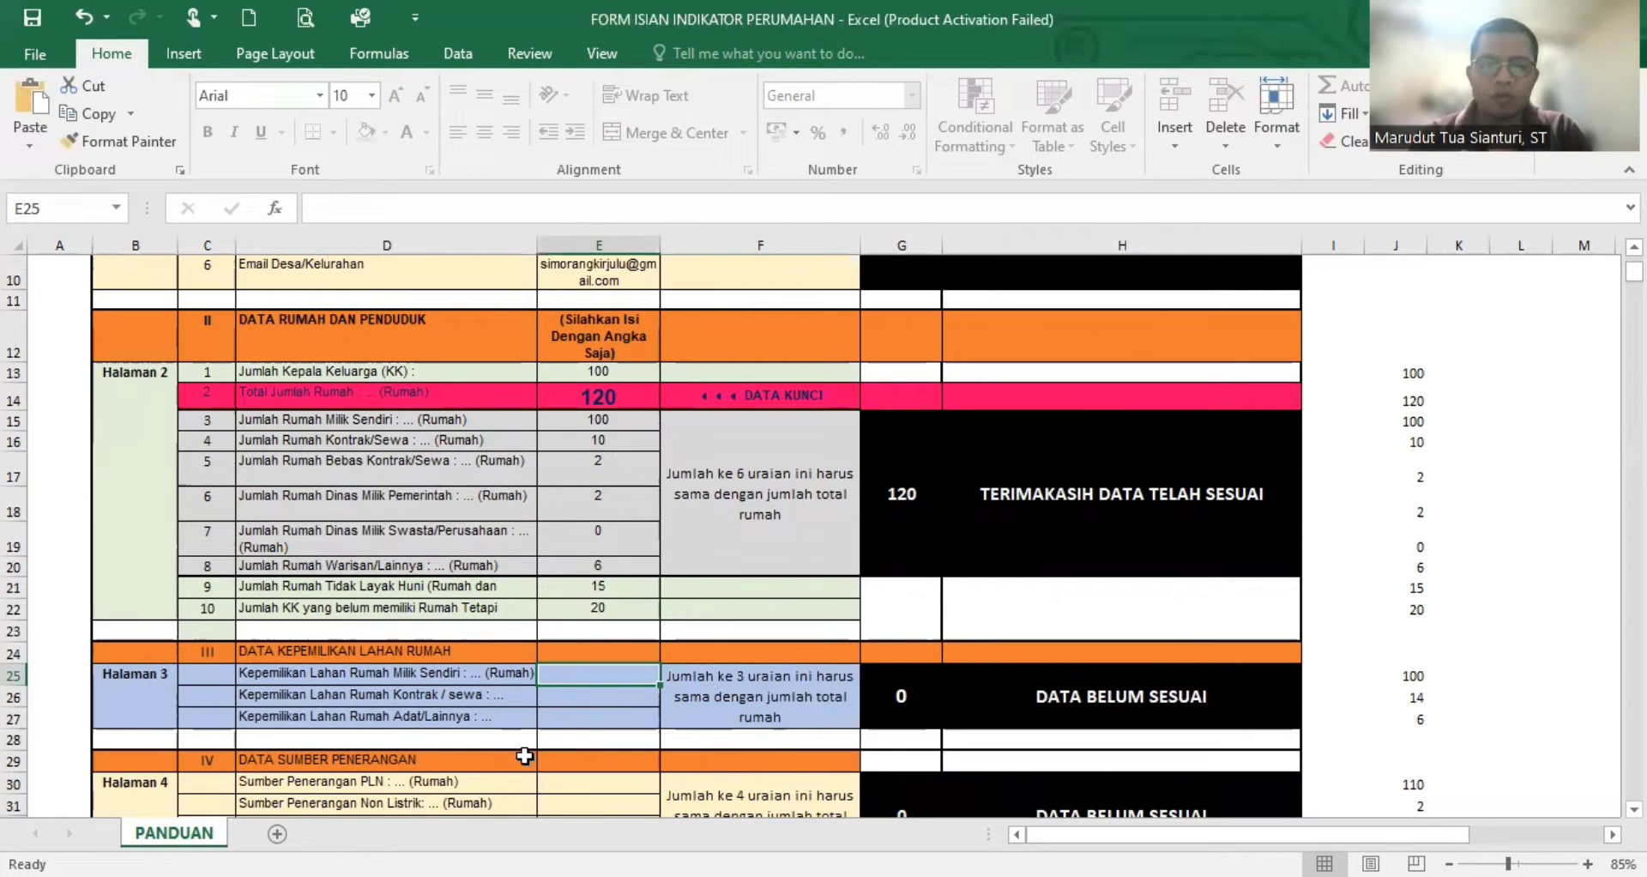
# - Check Jumlah Rumah Milik Sendiri and enter 100 for Kepemilikan Lahan Rumah Milik Sendiri
pyautogui.click(611, 421)
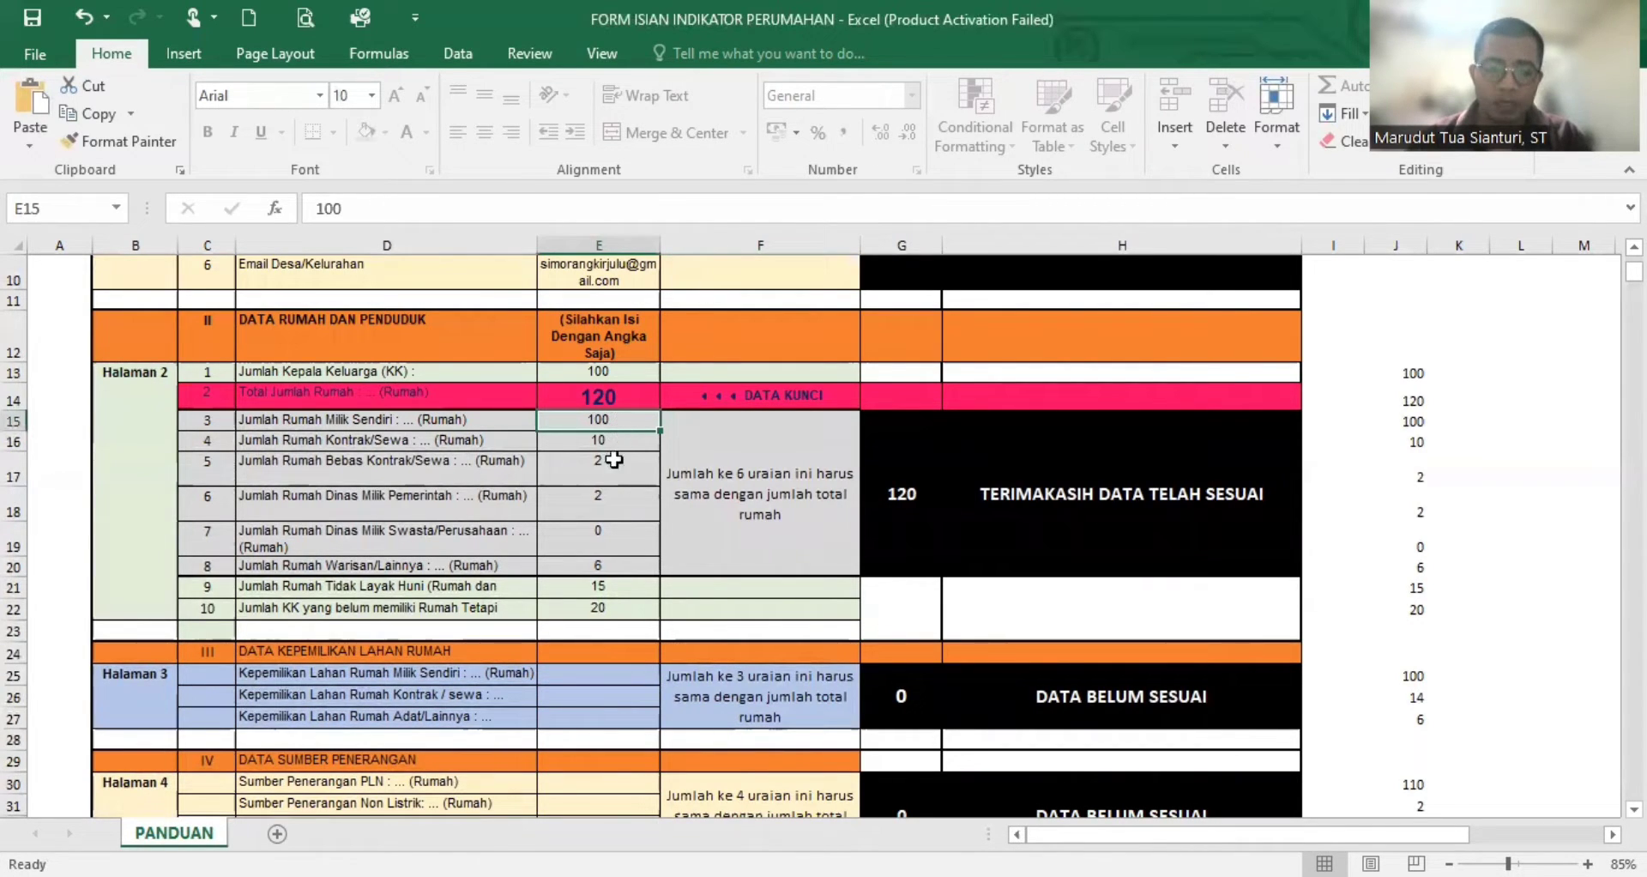
pyautogui.click(620, 673)
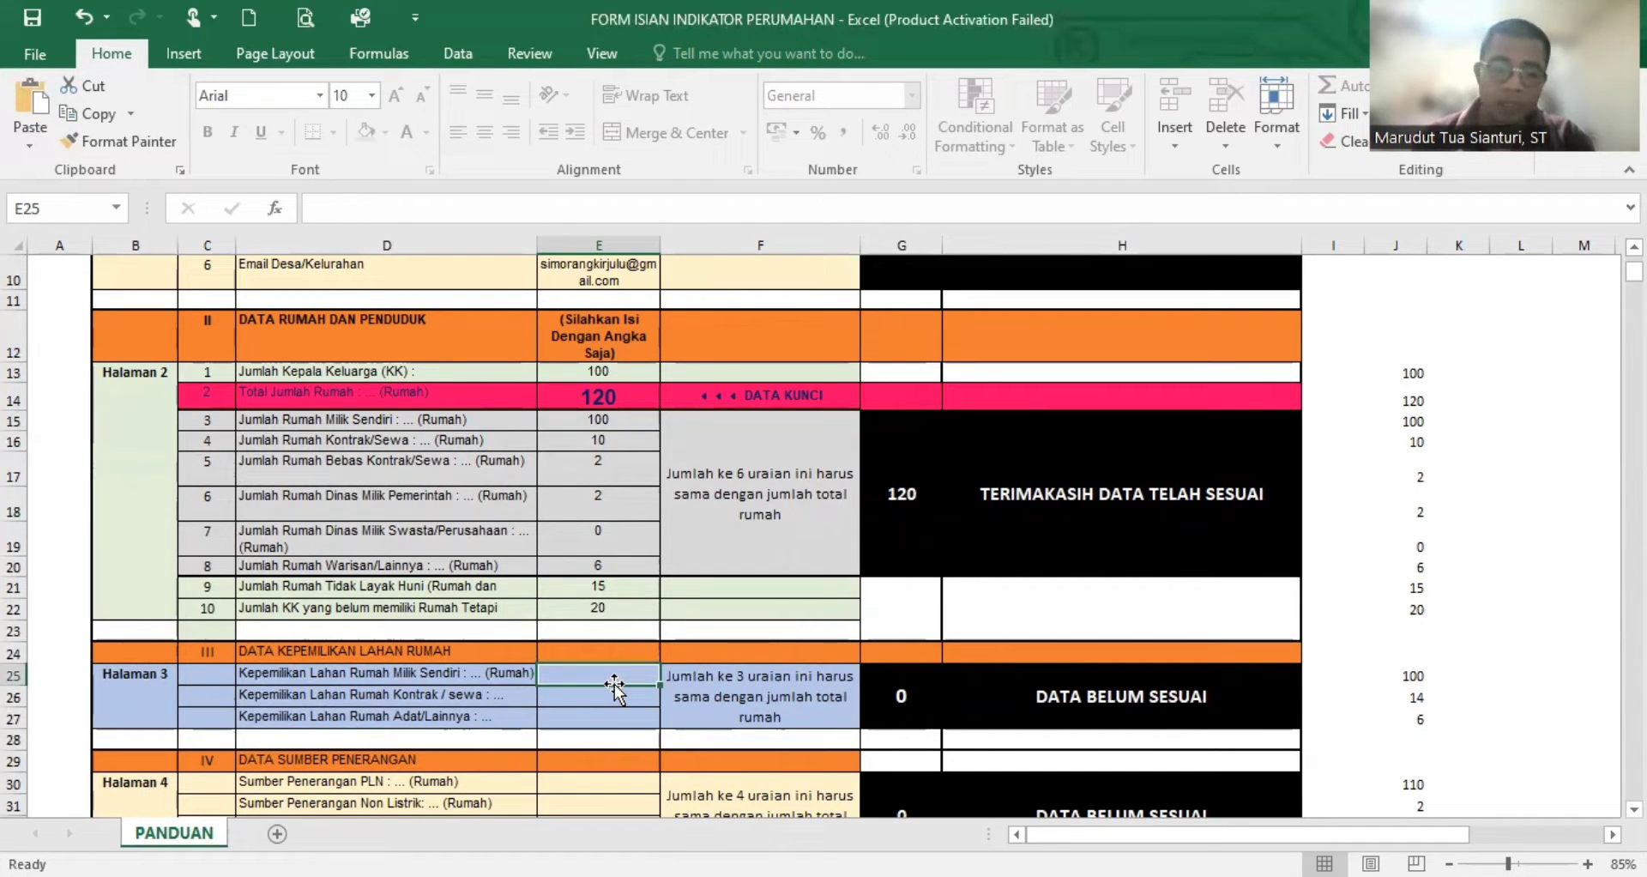
pyautogui.write('100')
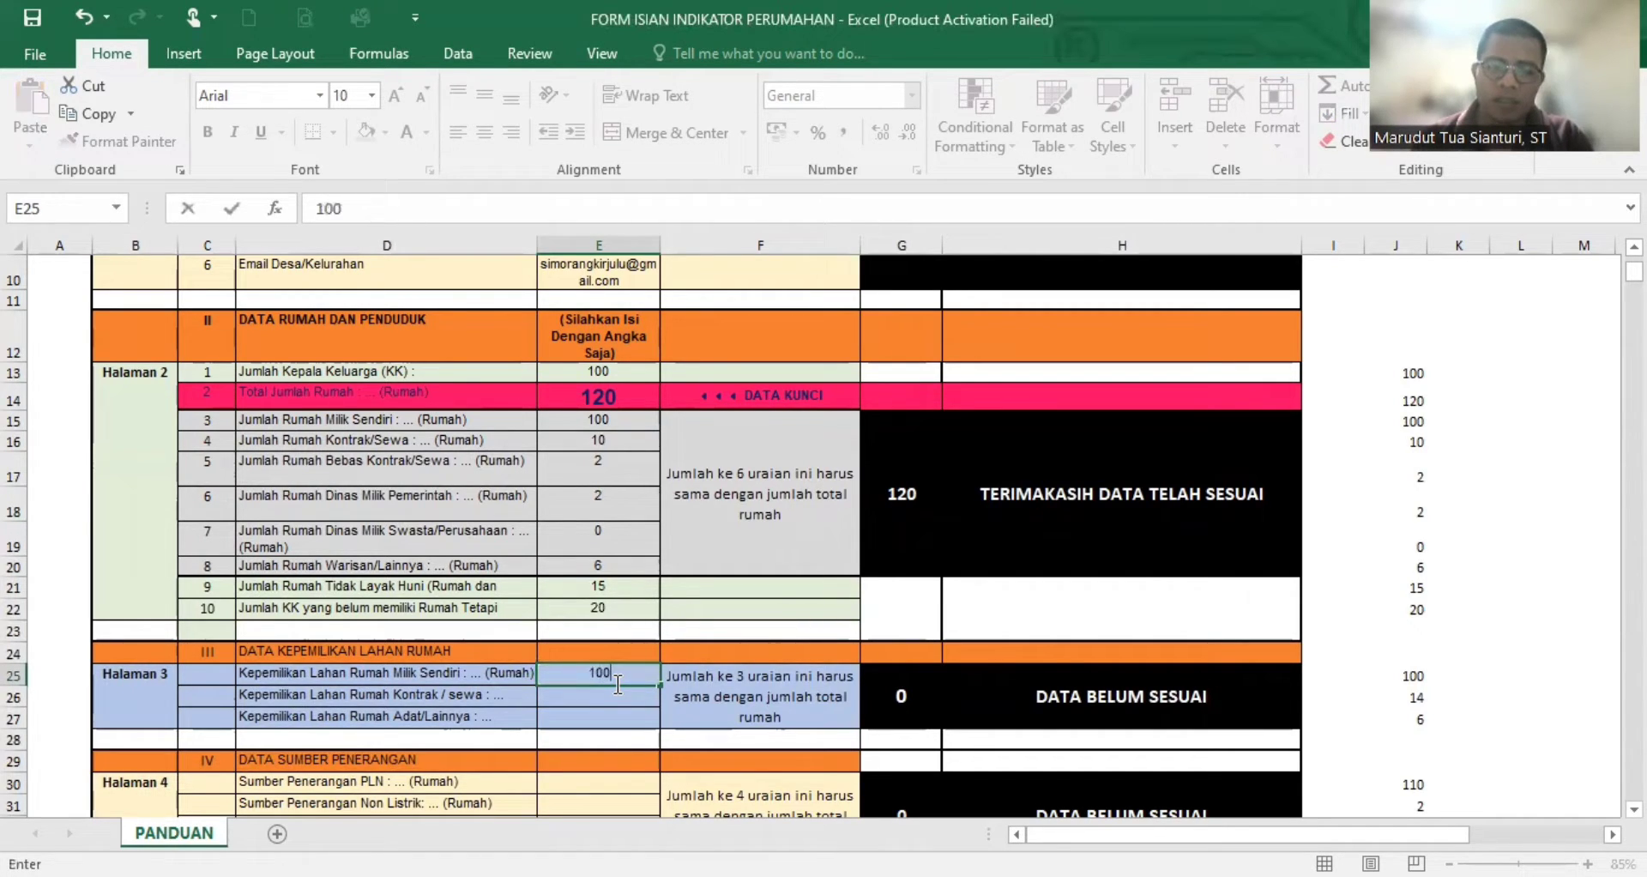
pyautogui.press('Return')
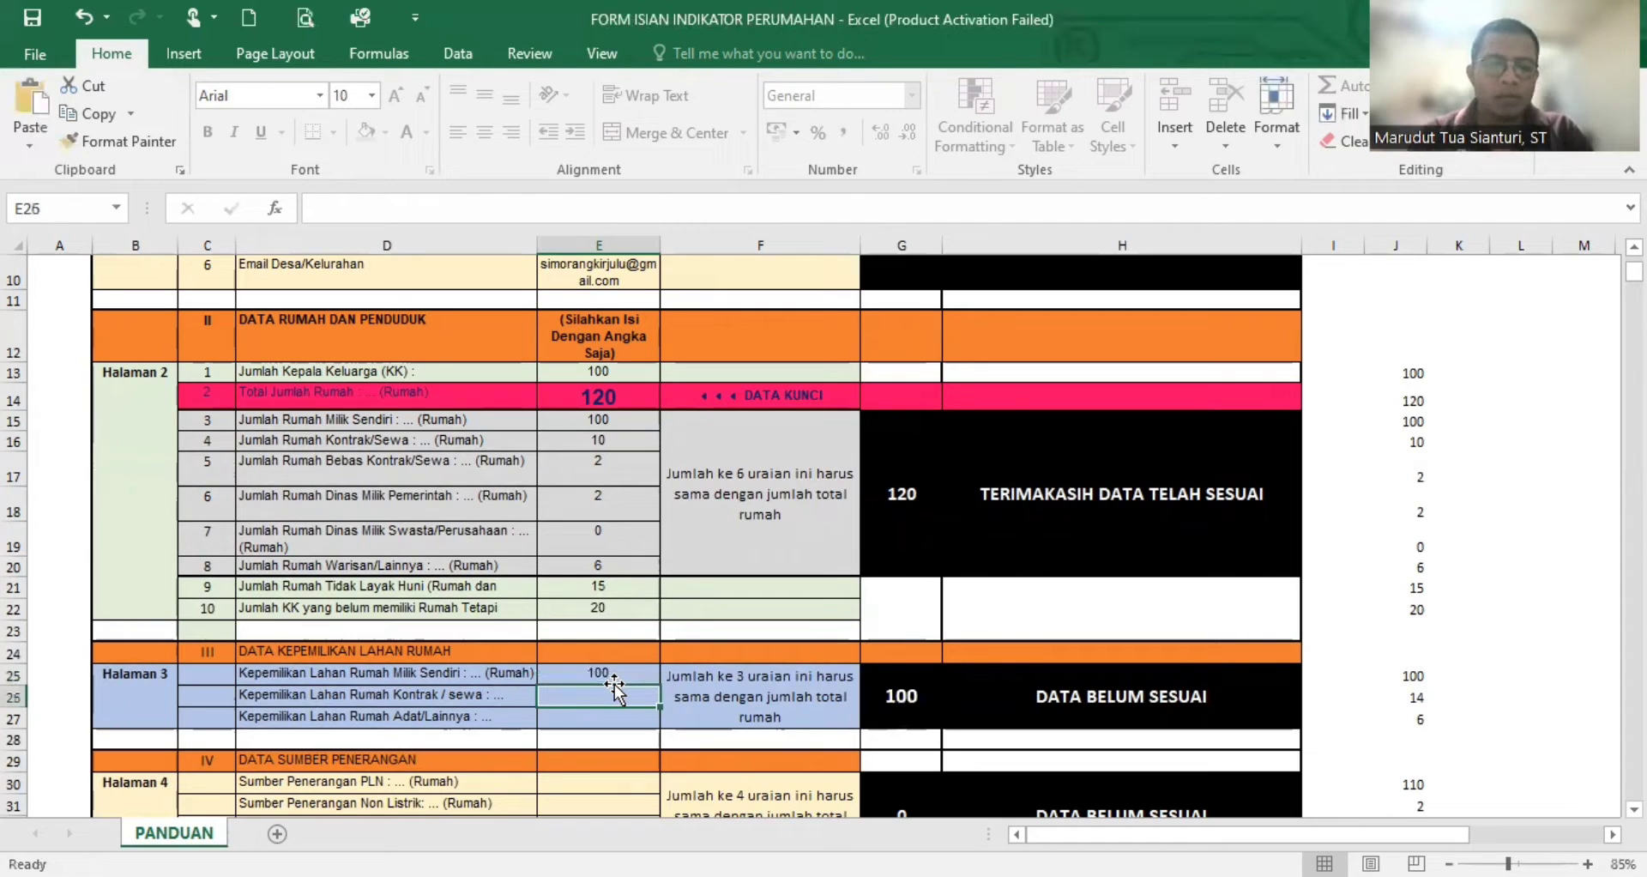
# - Check the Kontrak/Sewa, Bebas Kontrak/Sewa and Dinas Milik Pemerintah house counts and enter 14 for Kepemilikan Lahan Rumah Kontrak/sewa
pyautogui.click(599, 439)
pyautogui.write('10')
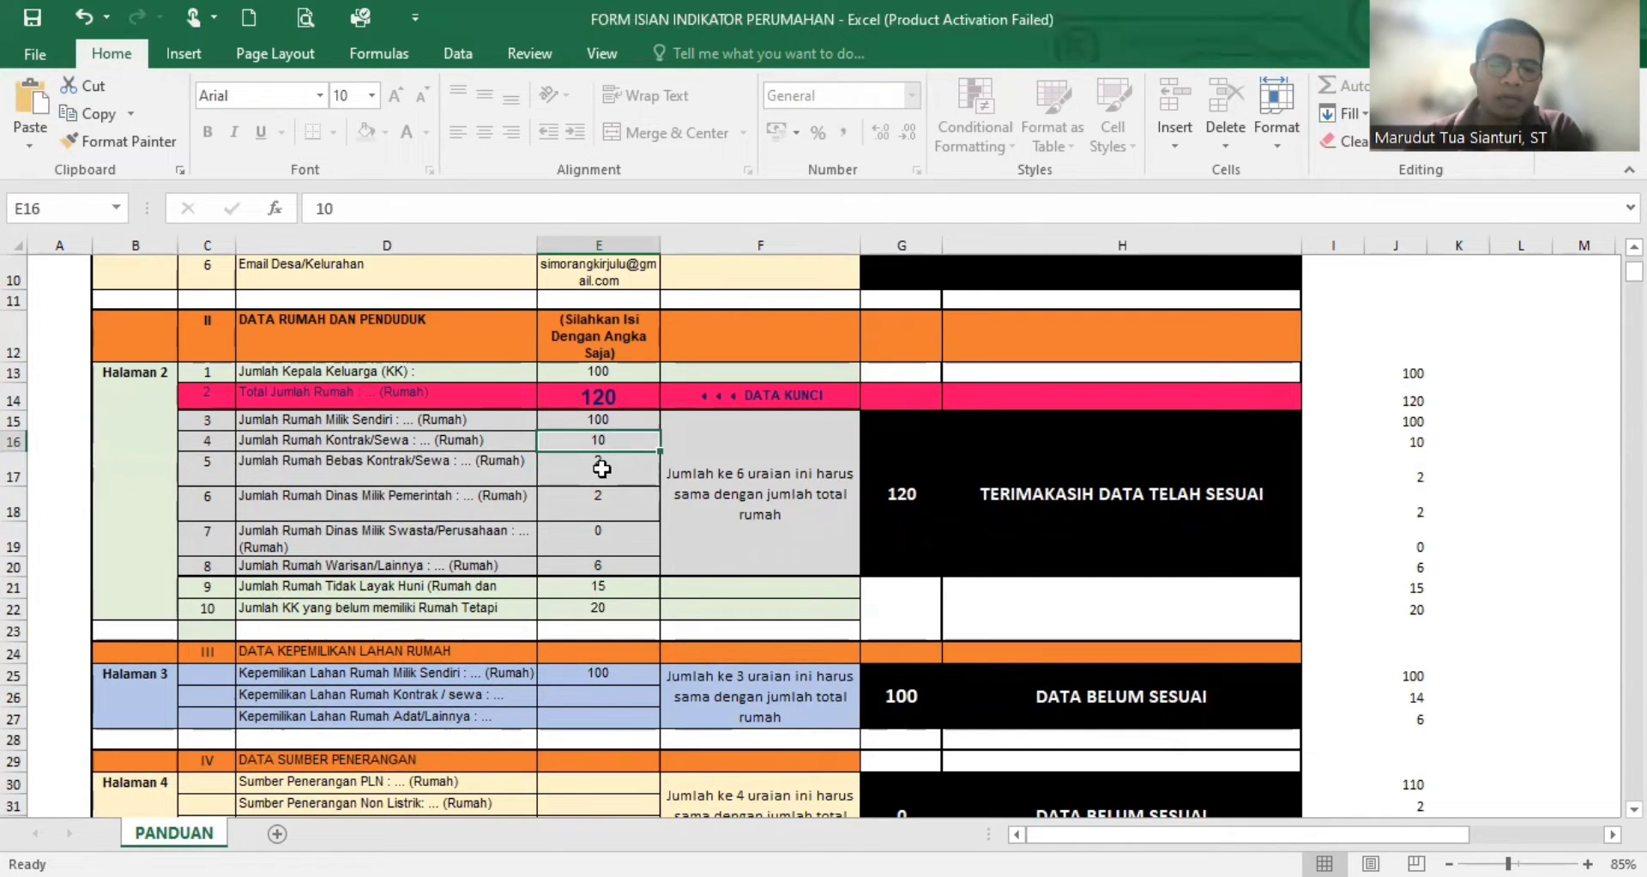
pyautogui.press('Return')
pyautogui.click(599, 507)
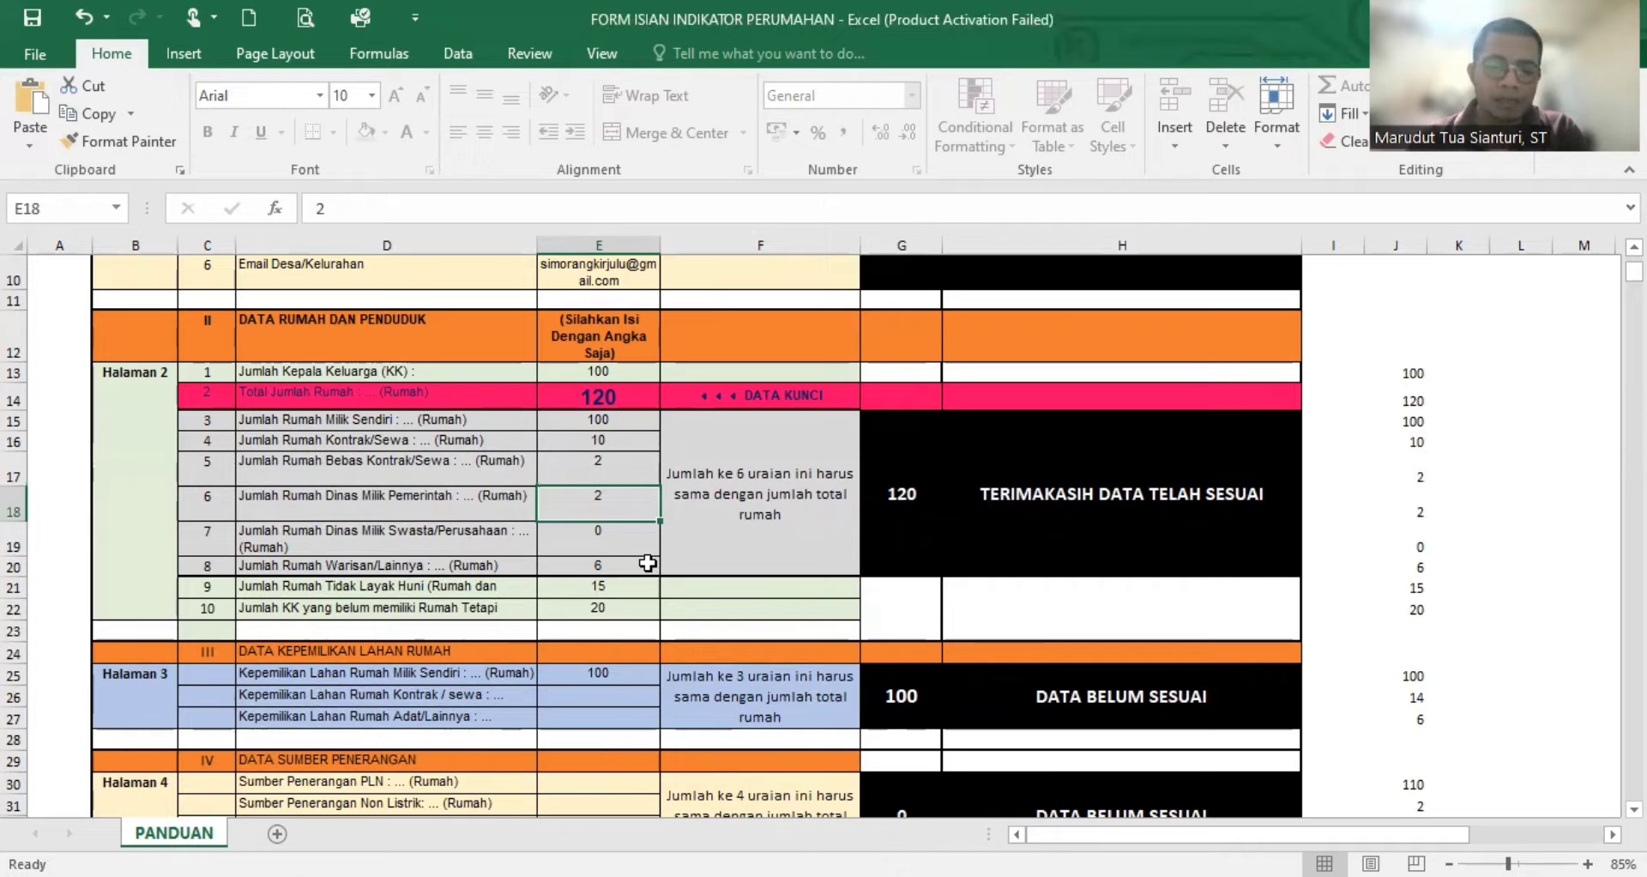
pyautogui.click(624, 696)
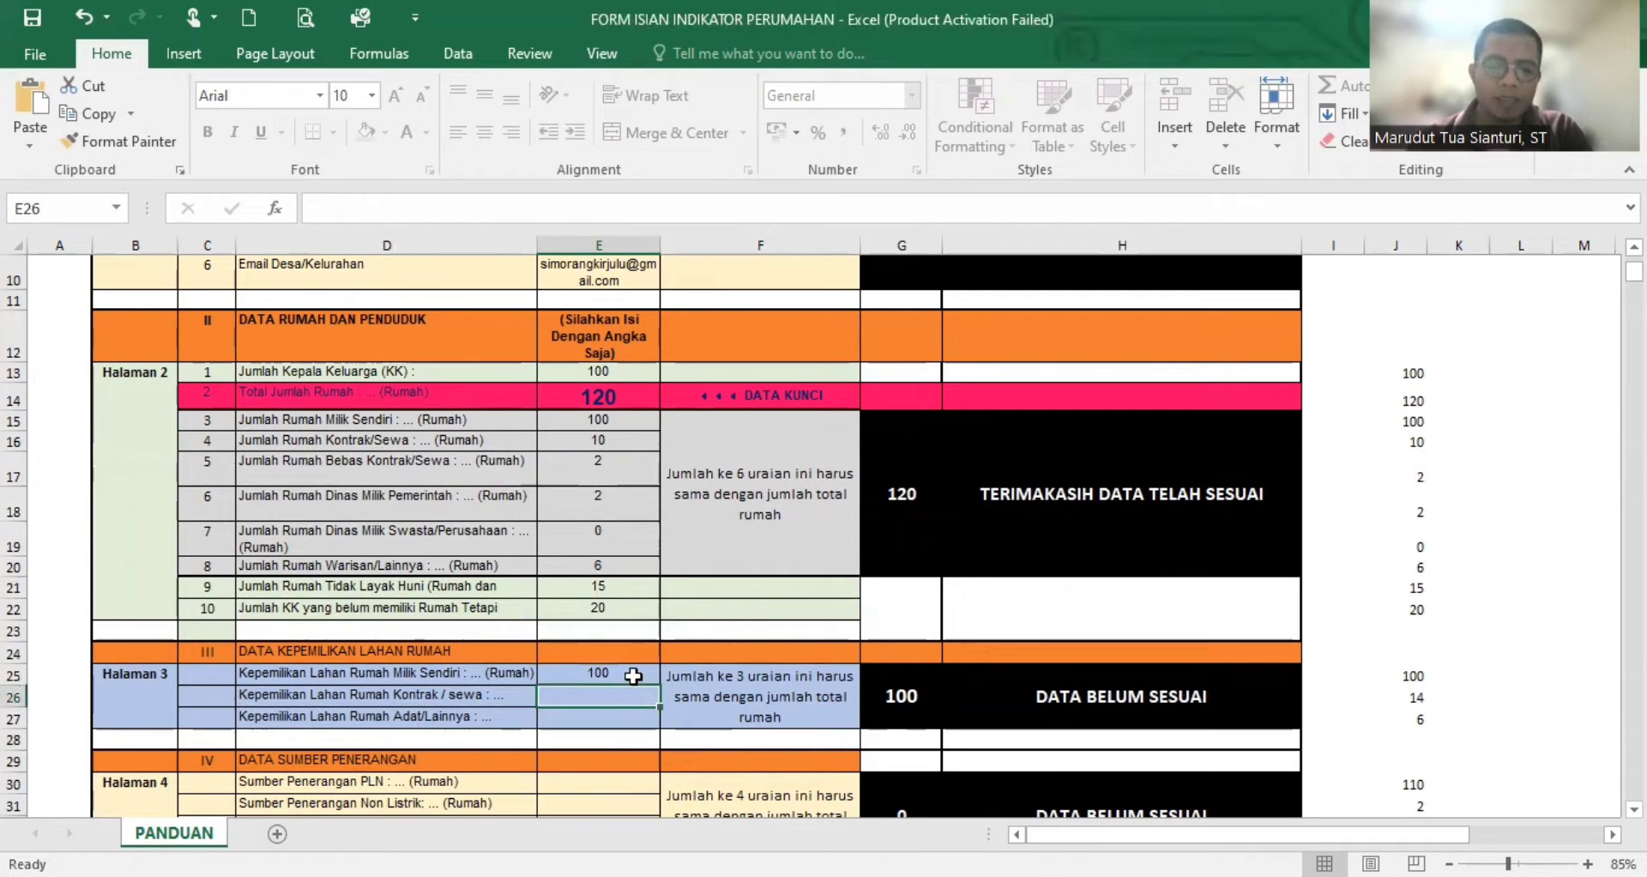
pyautogui.write('14')
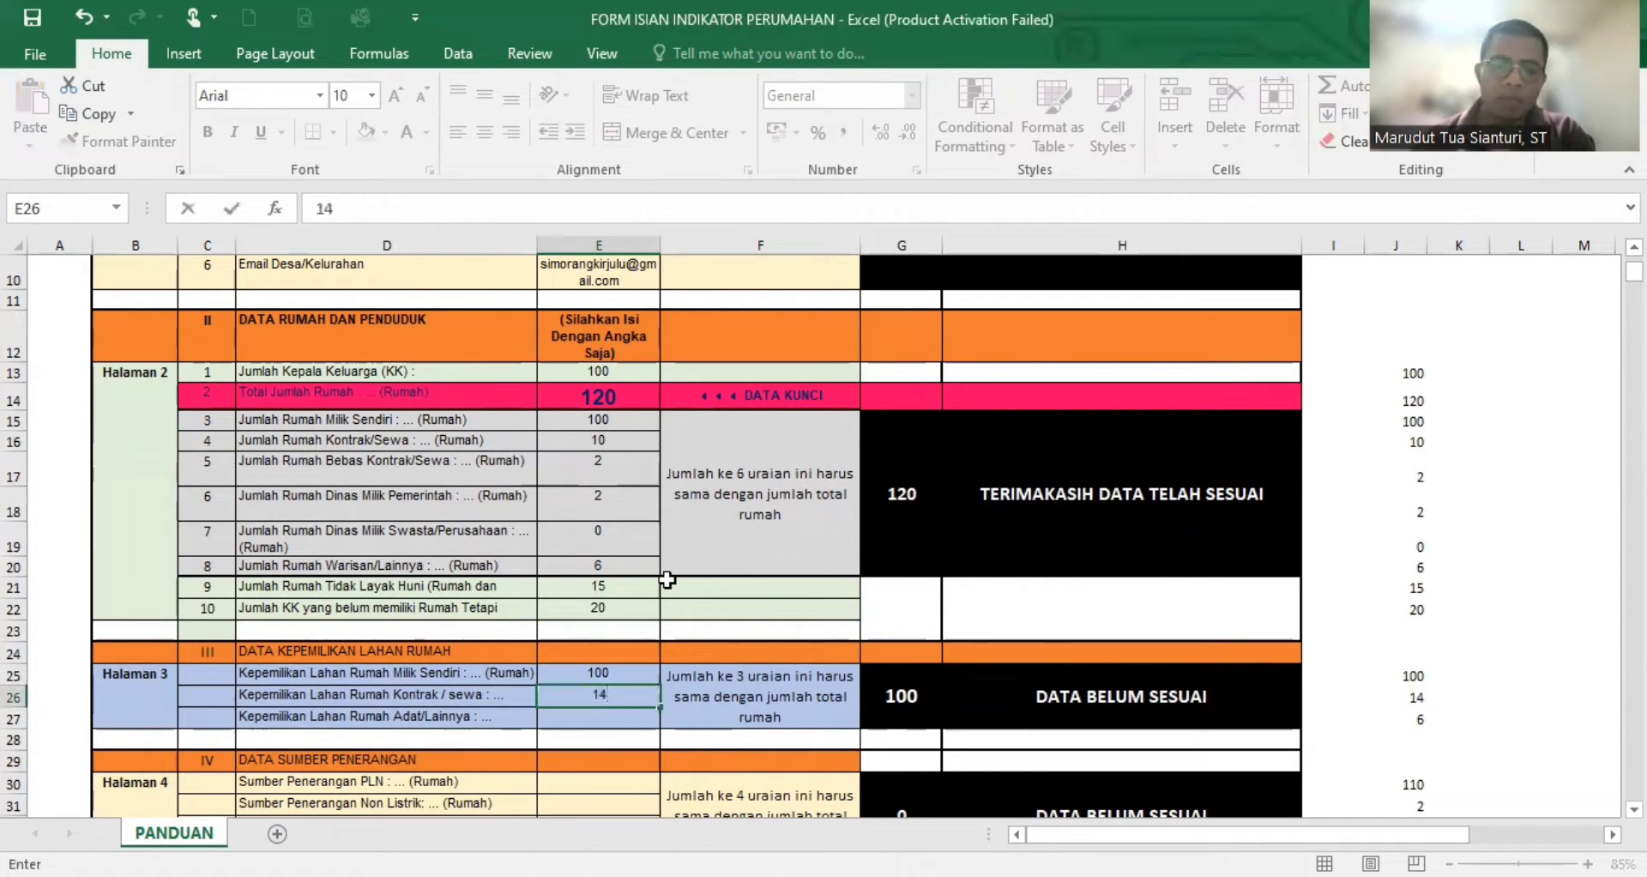
pyautogui.press('Return')
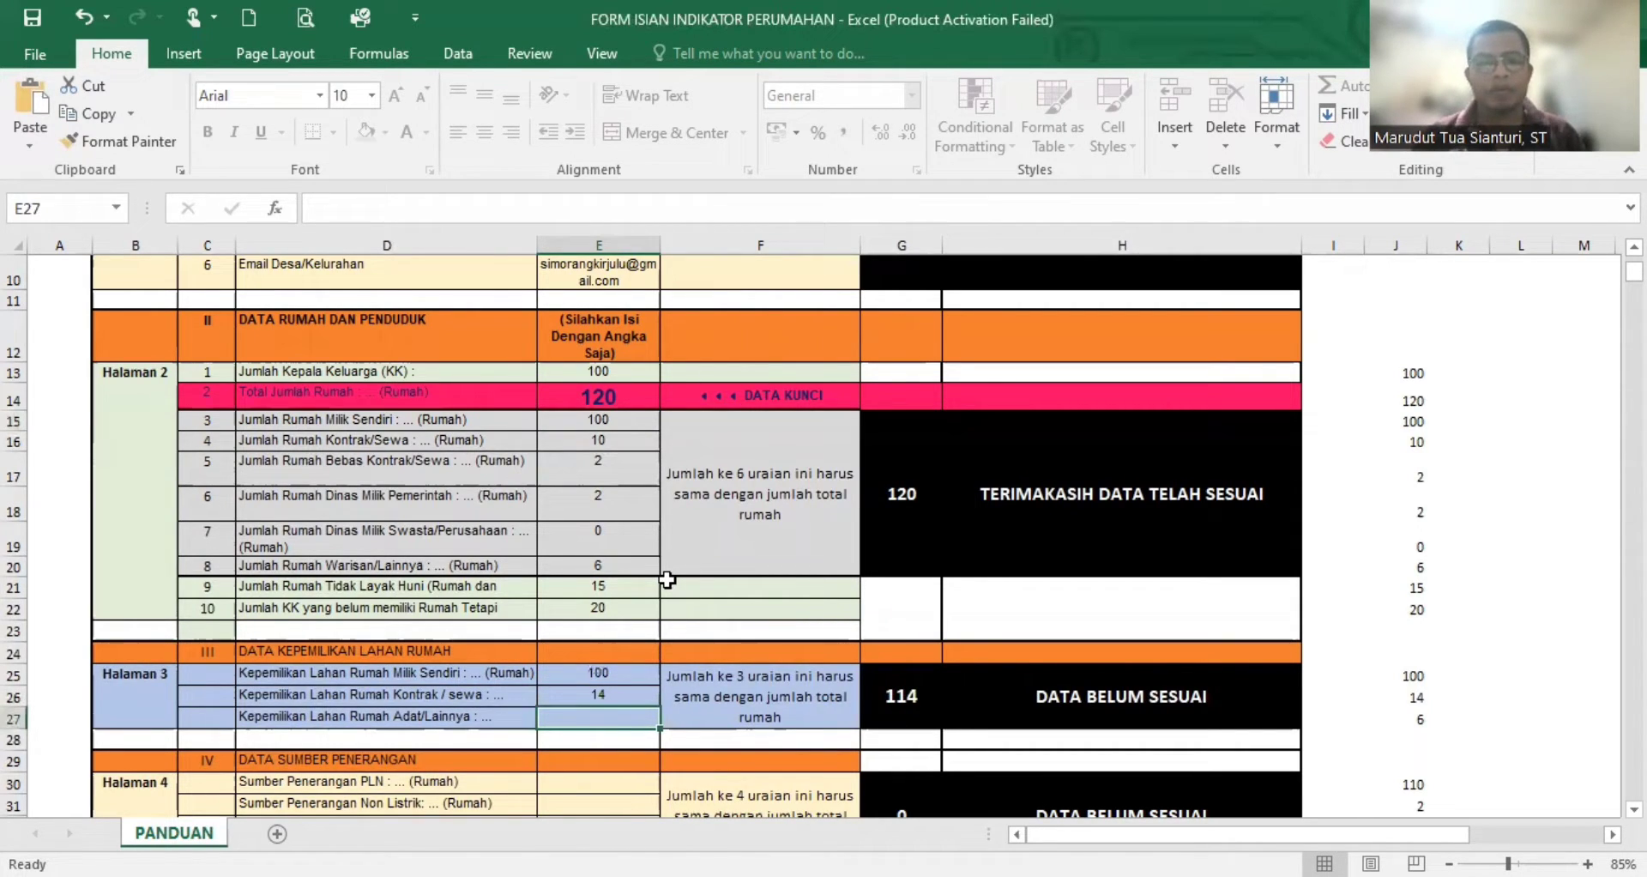
# - Enter 6 for Kepemilikan Lahan Rumah Adat/Lainnya and check the land ownership section's sum
pyautogui.write('6')
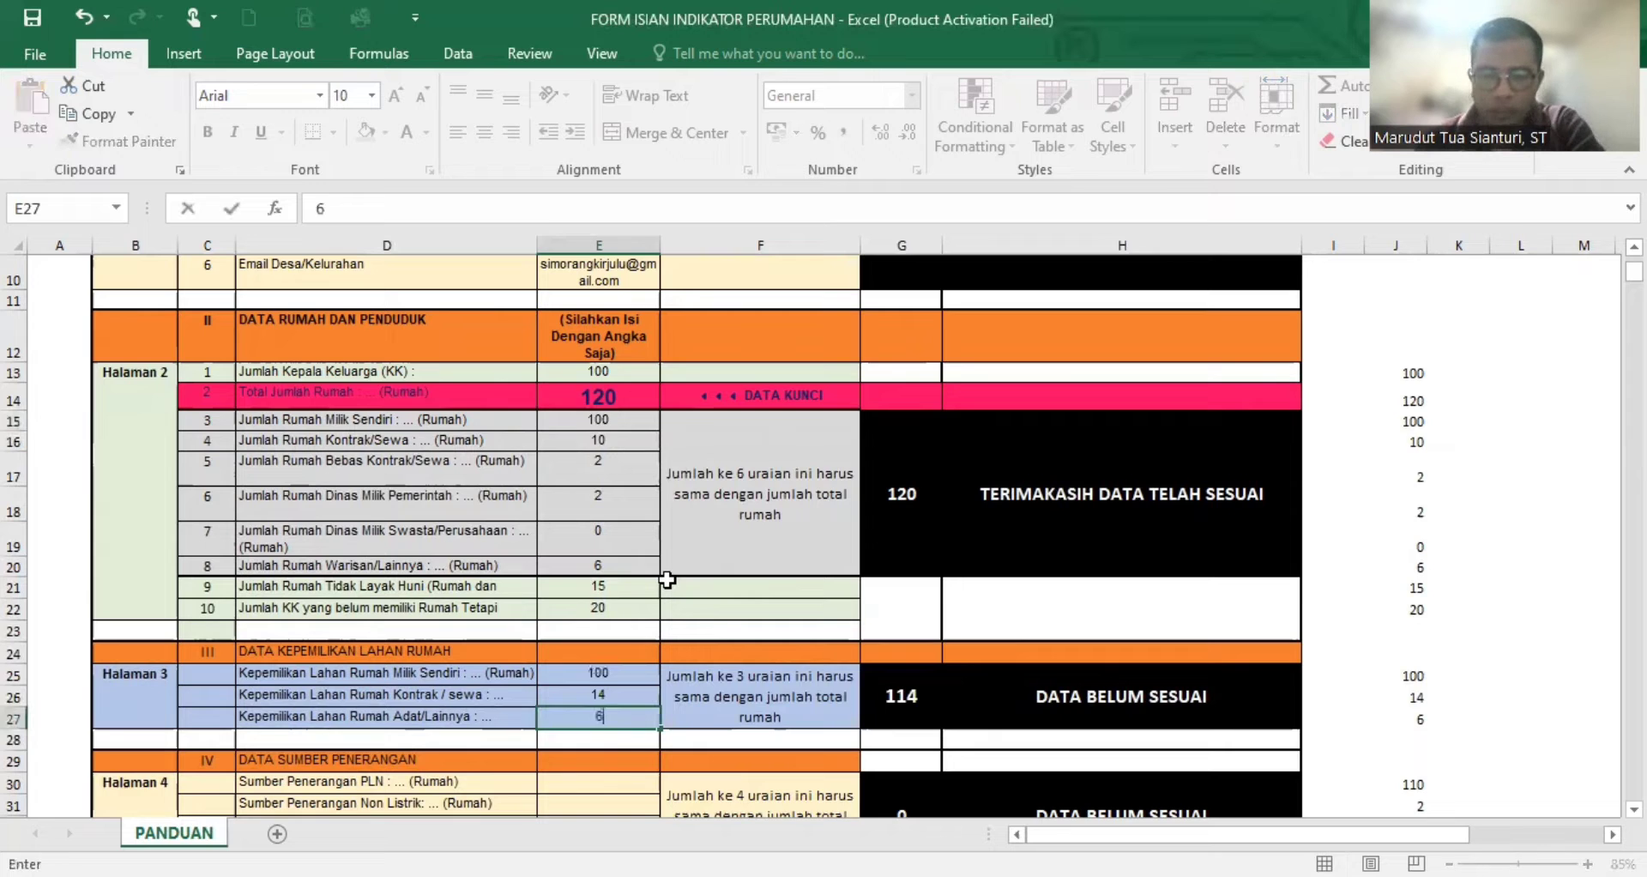
pyautogui.press('Return')
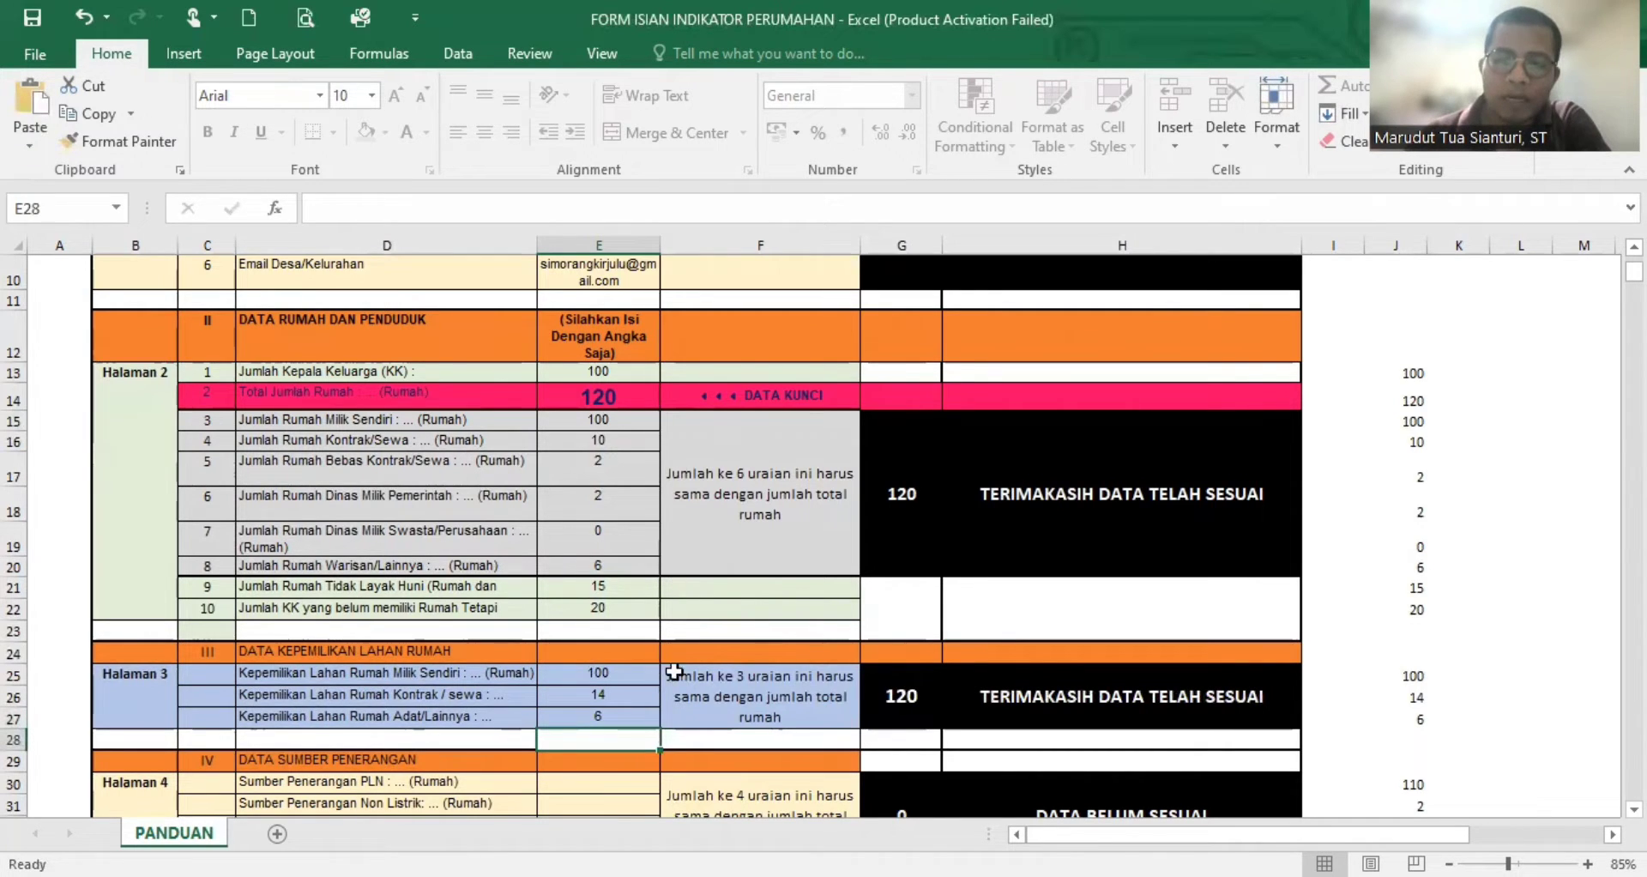
pyautogui.click(908, 695)
# - Examine the Data Sumber Penerangan section and its four rows: PLN, Non Listrik, Aladin/Petro and Lainnya/Menumpang
pyautogui.scroll(-2, 832, 639)
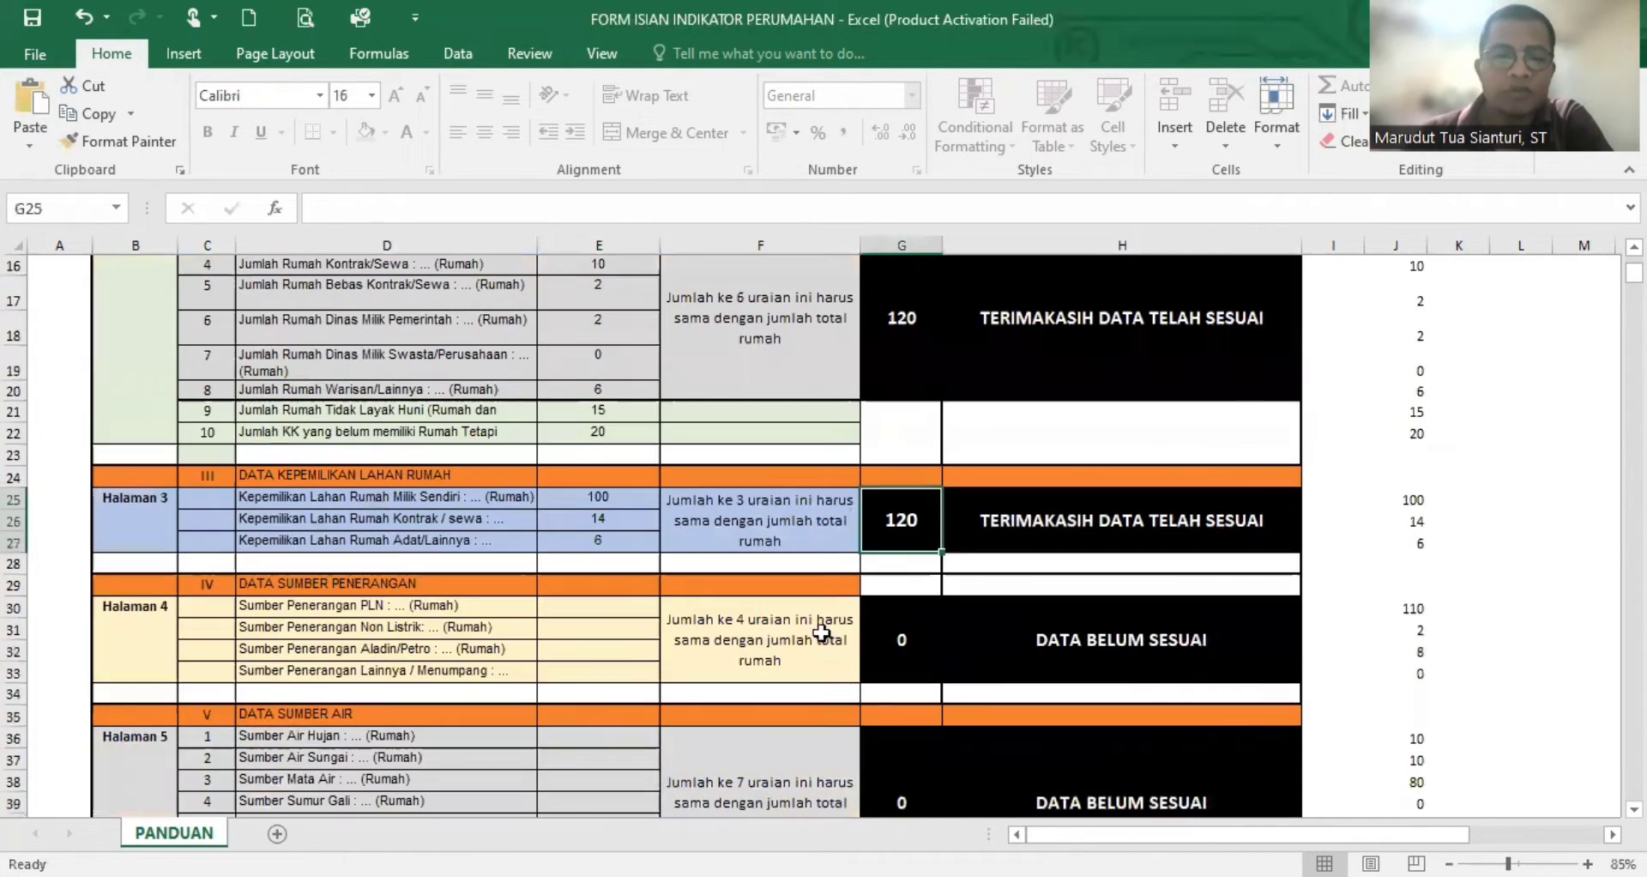
pyautogui.click(610, 605)
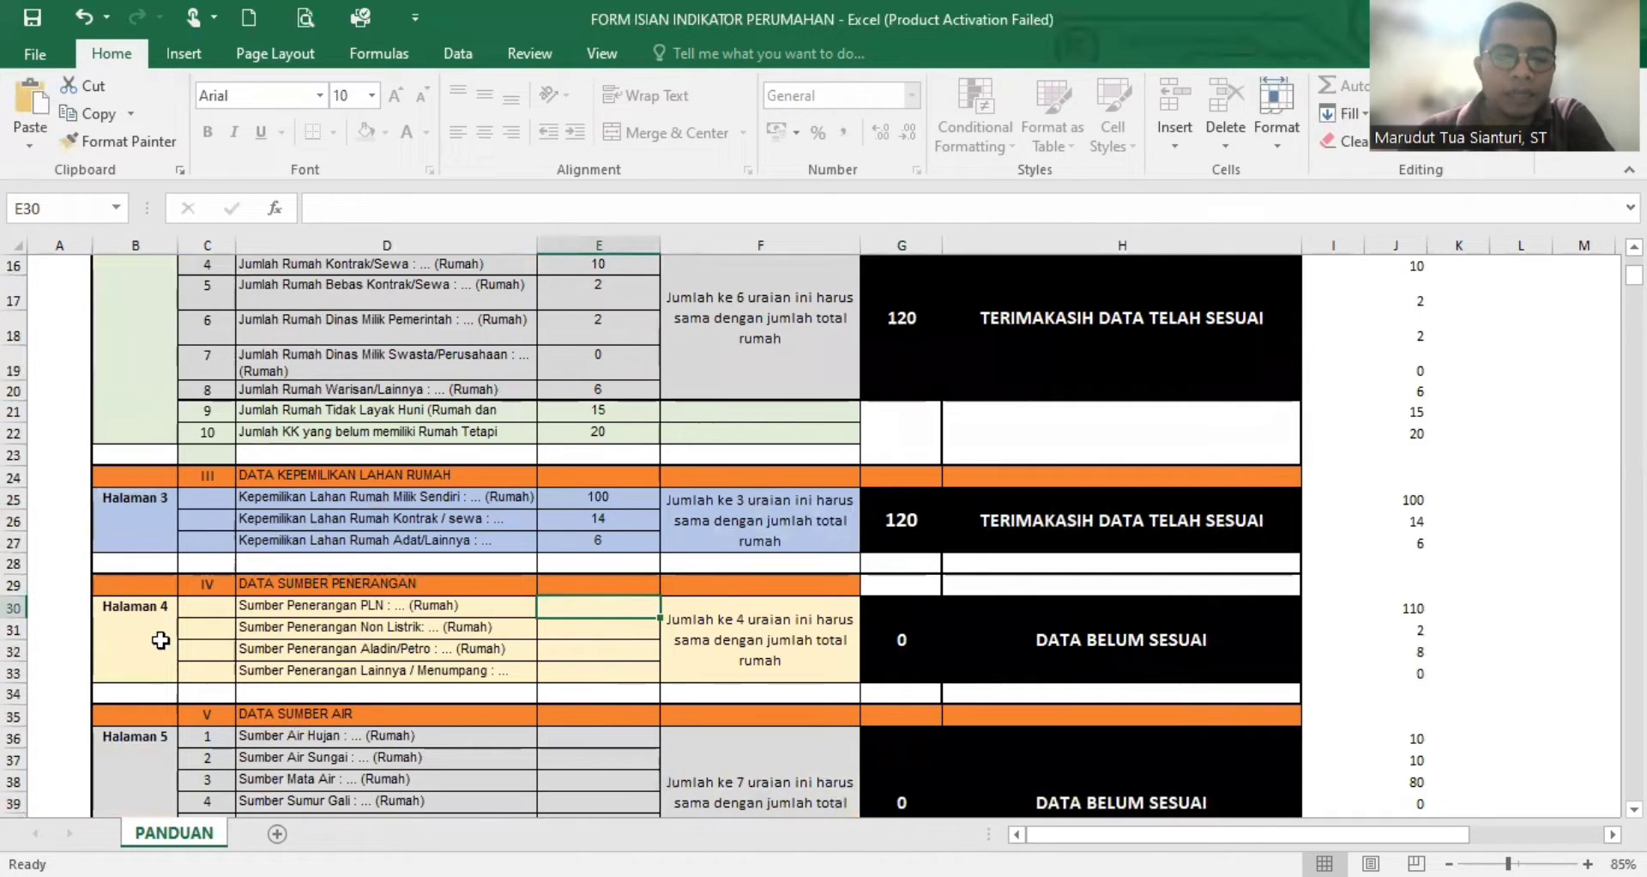
pyautogui.click(288, 590)
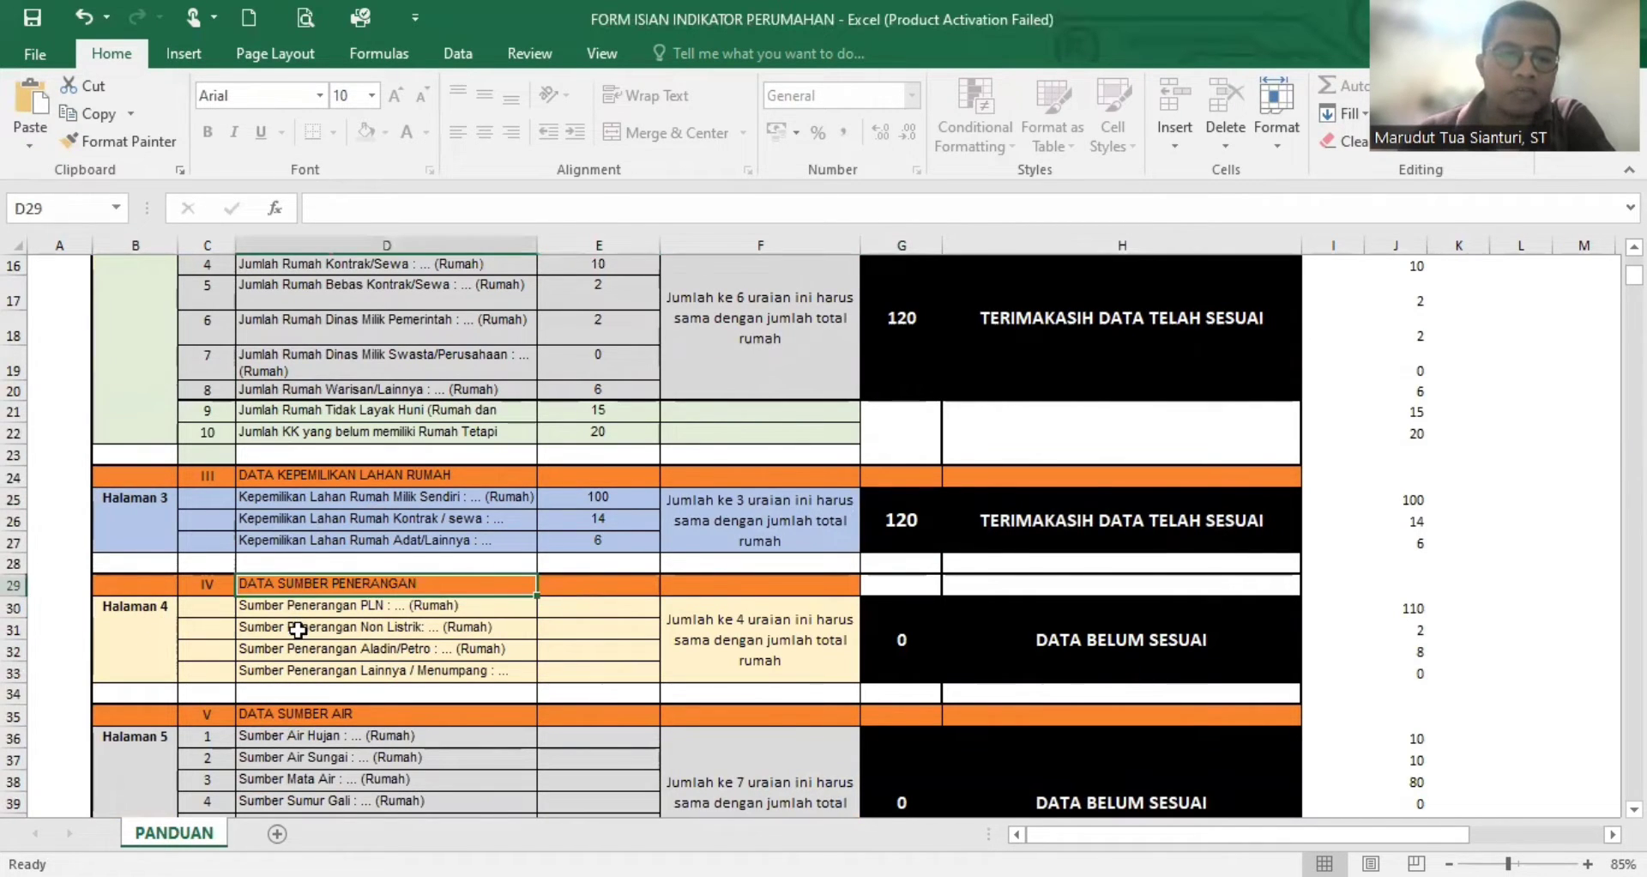
pyautogui.click(332, 627)
pyautogui.click(614, 605)
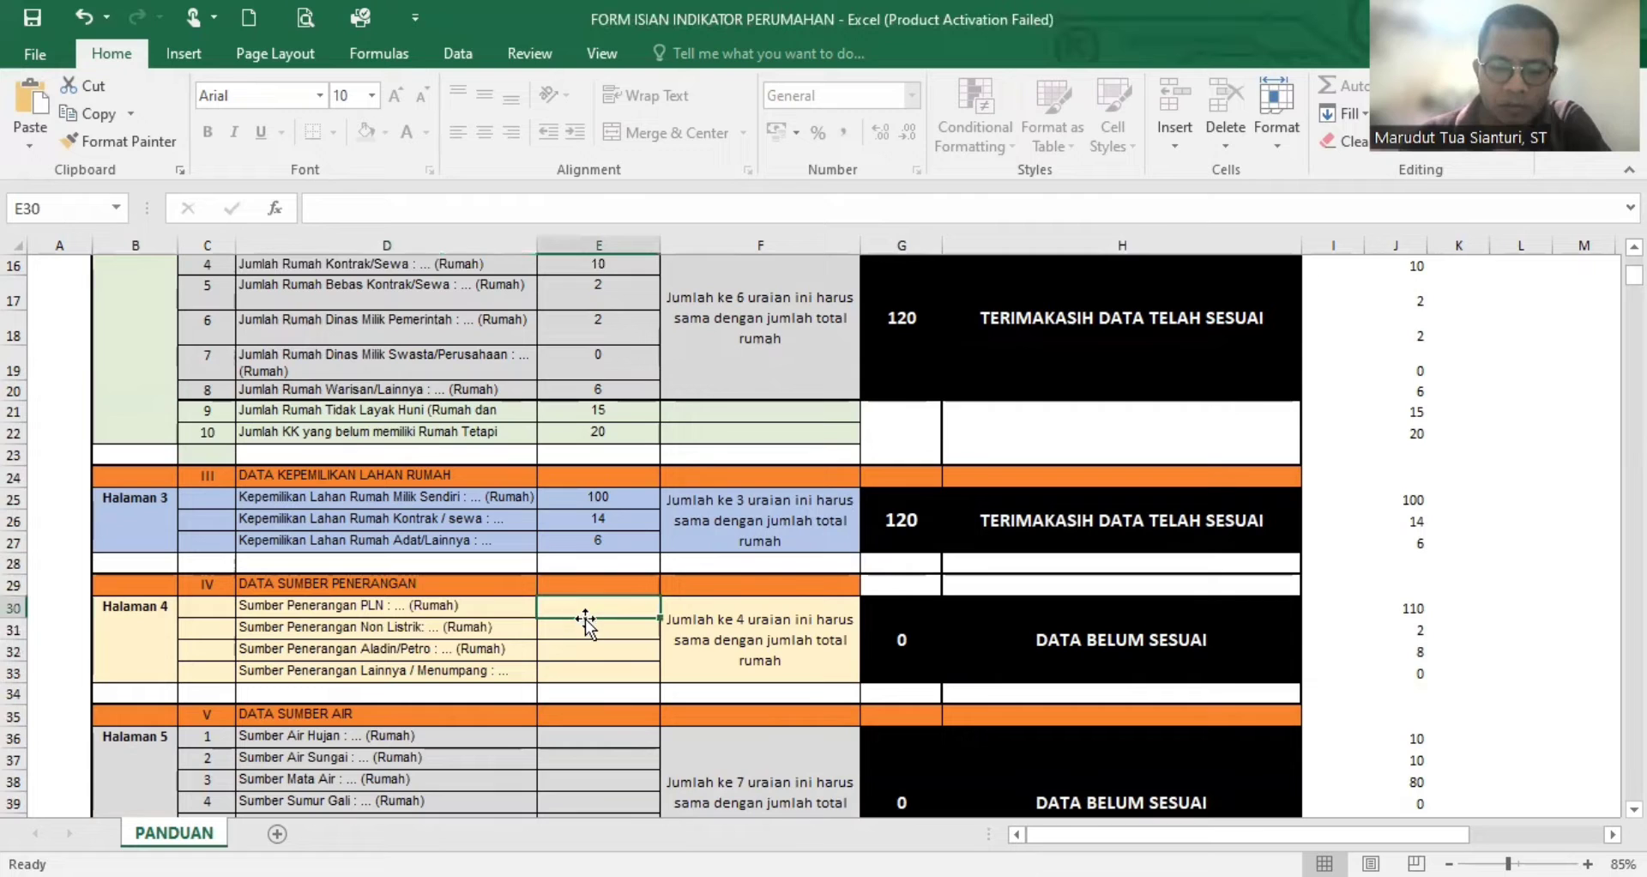
pyautogui.click(596, 632)
pyautogui.click(602, 659)
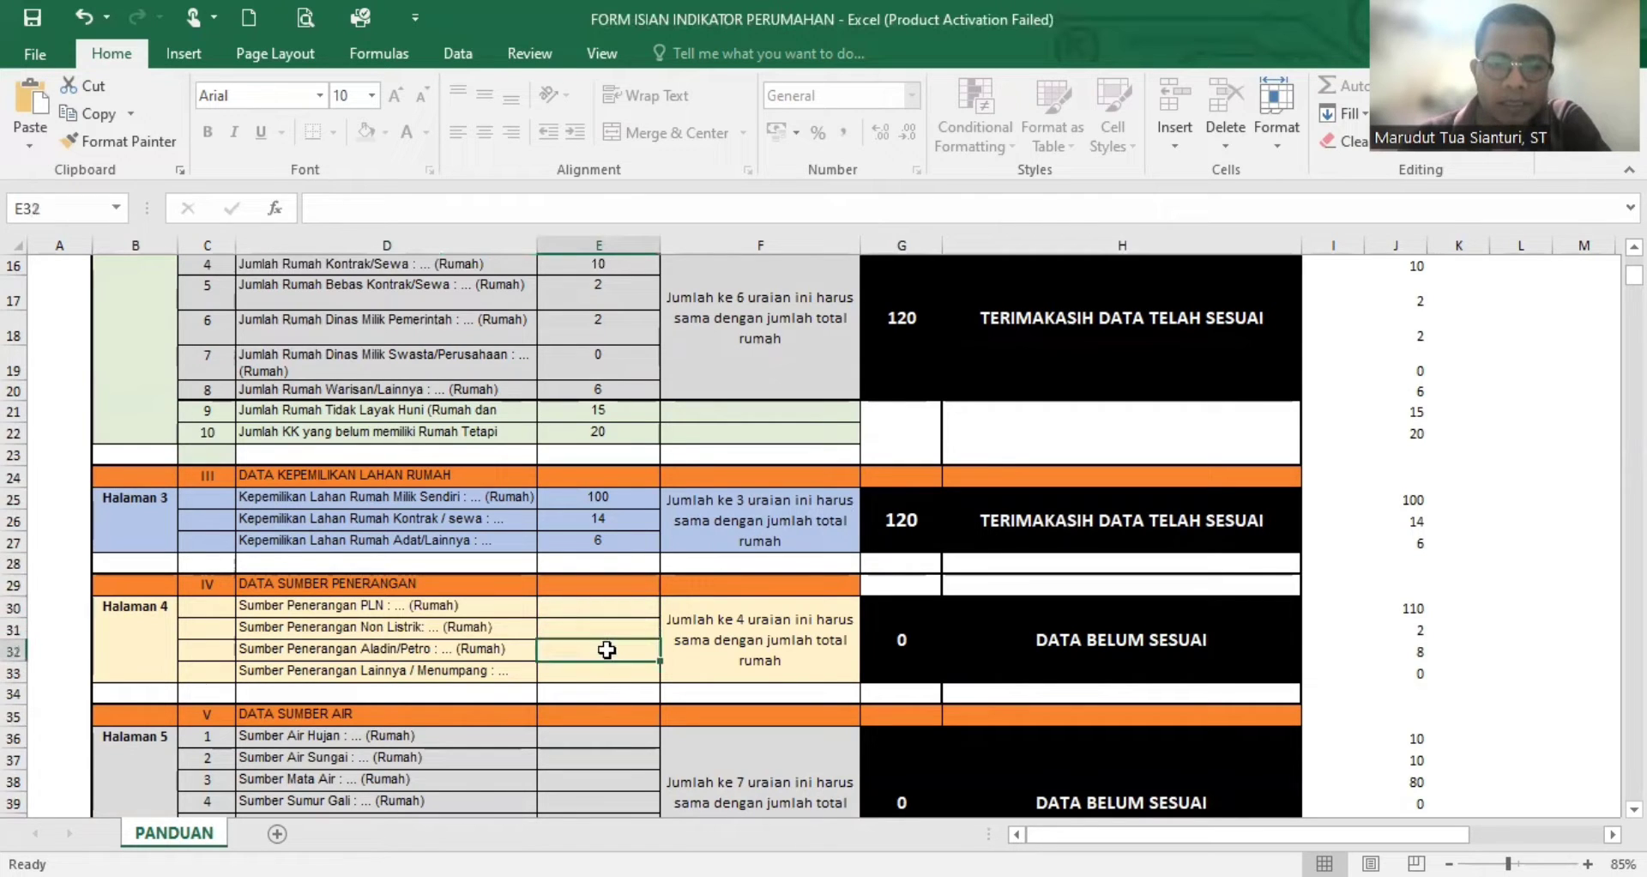
pyautogui.click(606, 672)
pyautogui.click(616, 606)
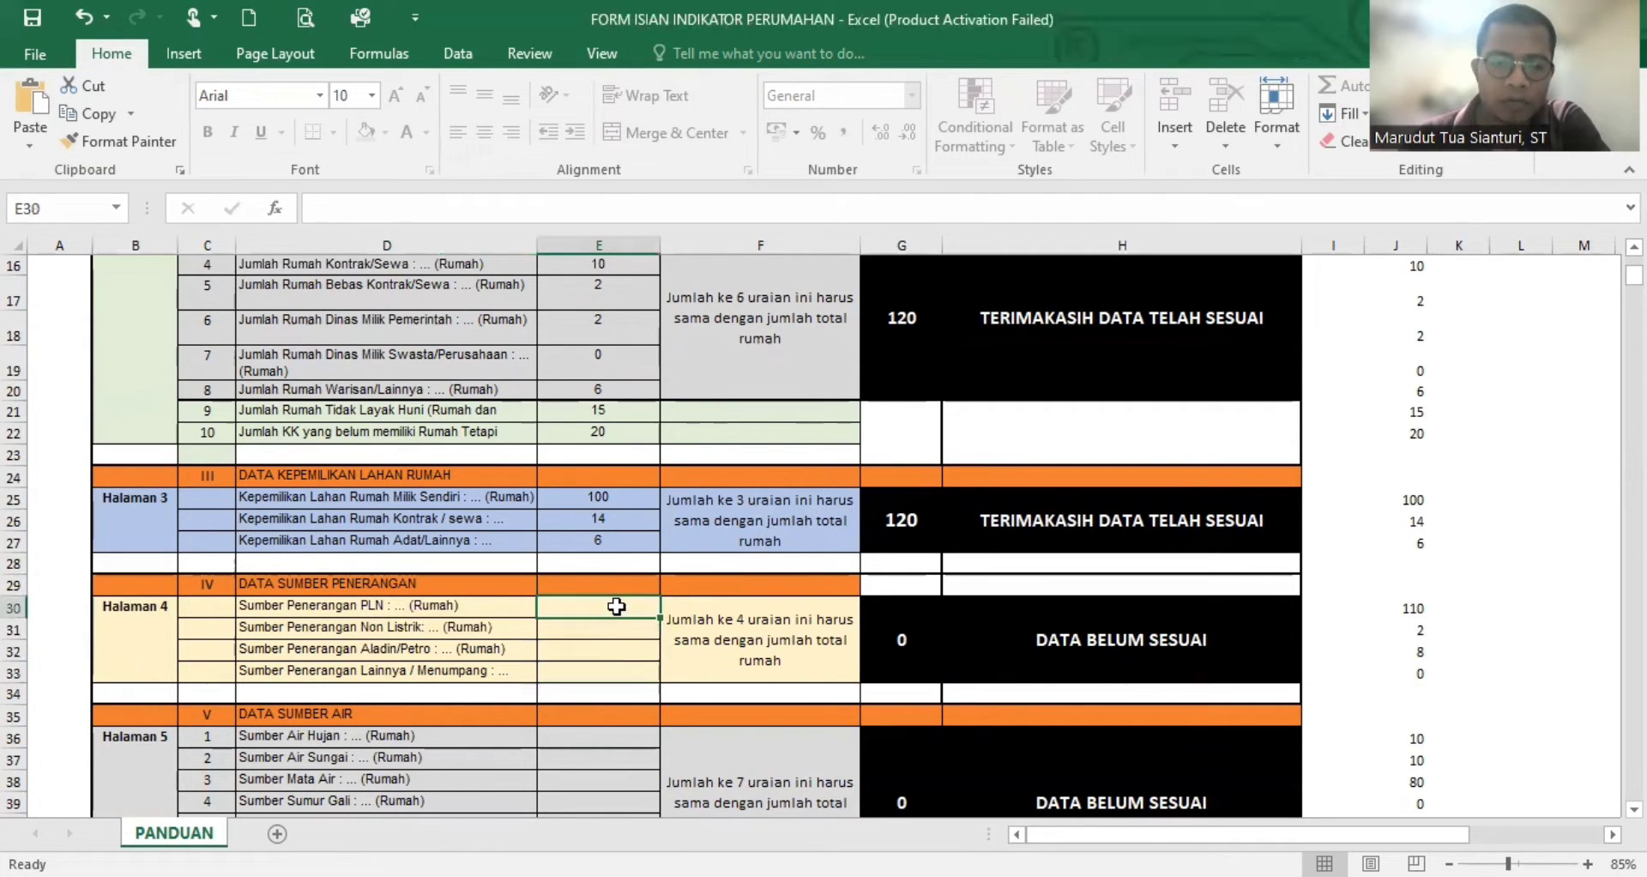
pyautogui.click(609, 631)
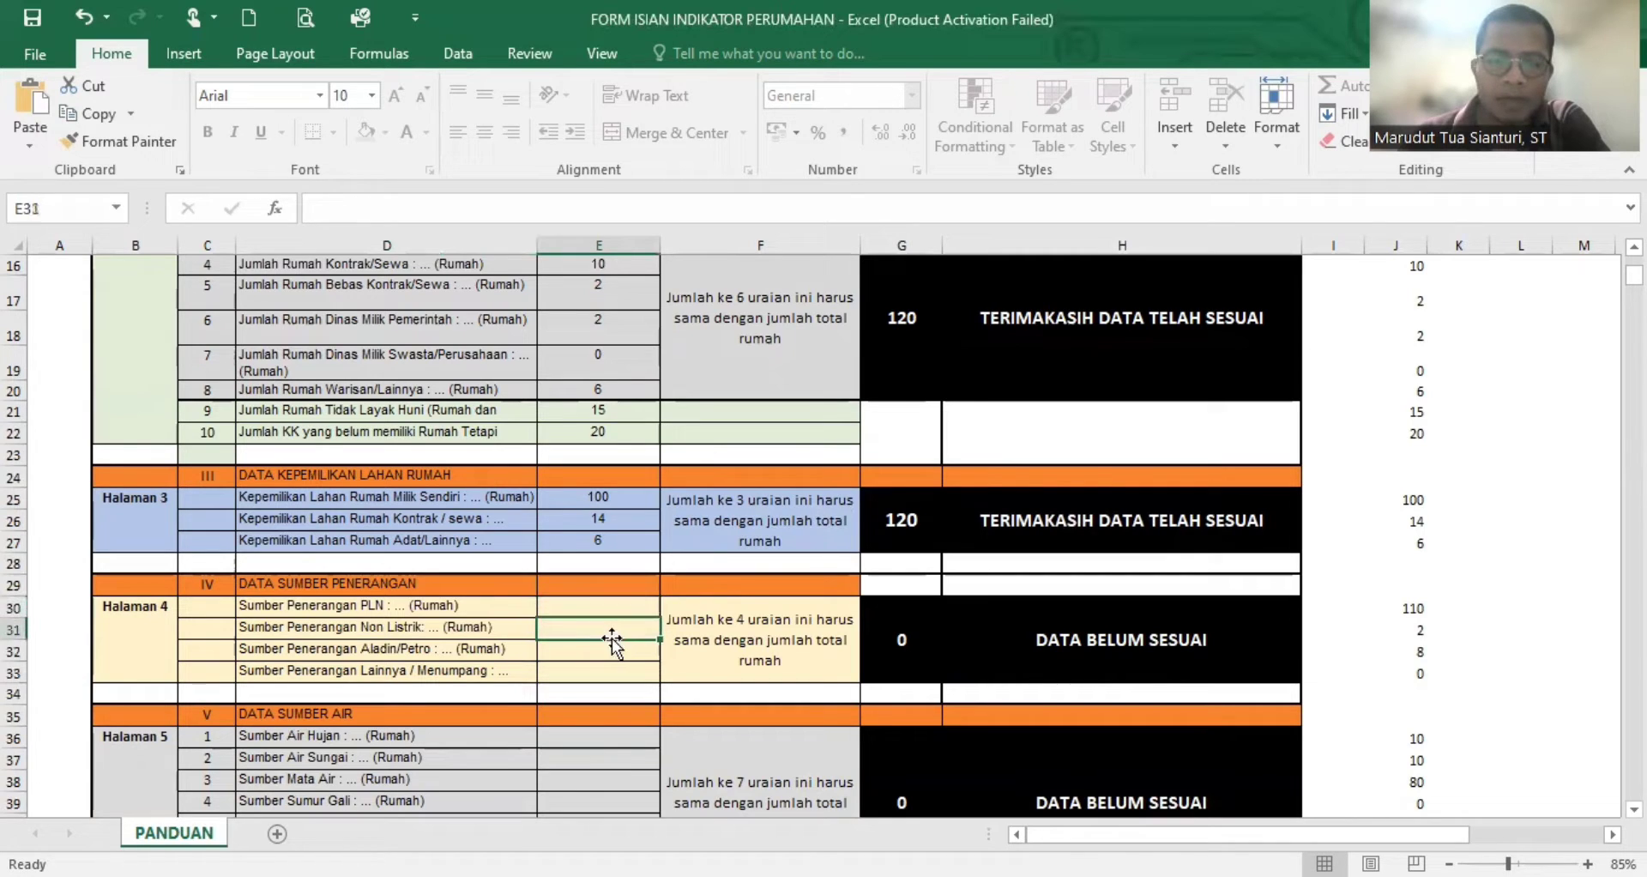
pyautogui.click(605, 648)
pyautogui.click(435, 607)
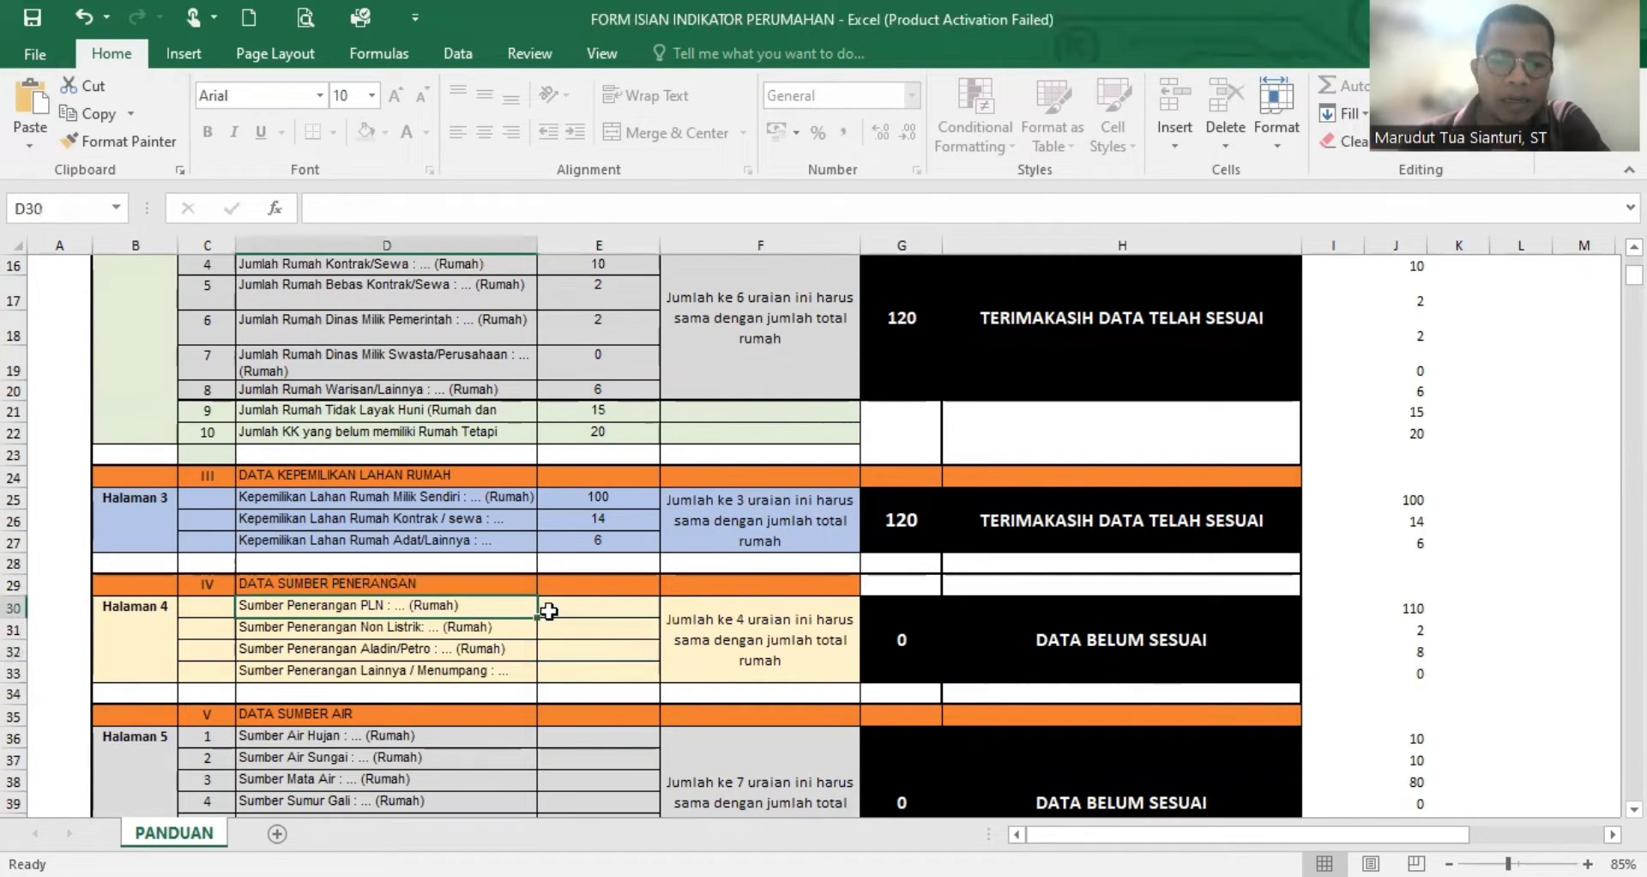
# - Enter 110 for Sumber Penerangan PLN
pyautogui.click(587, 610)
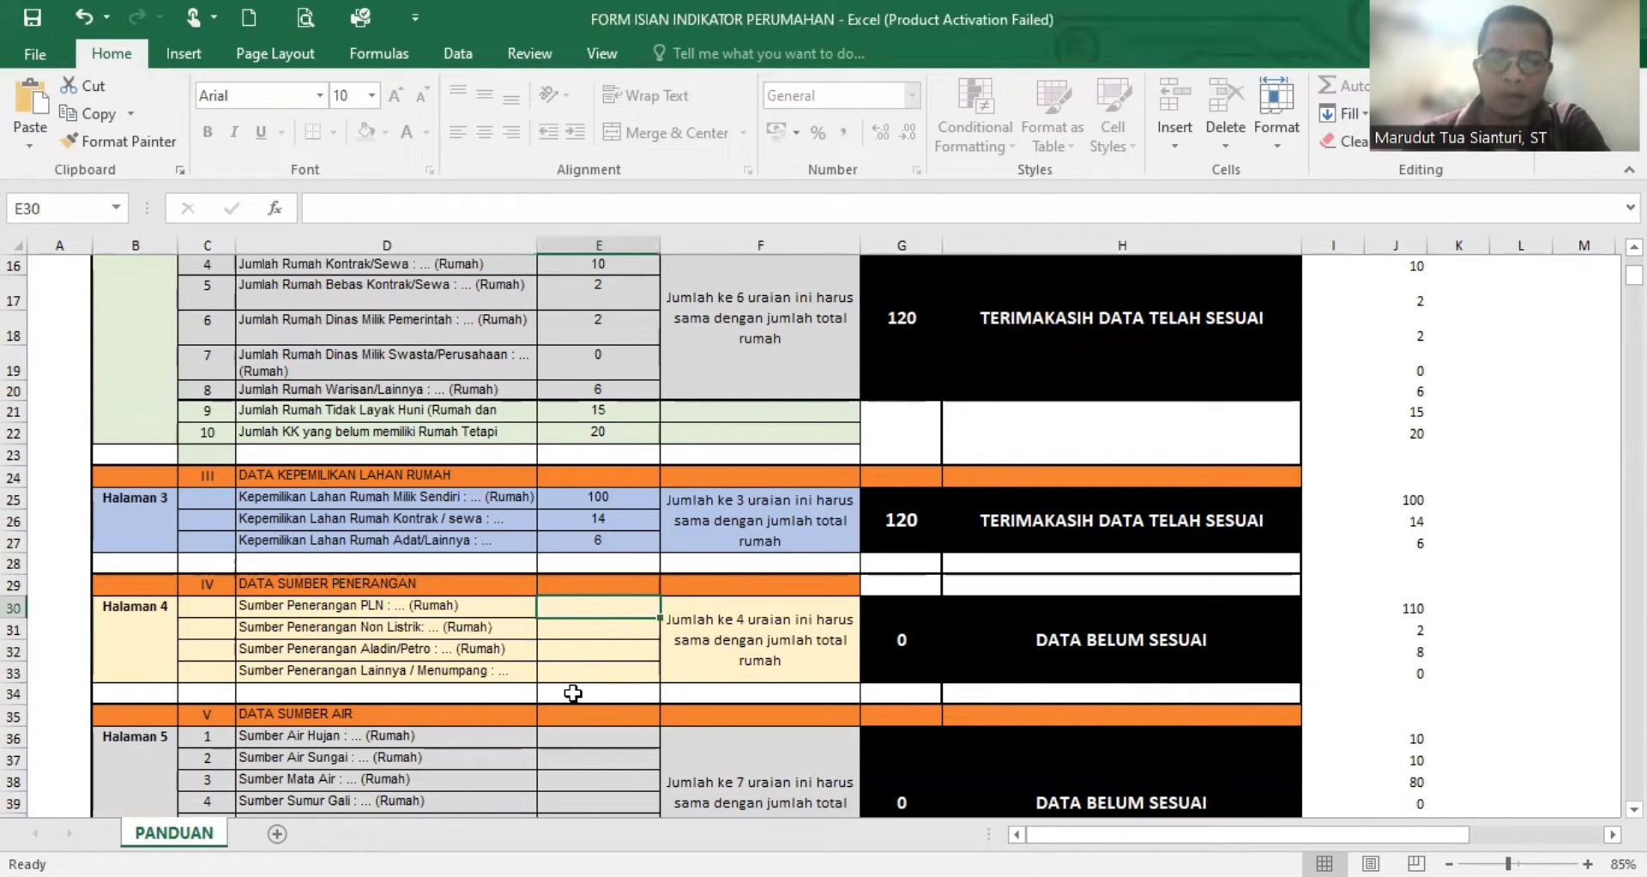
pyautogui.write('110')
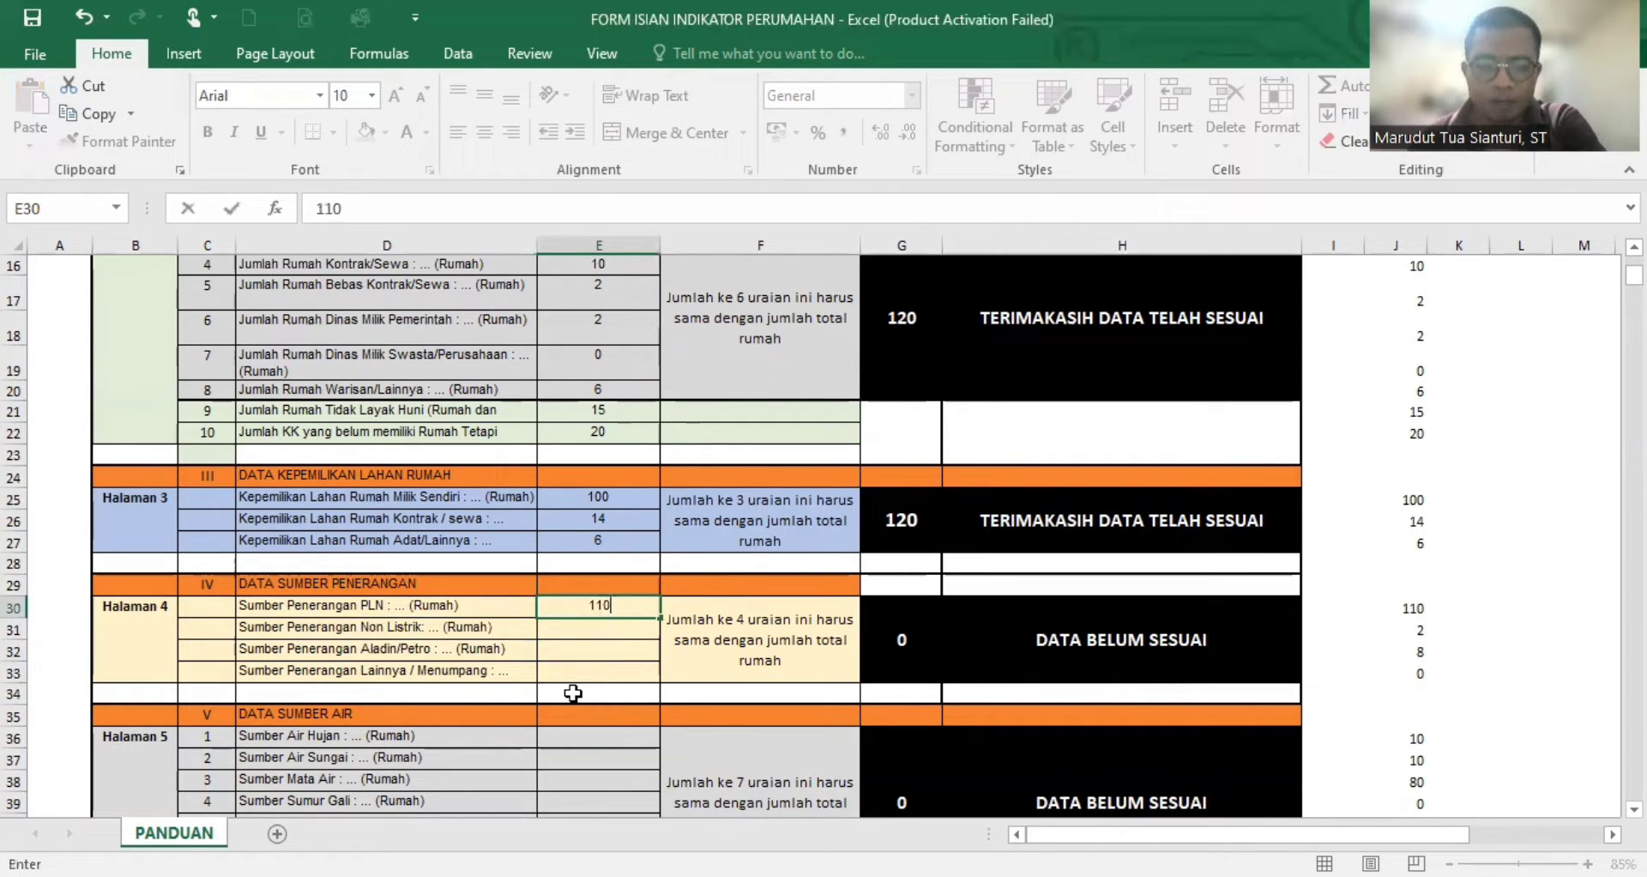
pyautogui.press('Return')
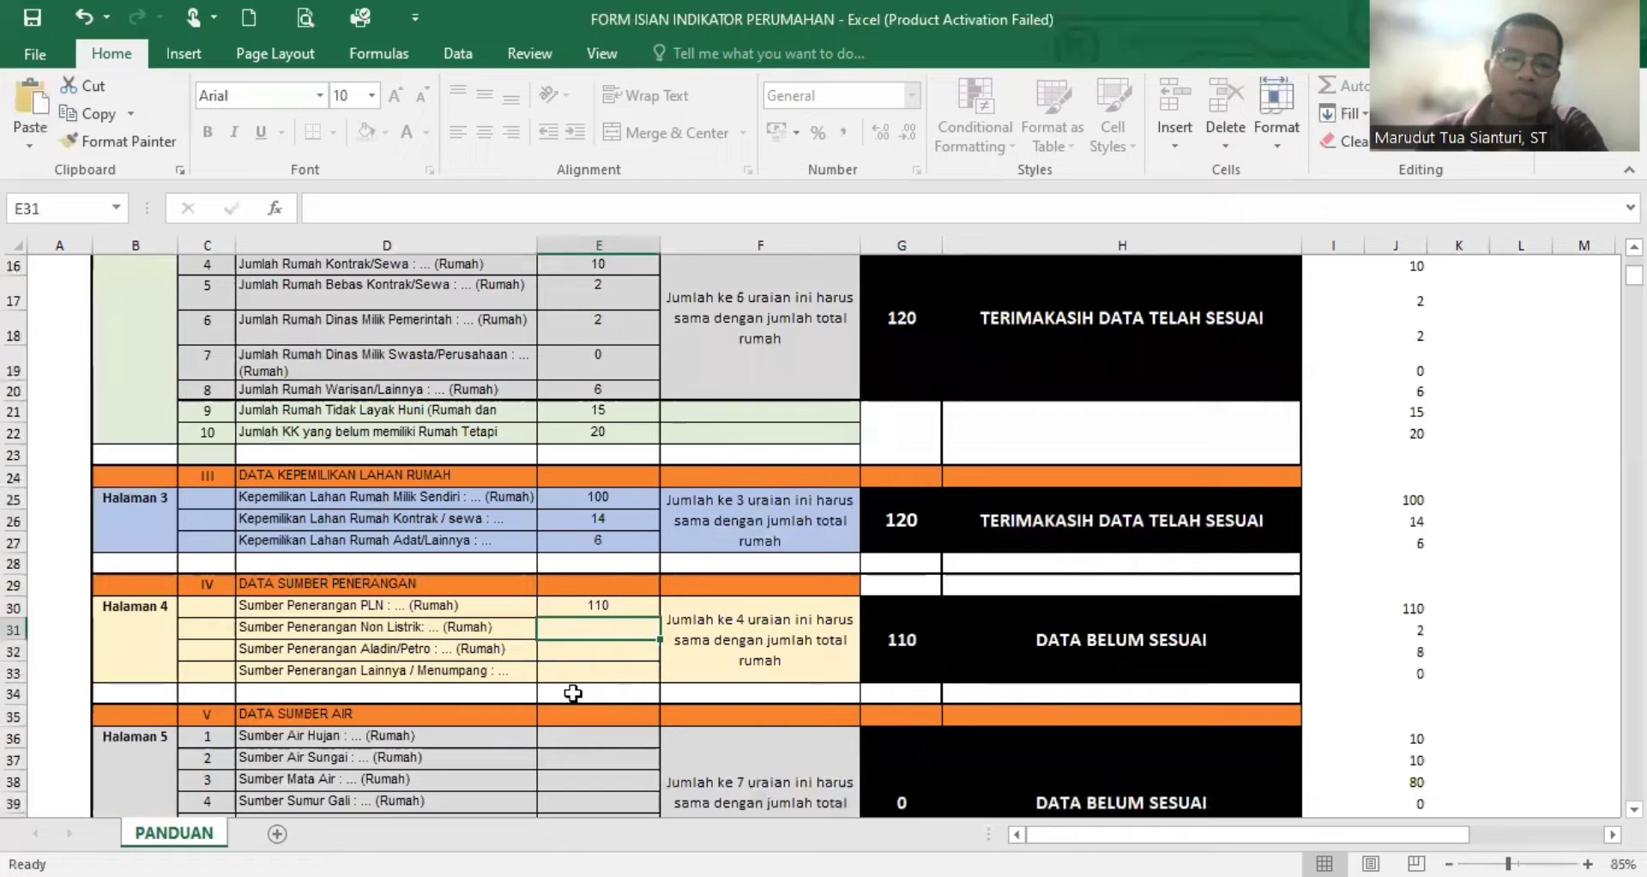
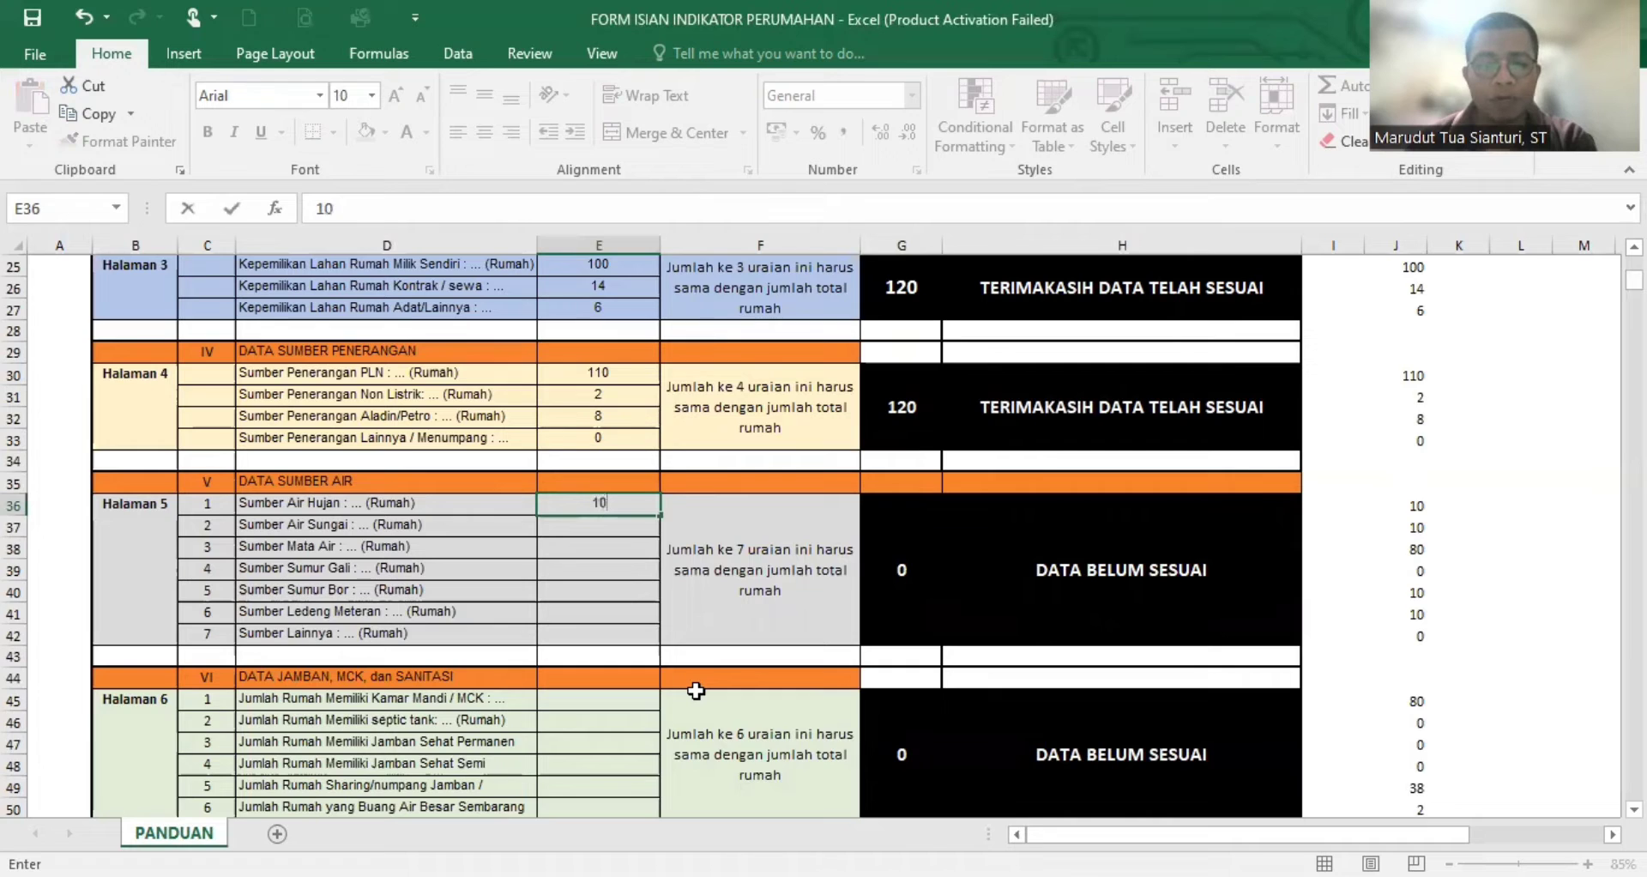
# - Enter 10 for Sumber Air Hujan, 10 for Sumber Air Sungai and 80 for Sumber Mata Air
pyautogui.press('Return')
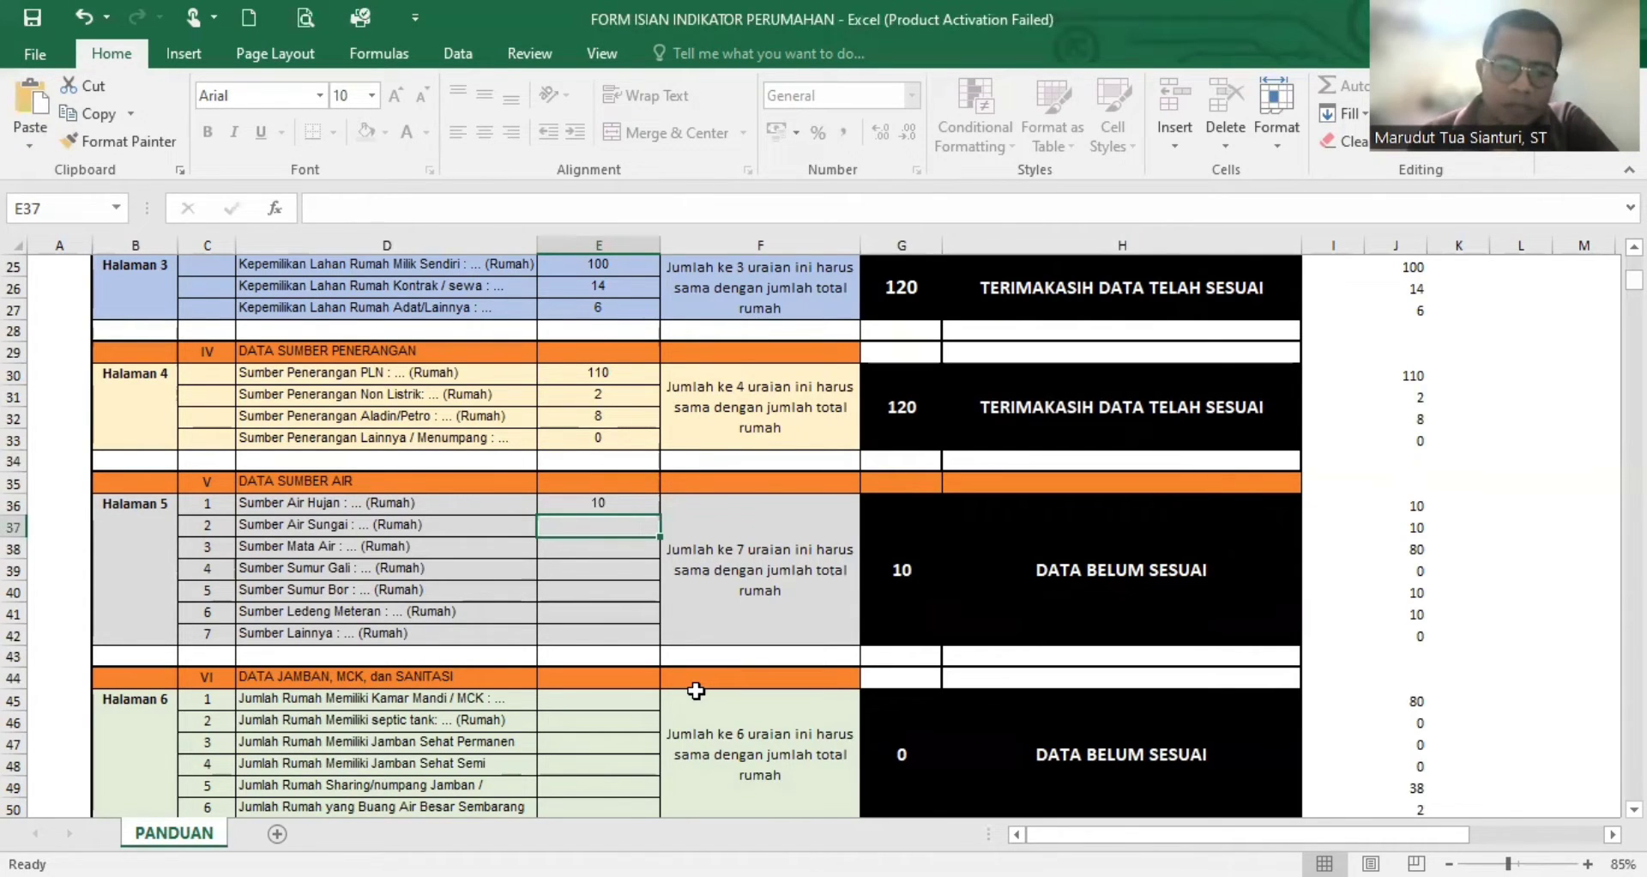
pyautogui.write('10')
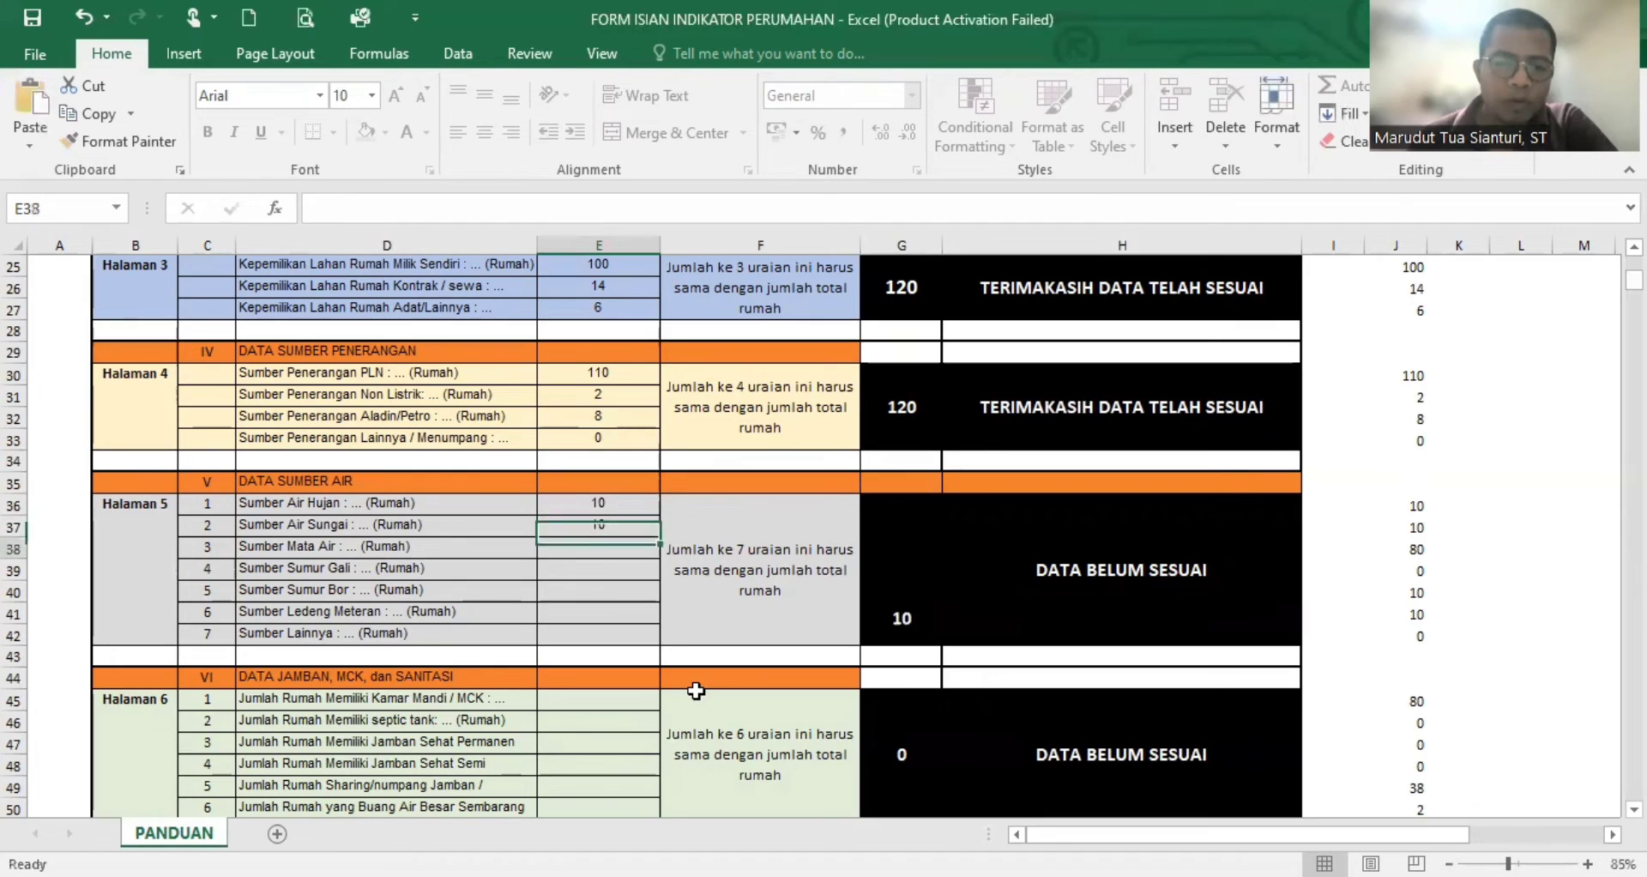
pyautogui.press('Return')
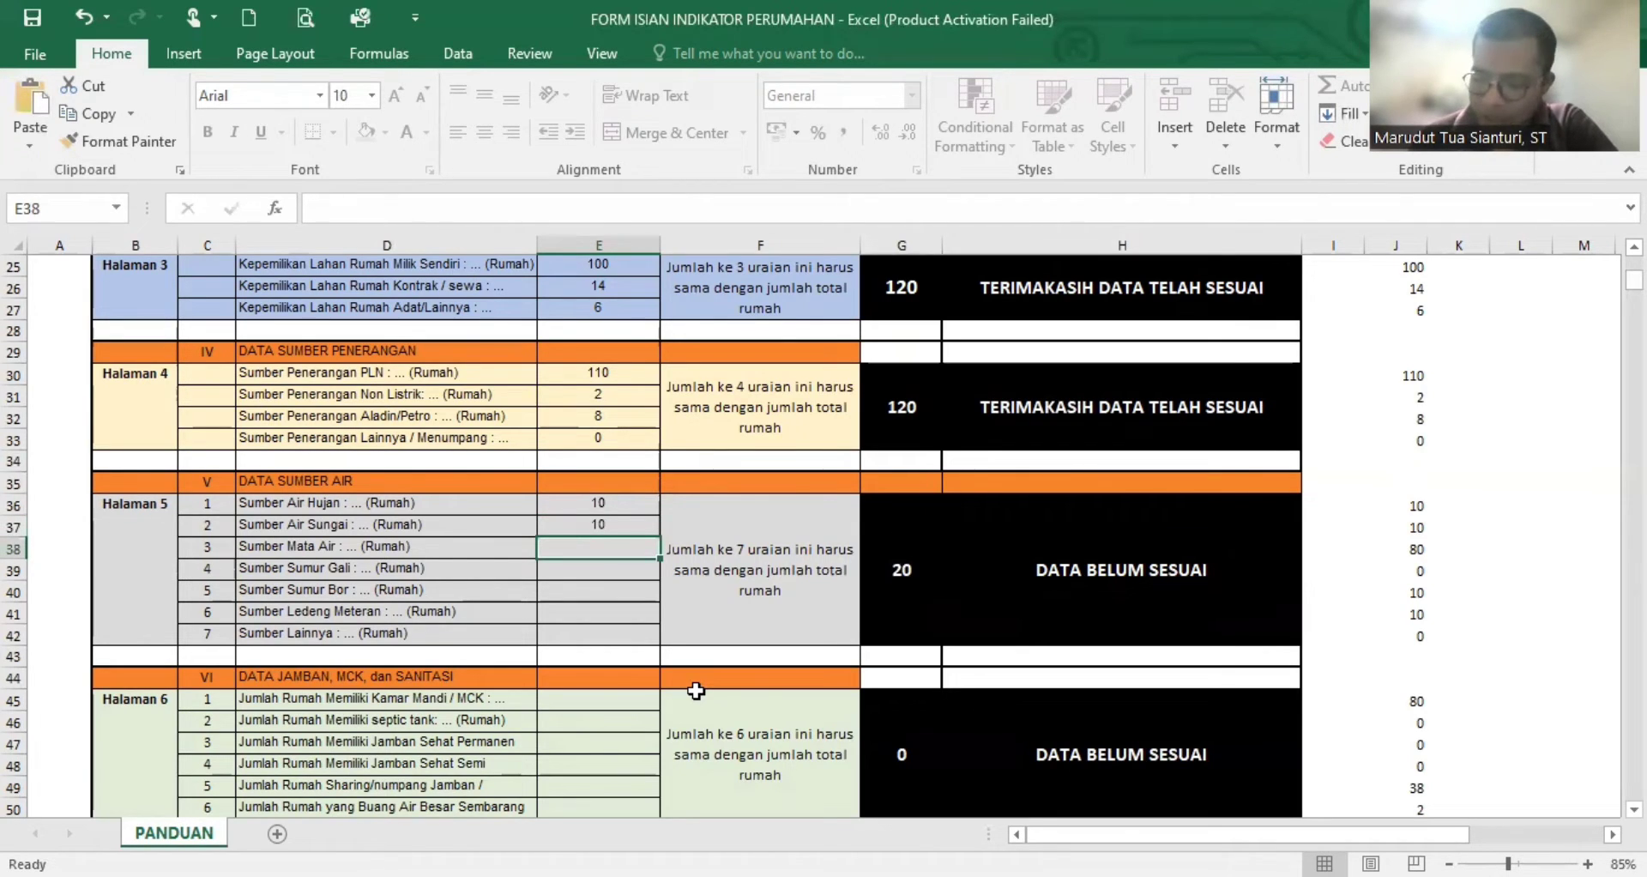
pyautogui.write('80')
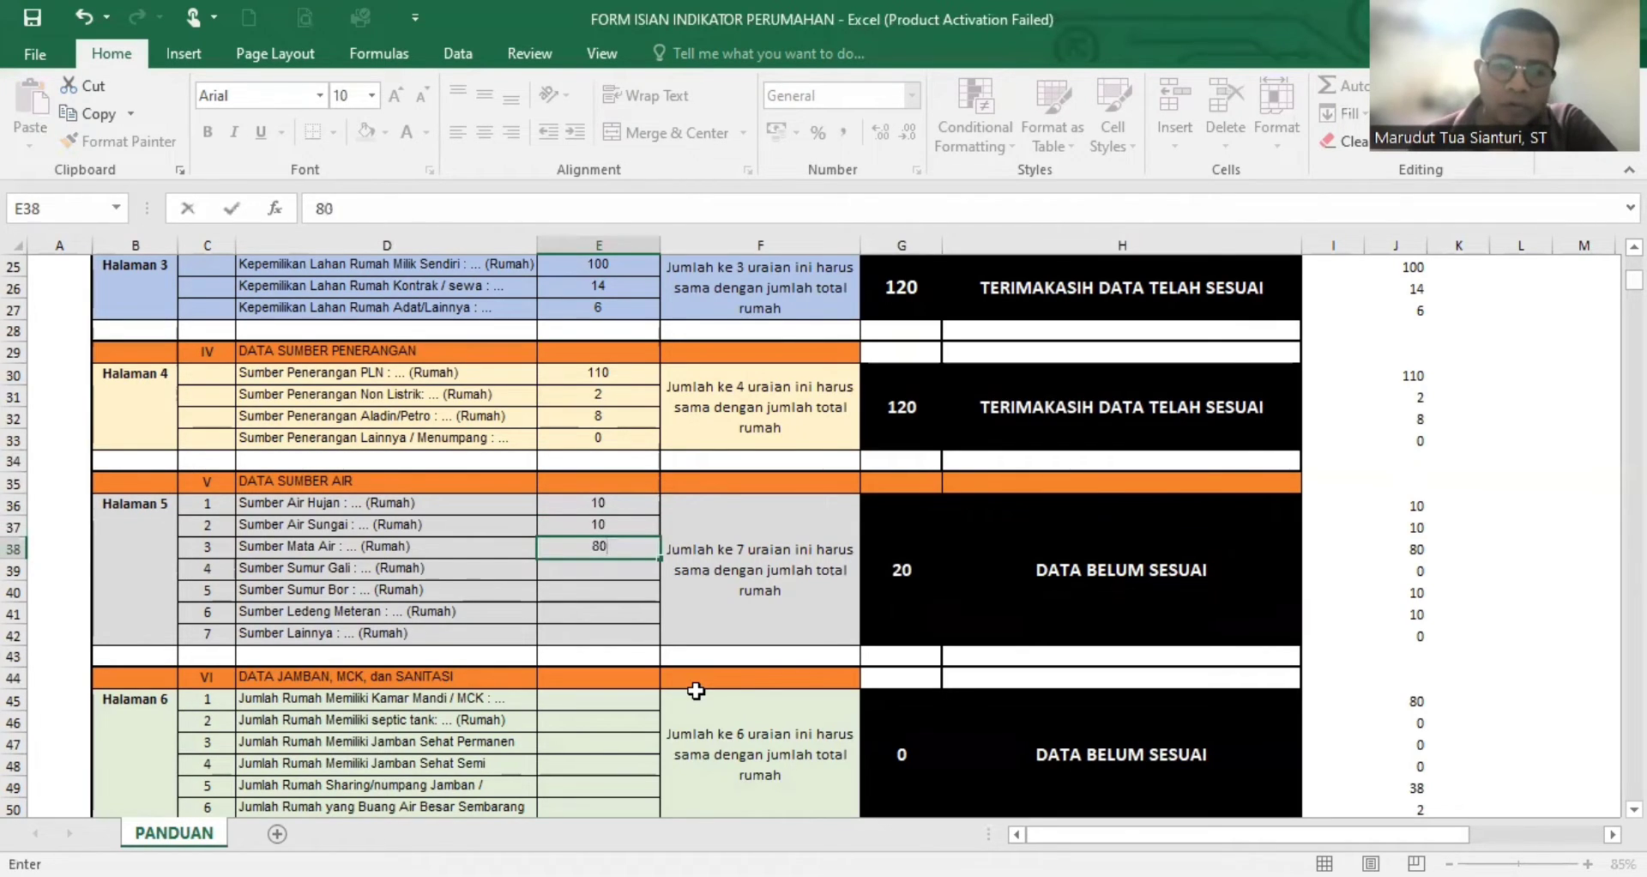
pyautogui.press('Return')
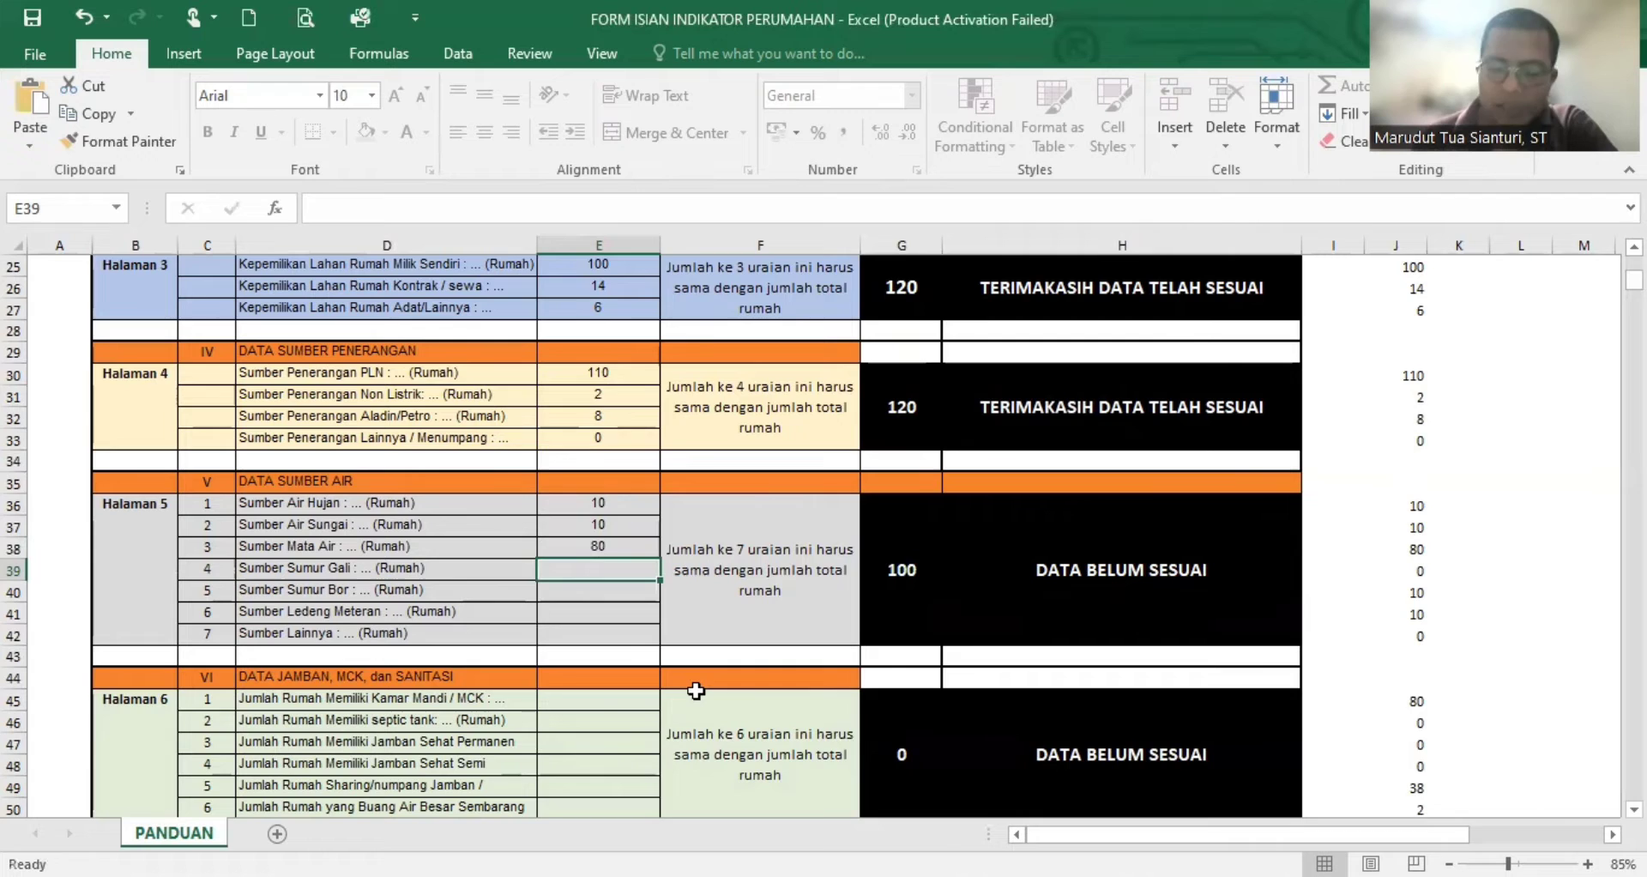
# - Enter 0 for Sumur Gali, 10 for Sumur Bor, 10 for Ledeng Meteran and 0 for Sumber Lainnya, and check the water source section's sum
pyautogui.write('0')
pyautogui.press('Return')
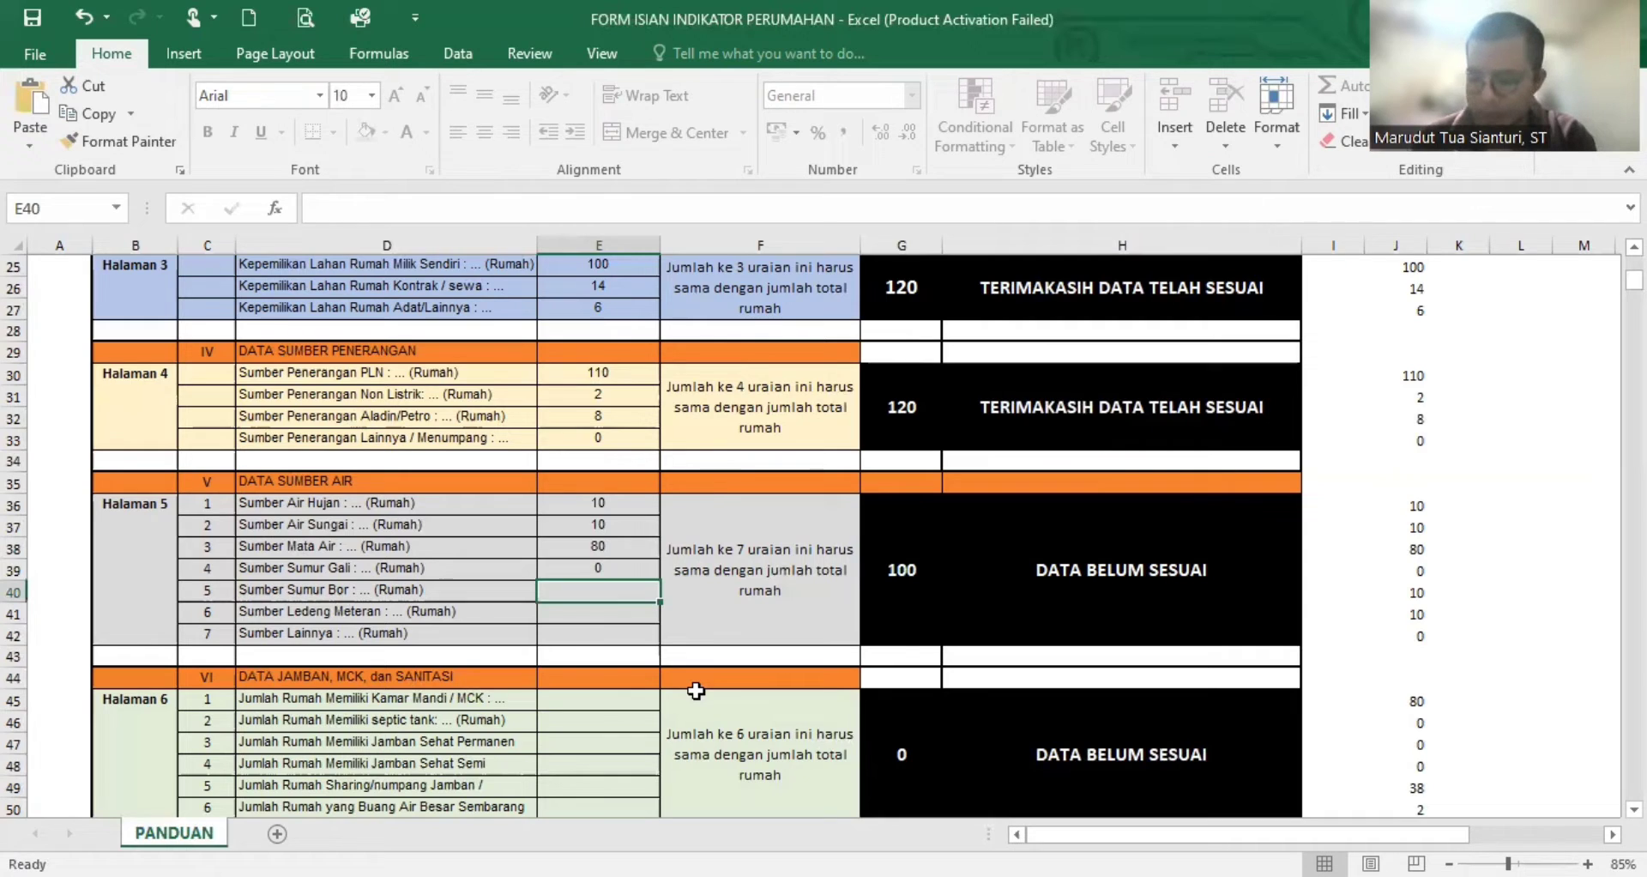
pyautogui.write('10')
pyautogui.press('Return')
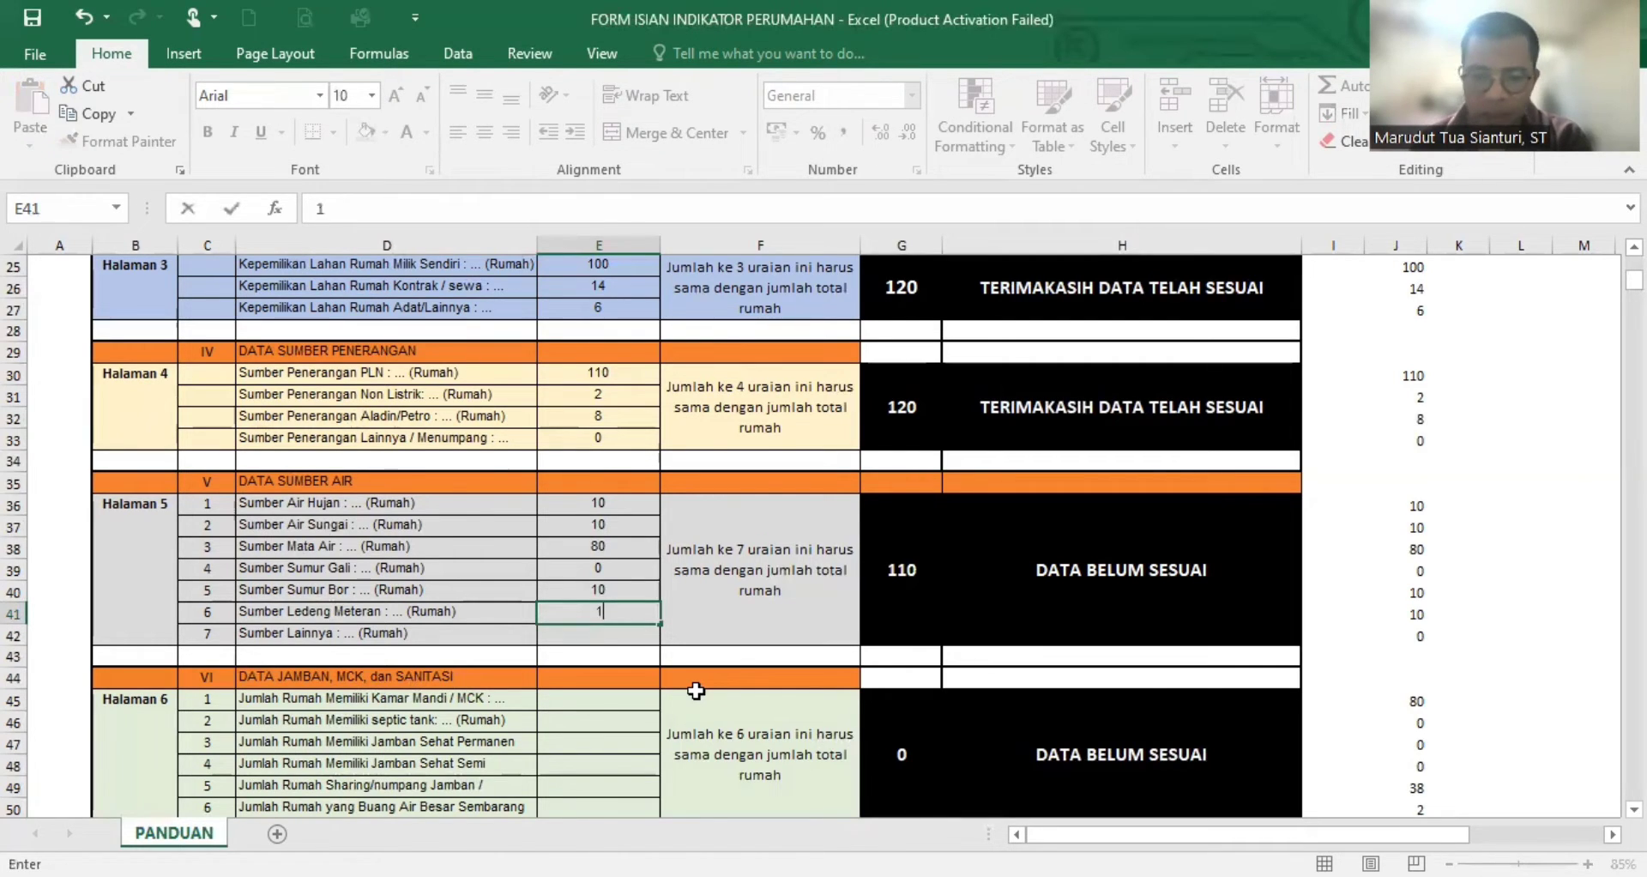
pyautogui.write('10')
pyautogui.press('Return')
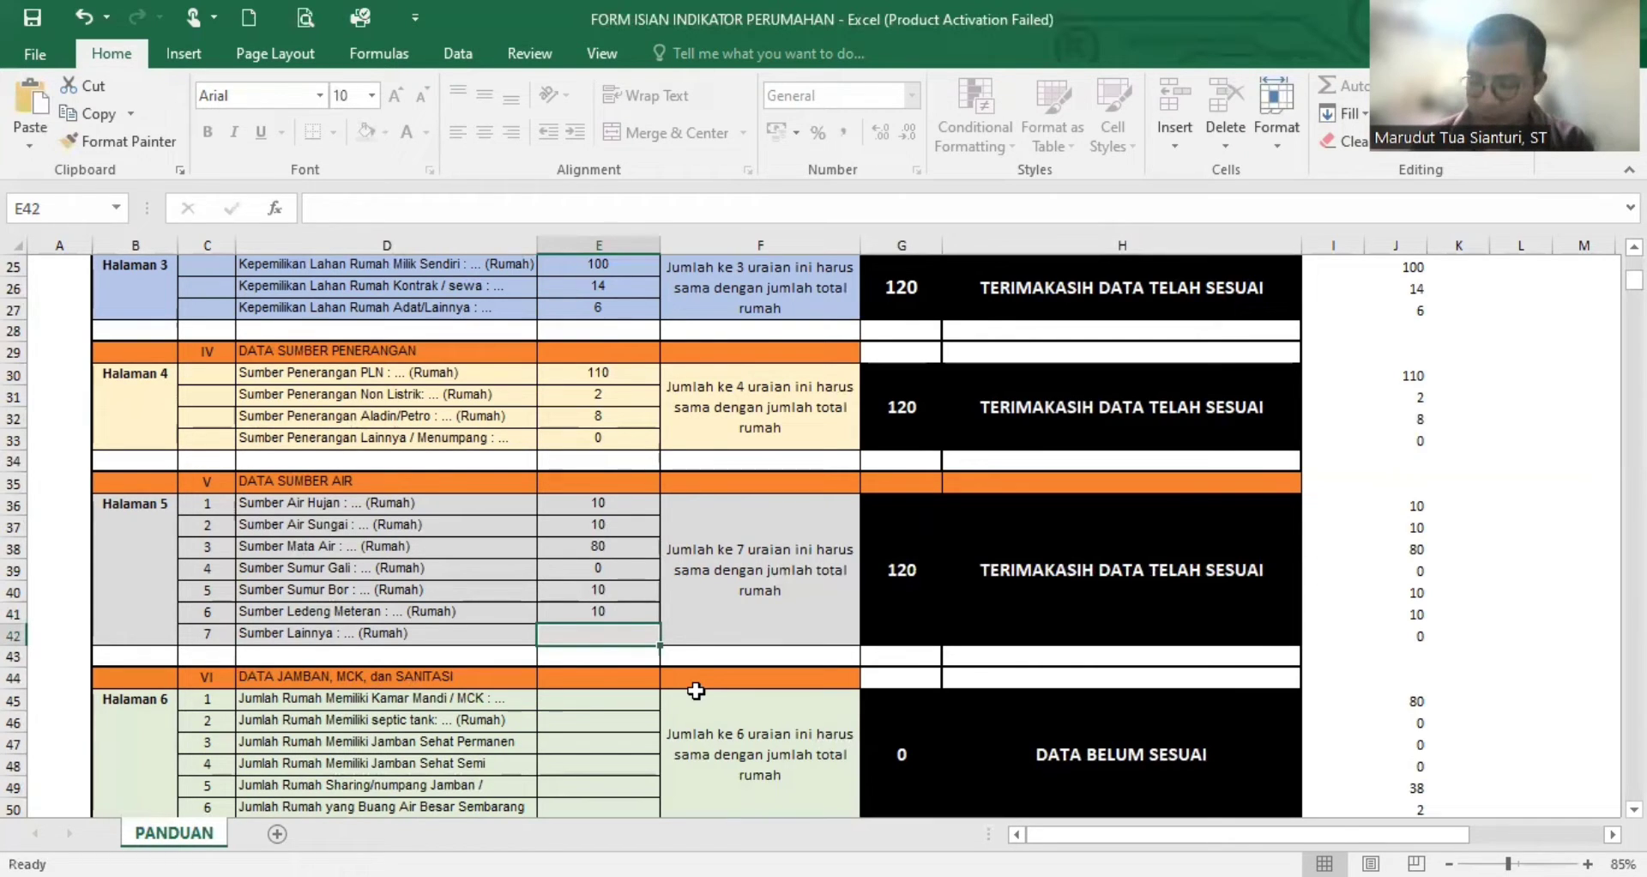
pyautogui.write('0')
pyautogui.press('Return')
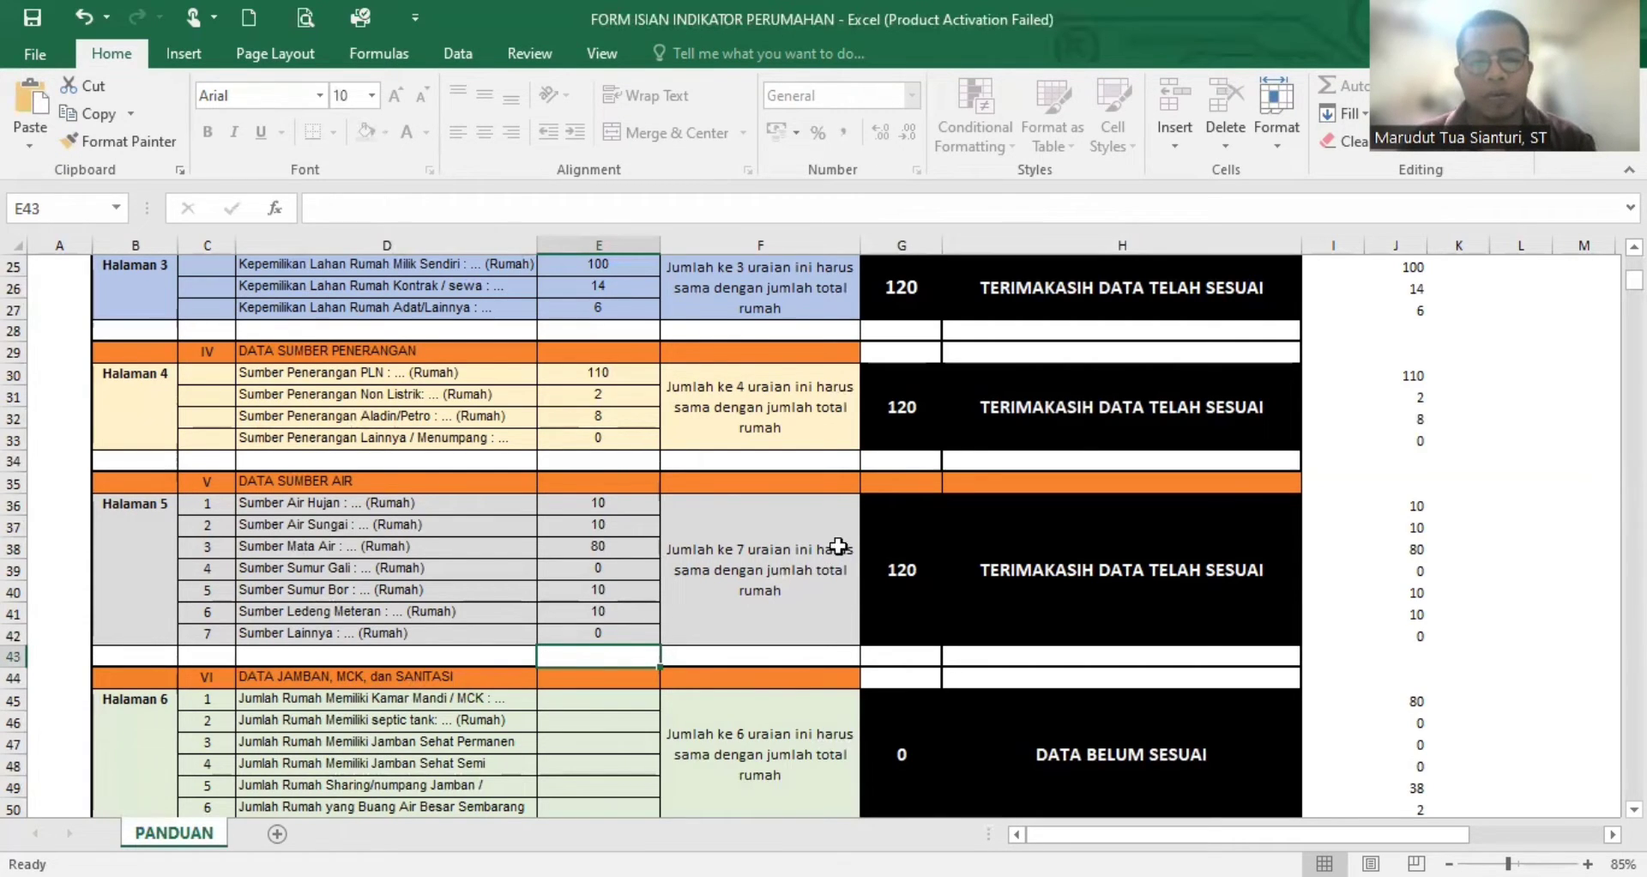
pyautogui.click(897, 558)
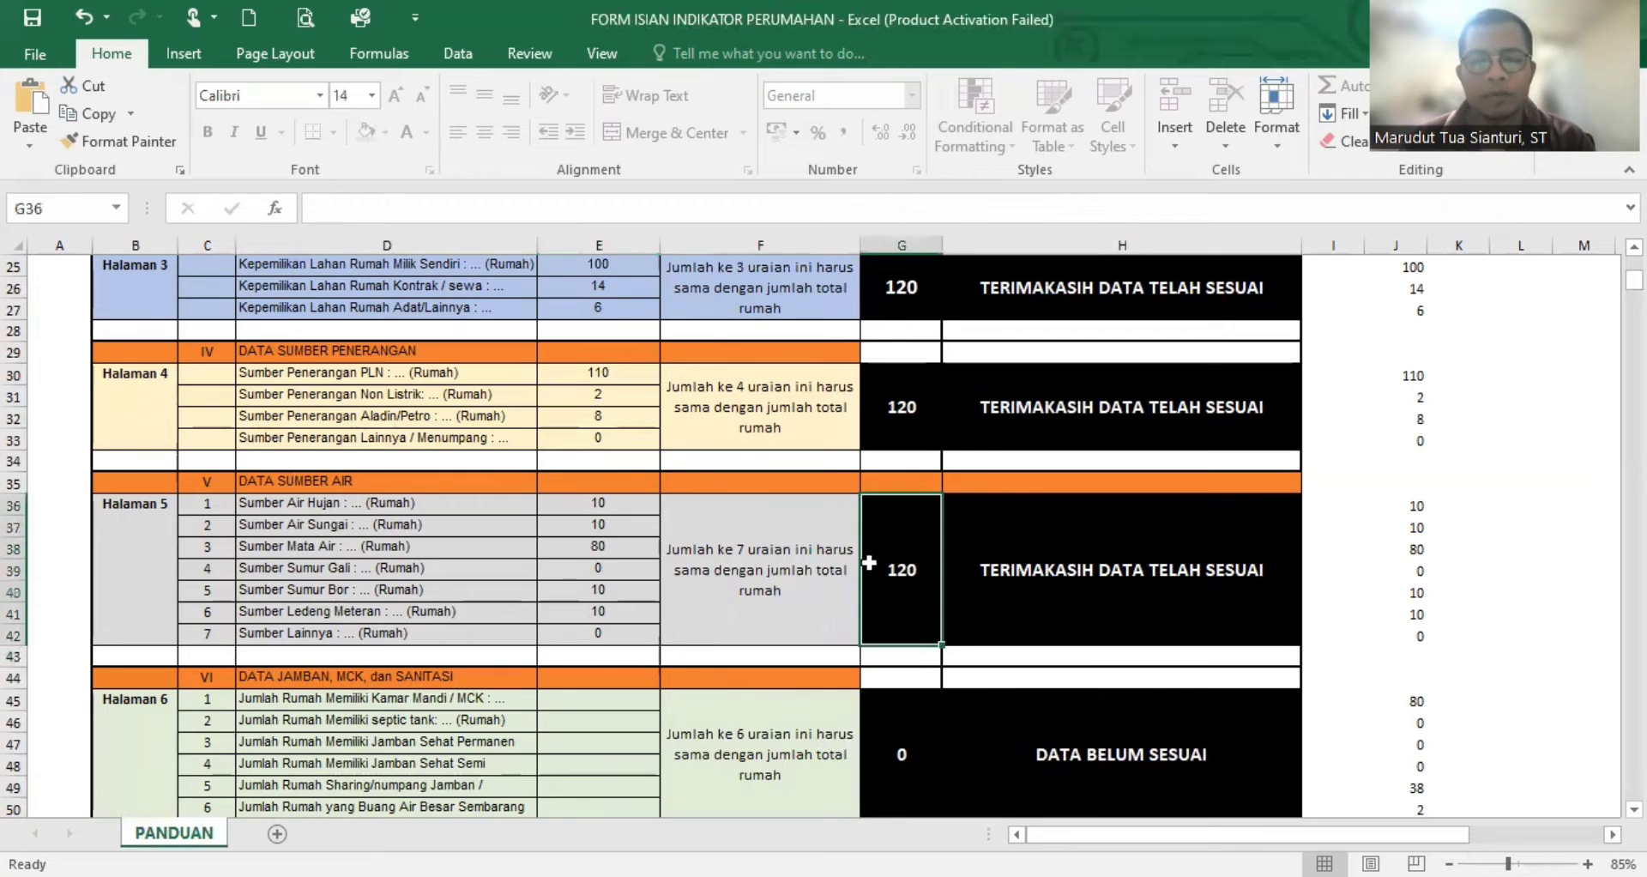
pyautogui.click(1064, 585)
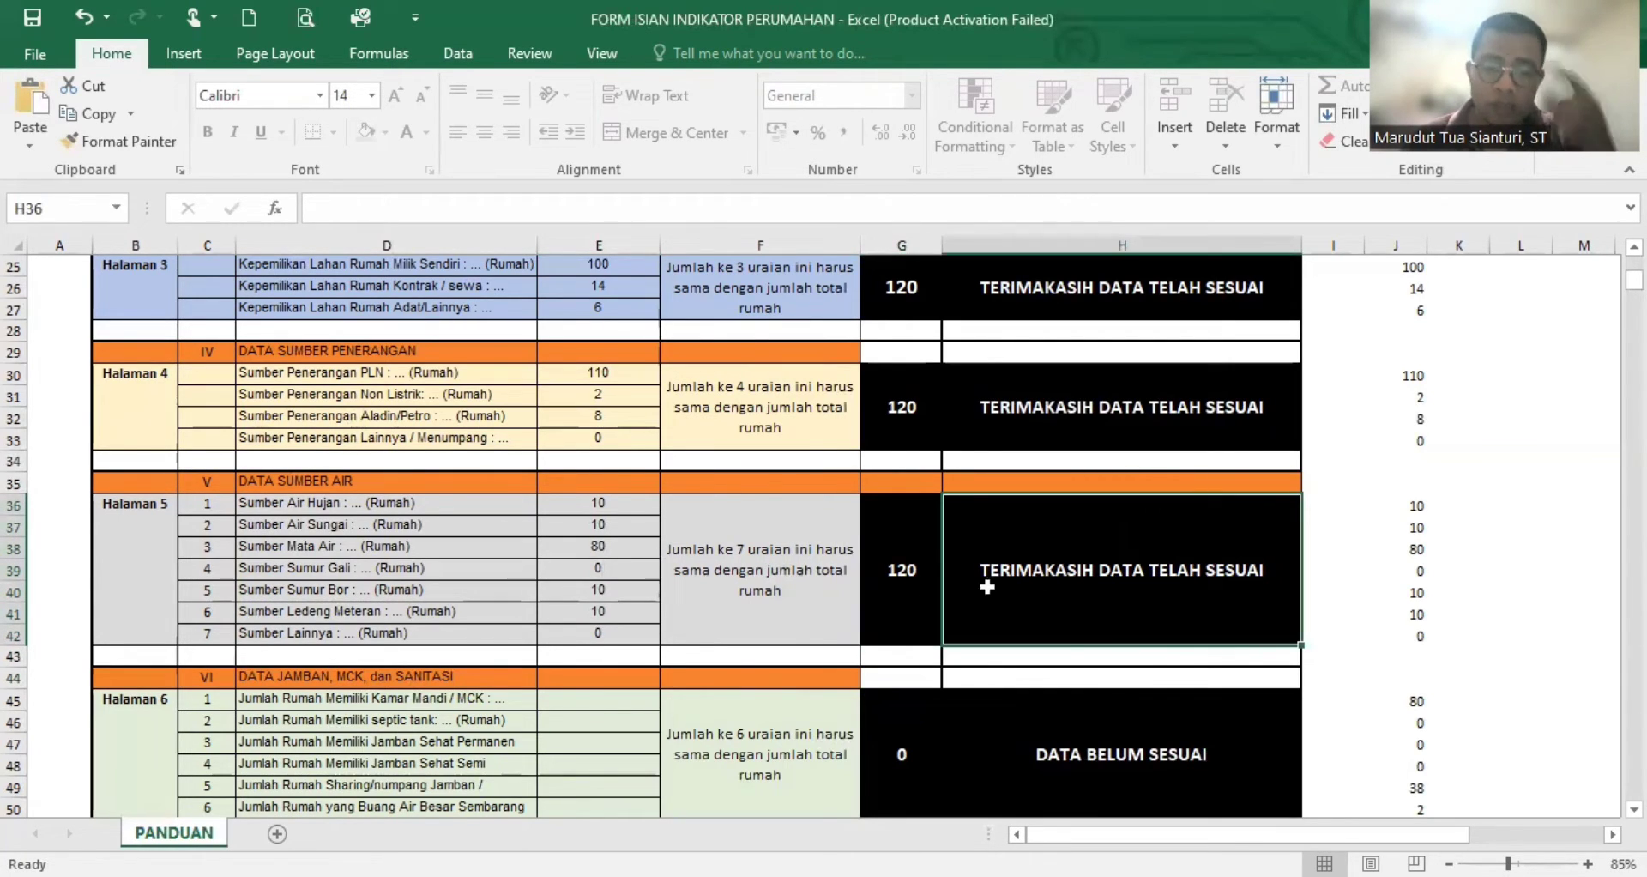
# - Enter 80 for Jumlah Rumah Memiliki Kamar Mandi / MCK in the Data Jamban, MCK, dan Sanitasi section
pyautogui.scroll(-2, 831, 610)
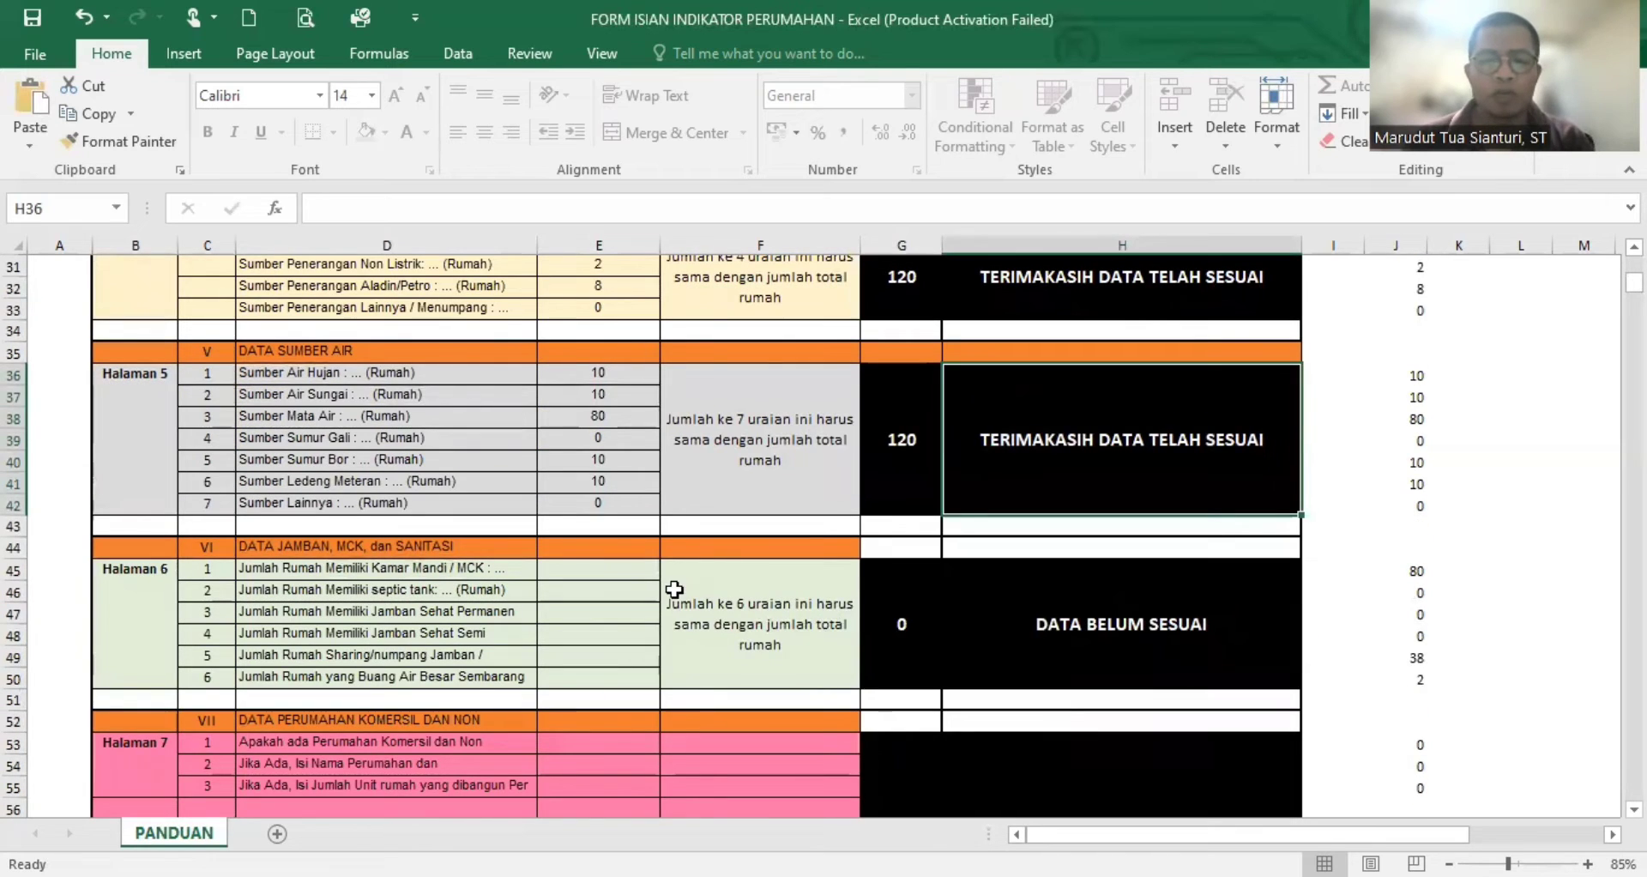
pyautogui.click(652, 570)
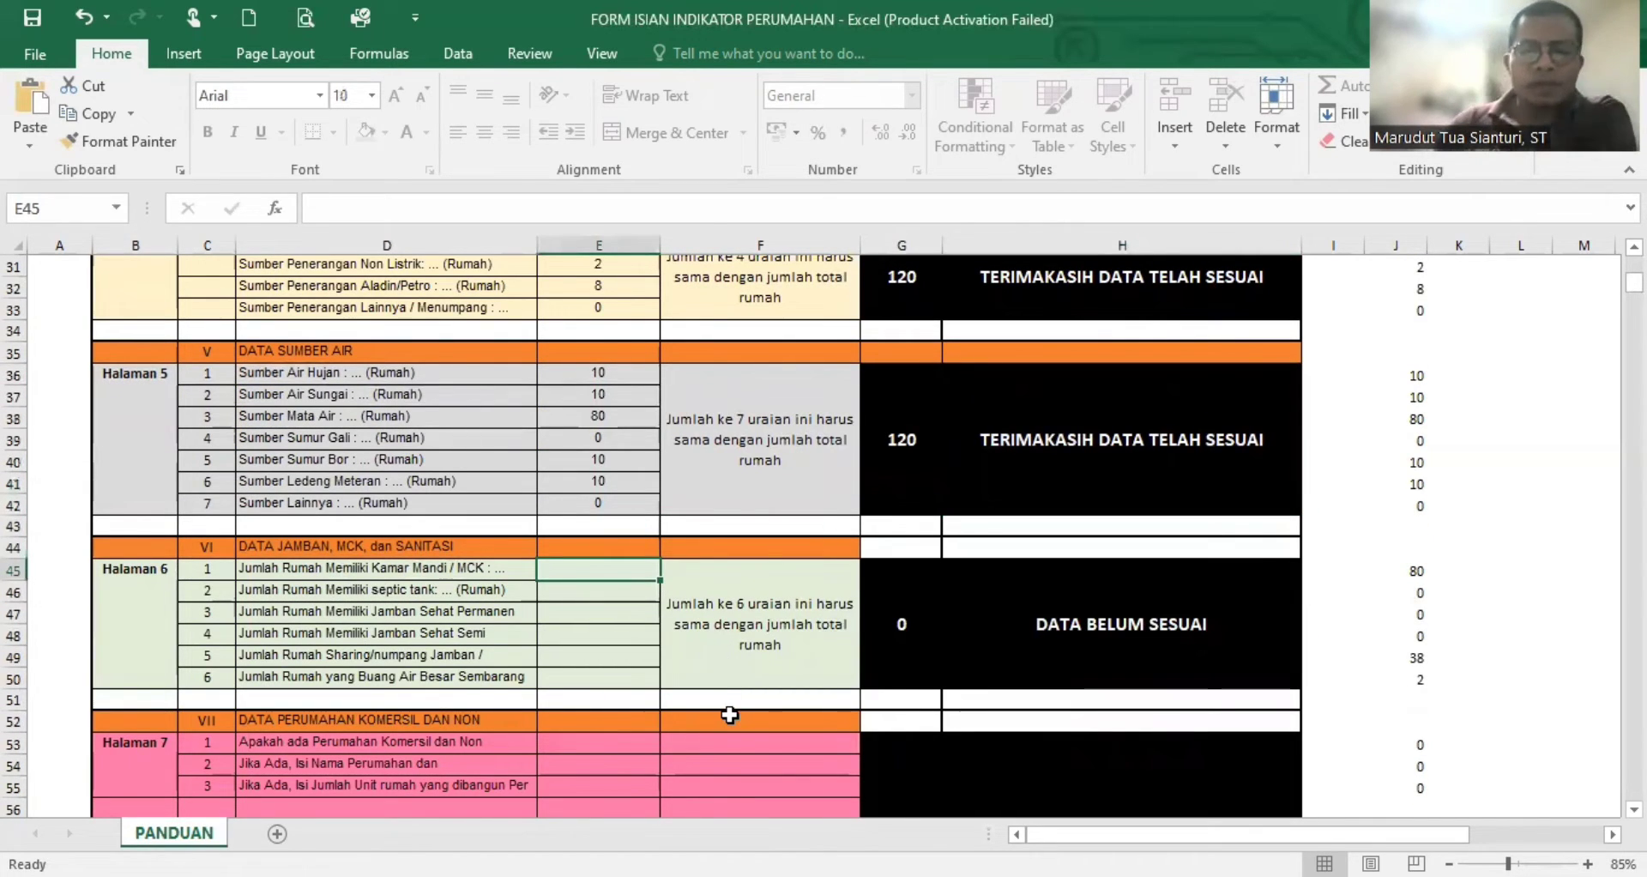
pyautogui.click(616, 591)
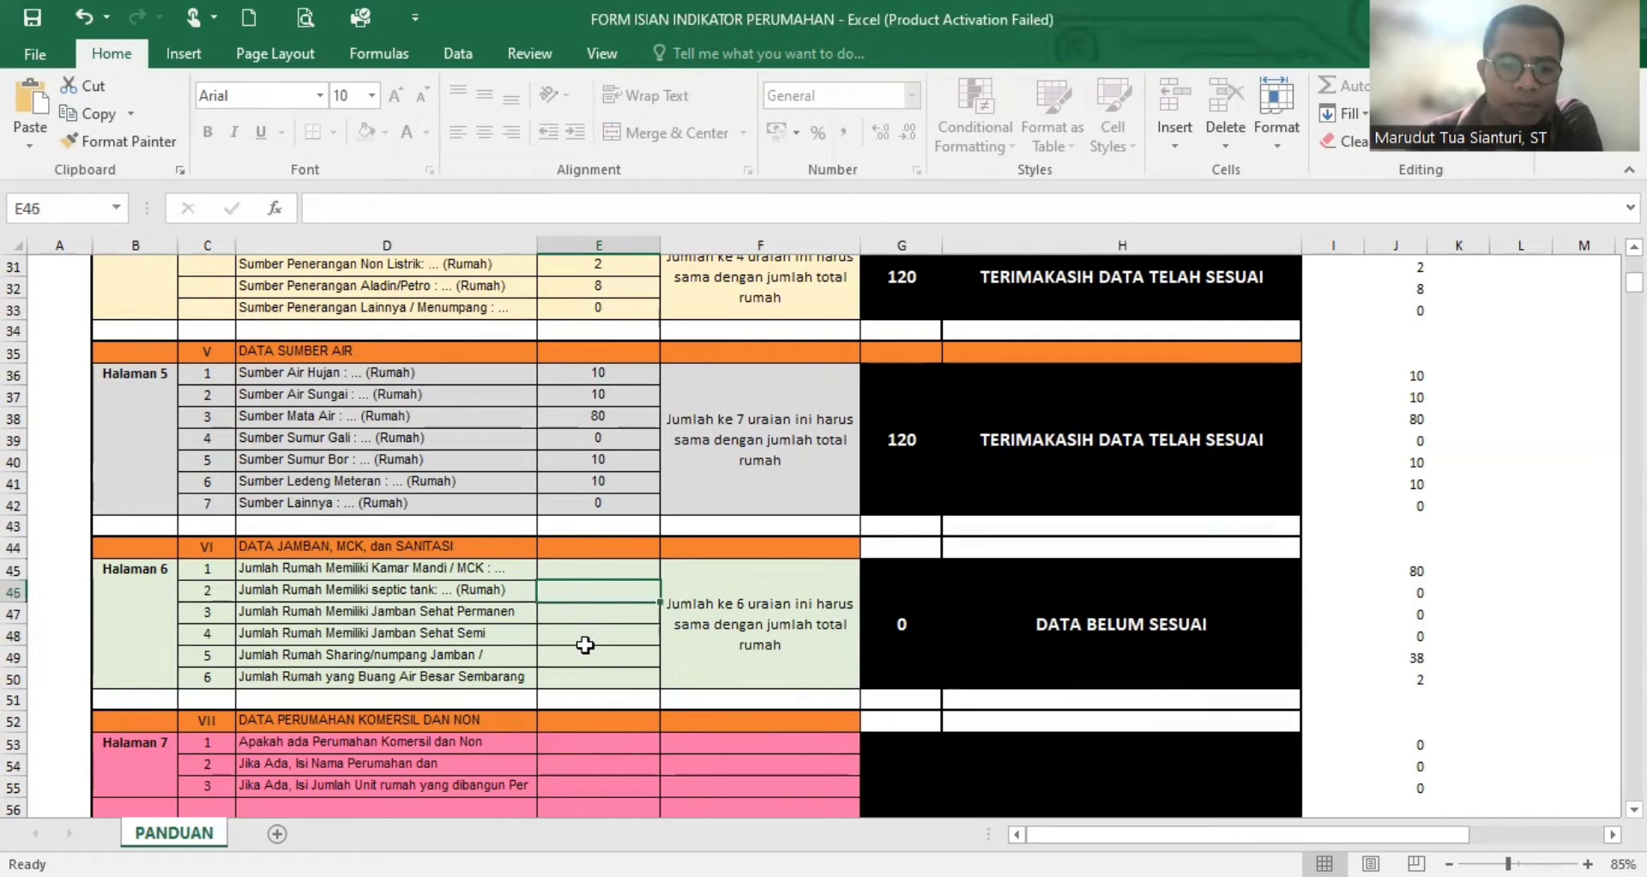
pyautogui.click(609, 571)
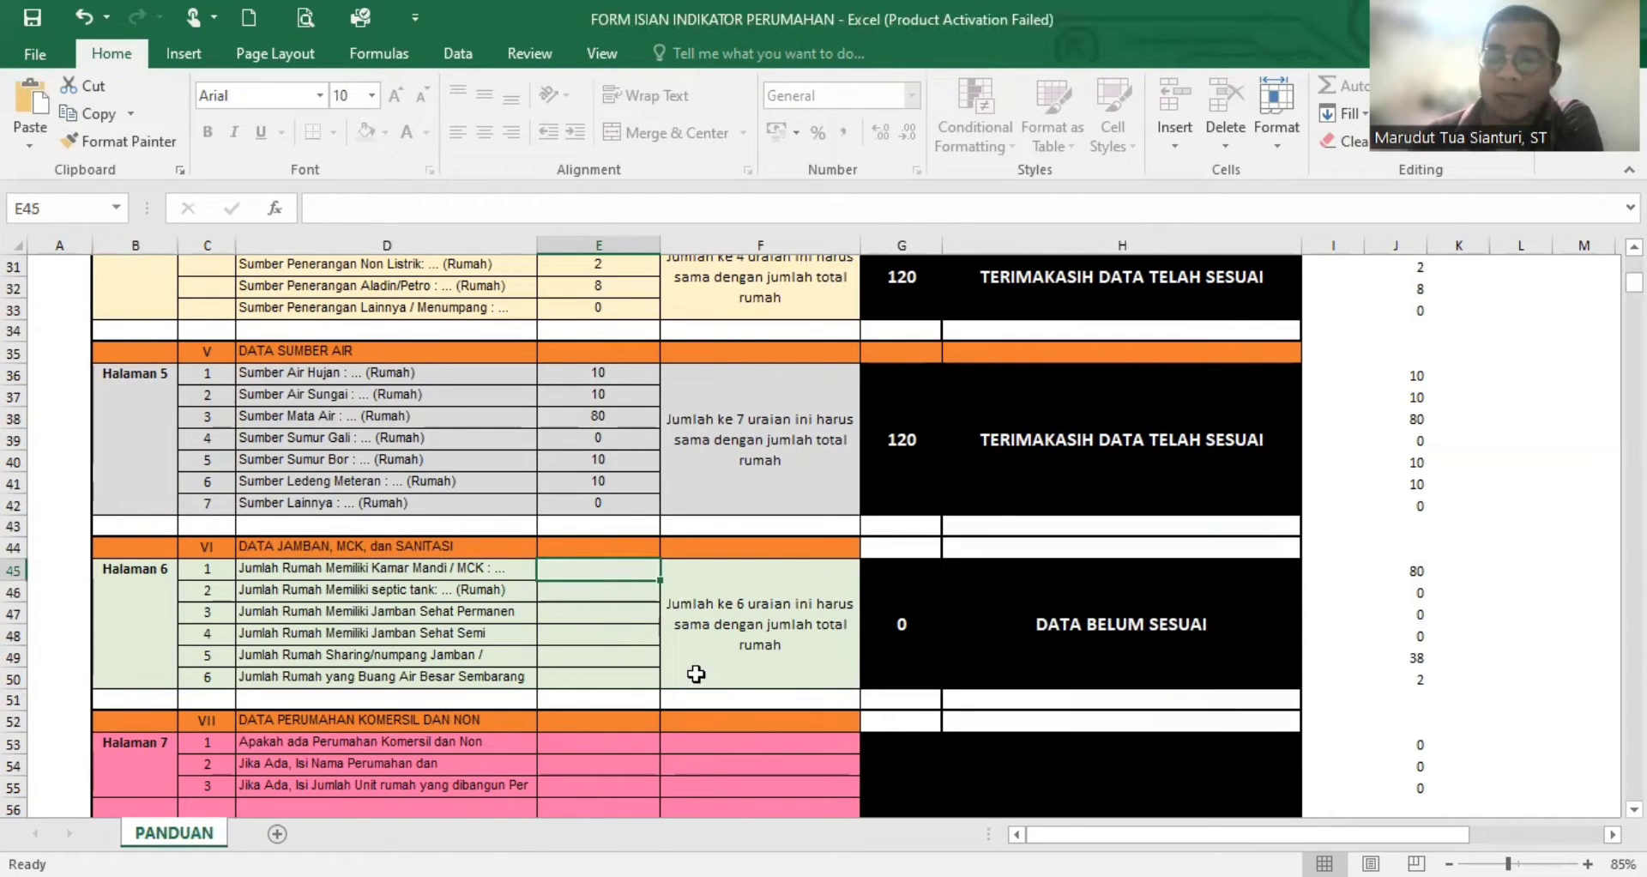
pyautogui.click(633, 594)
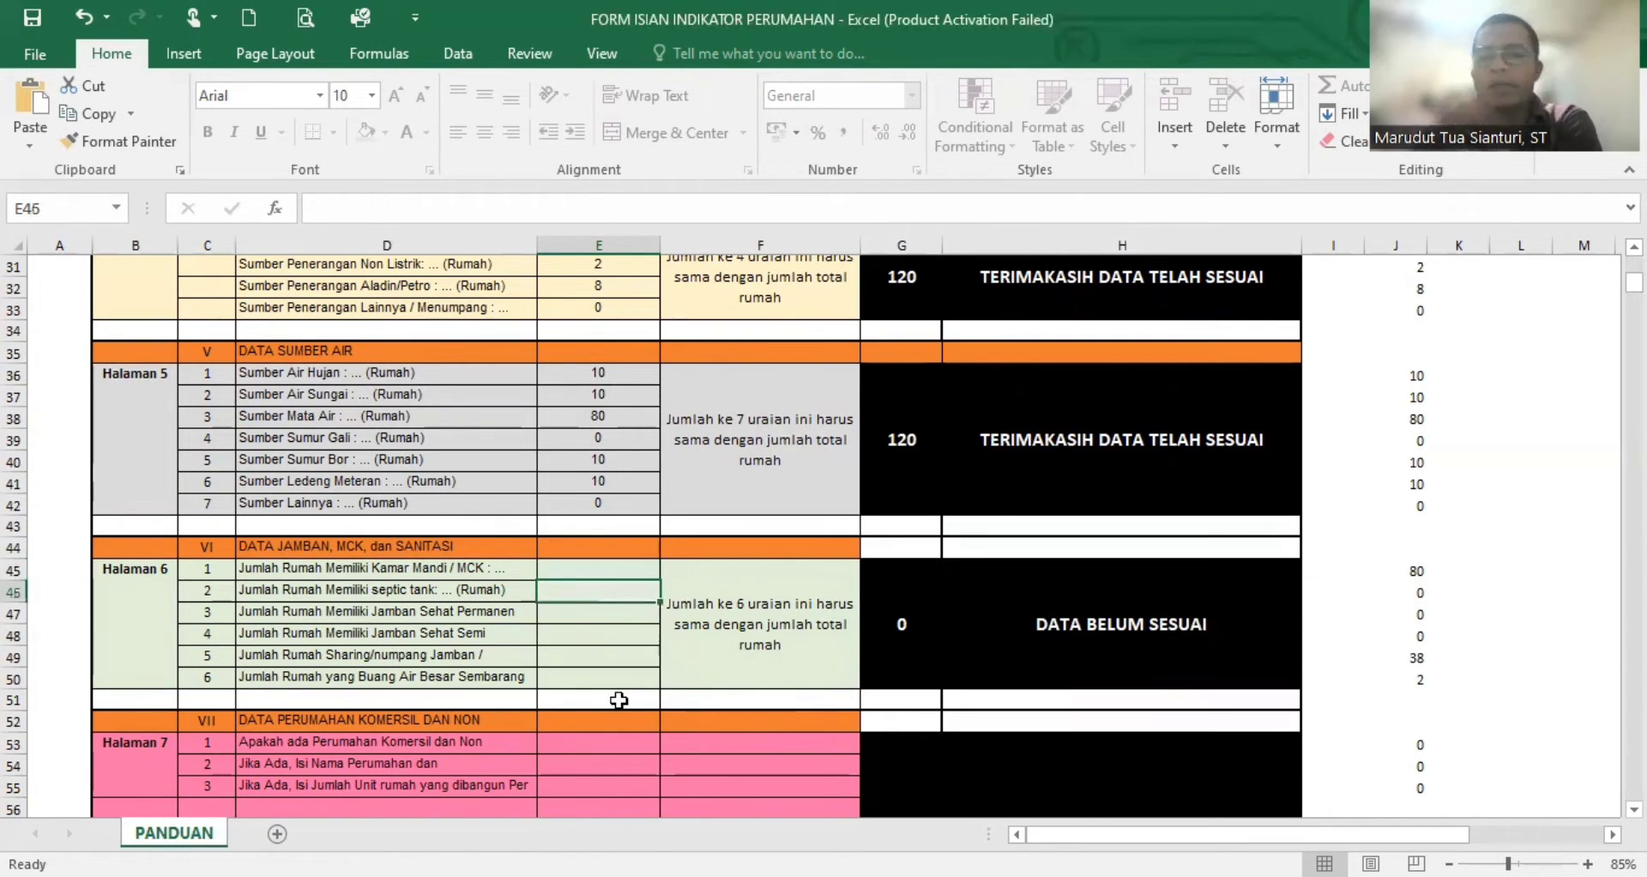
pyautogui.click(639, 566)
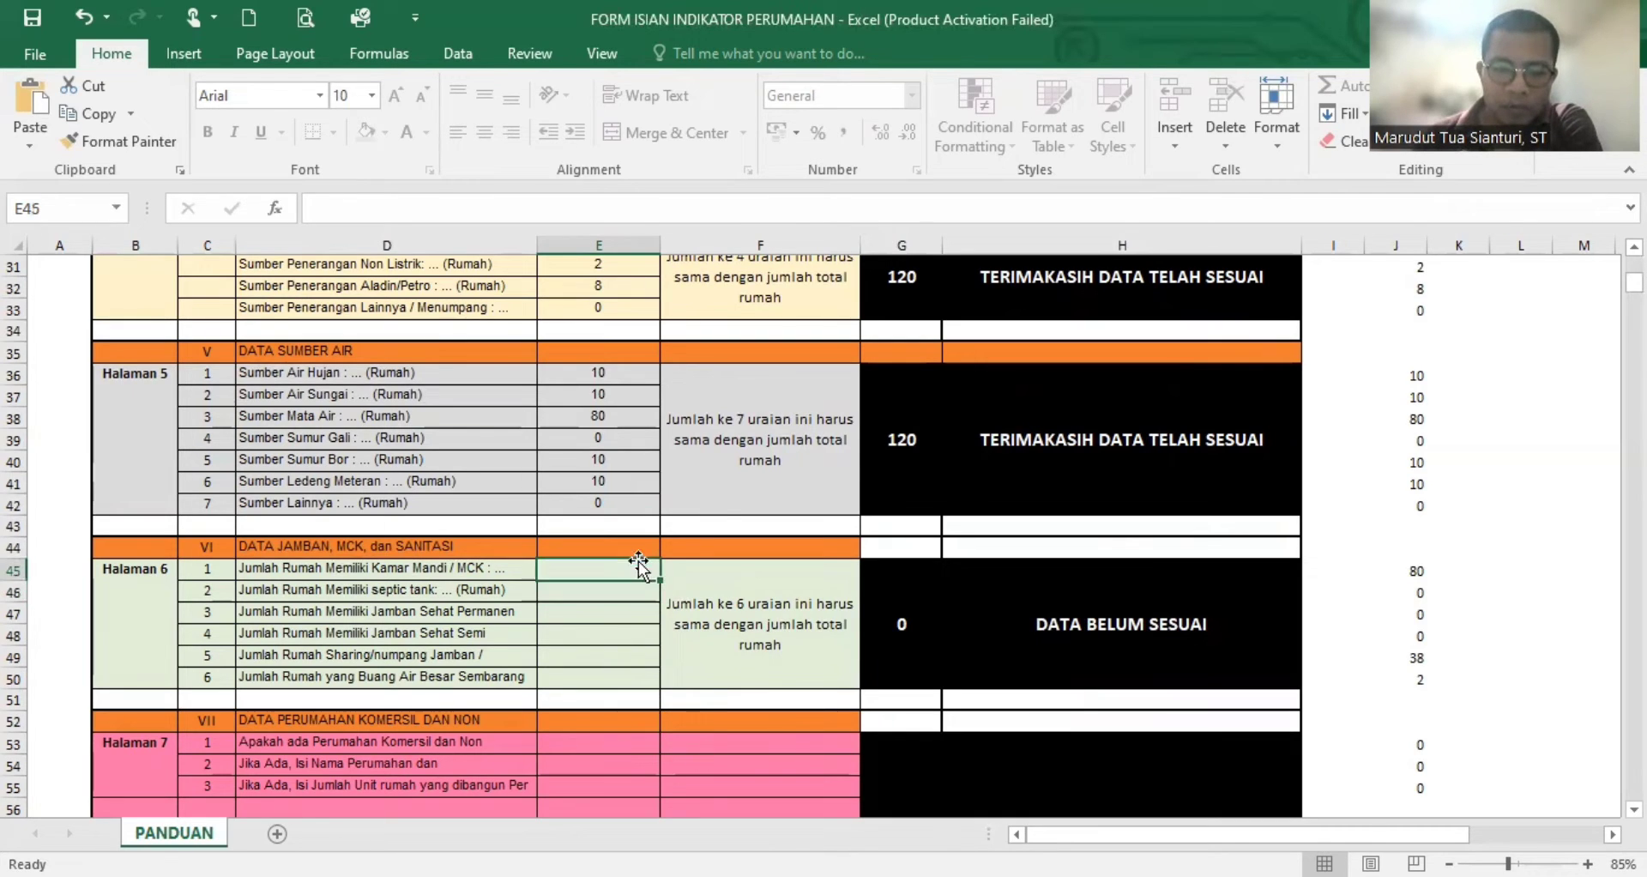
pyautogui.write('80')
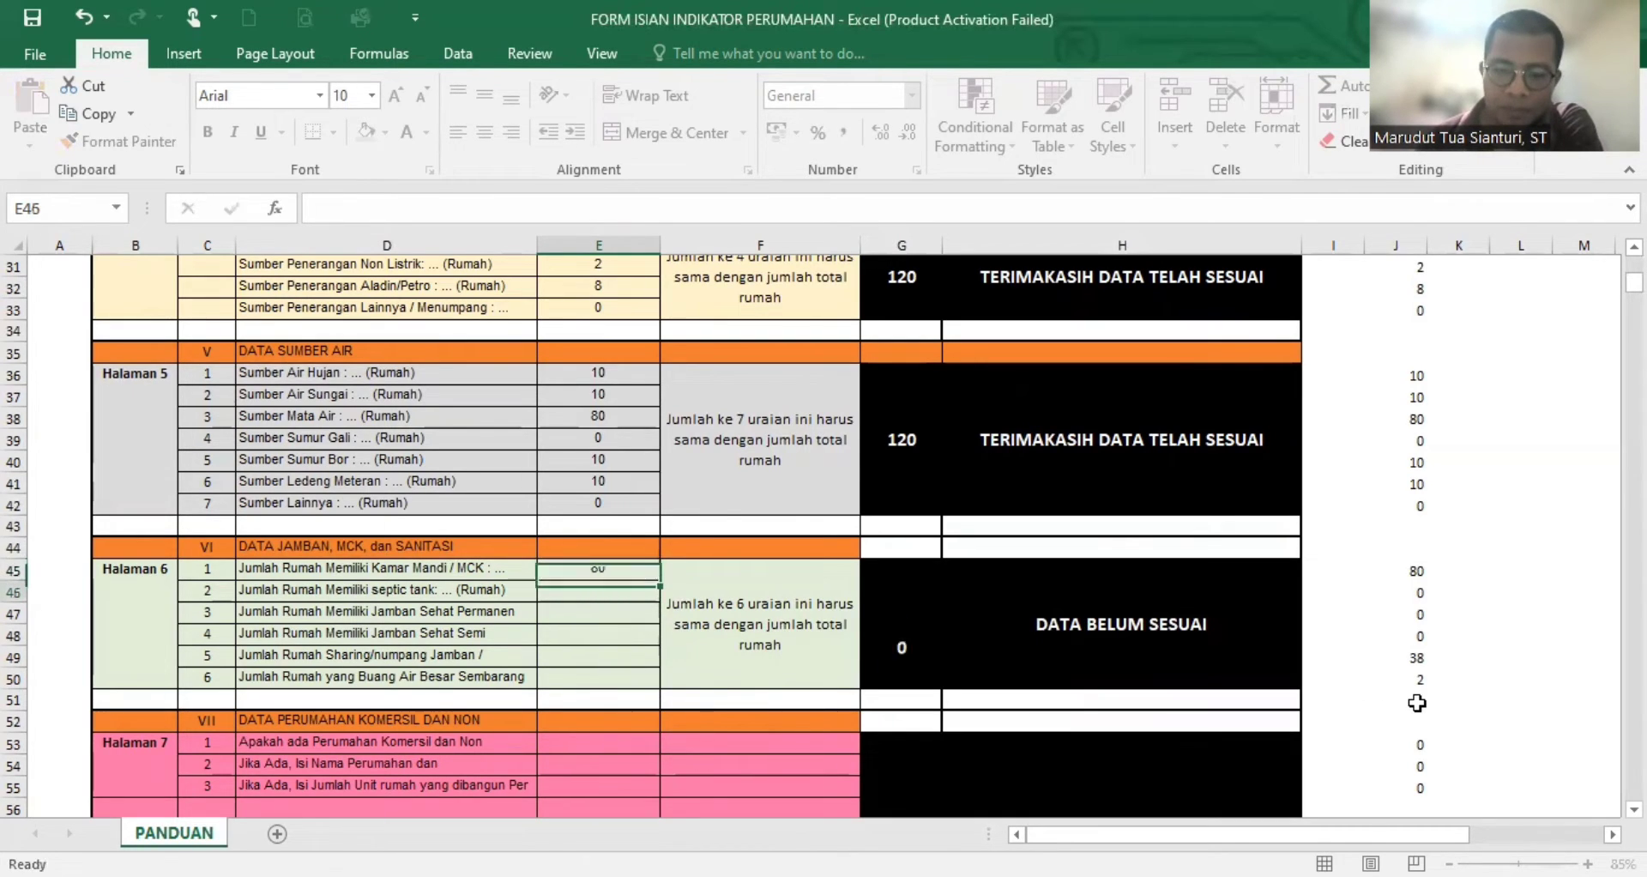
pyautogui.press('Return')
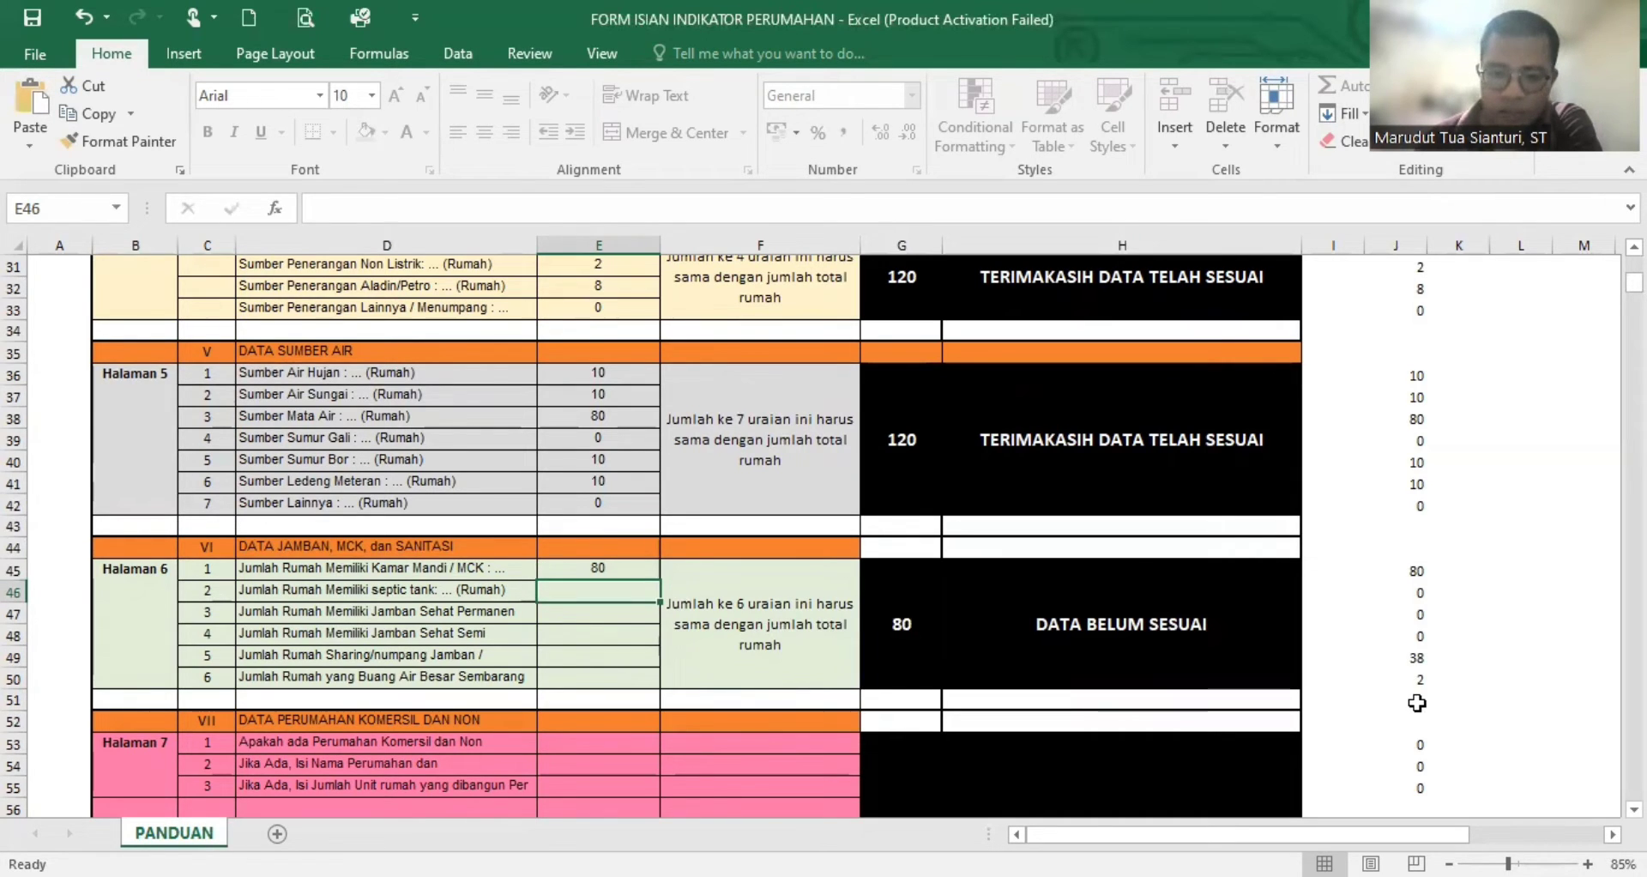
# - Enter 0 for each of the septic tank, Jamban Sehat Permanen and Jamban Sehat Semi house counts
pyautogui.write('0')
pyautogui.press('Return')
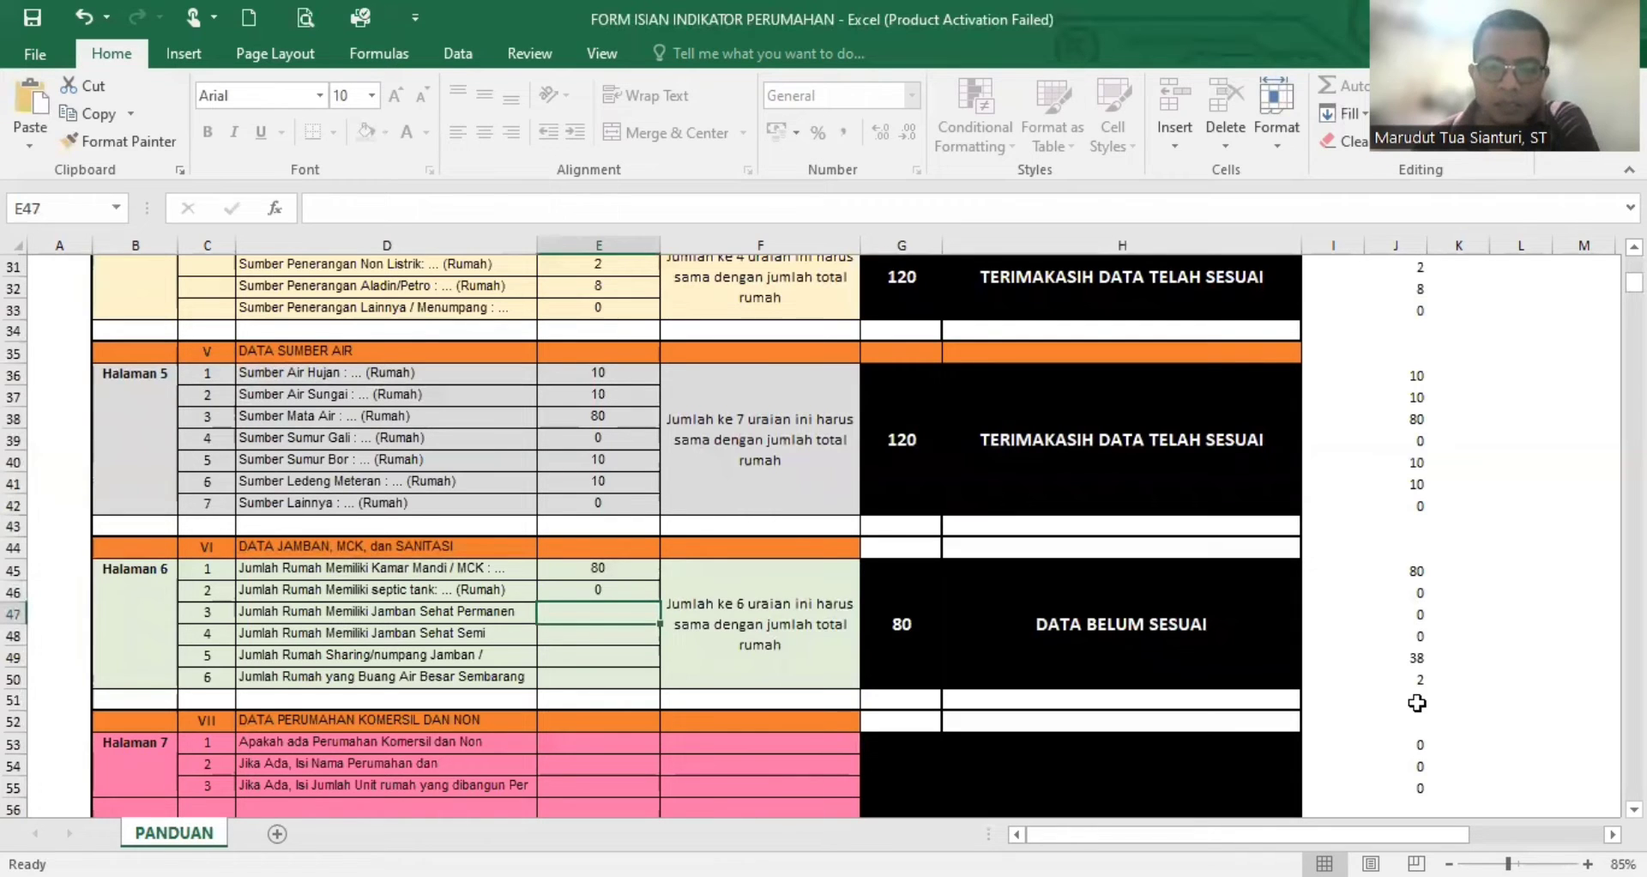
pyautogui.write('0')
pyautogui.press('Return')
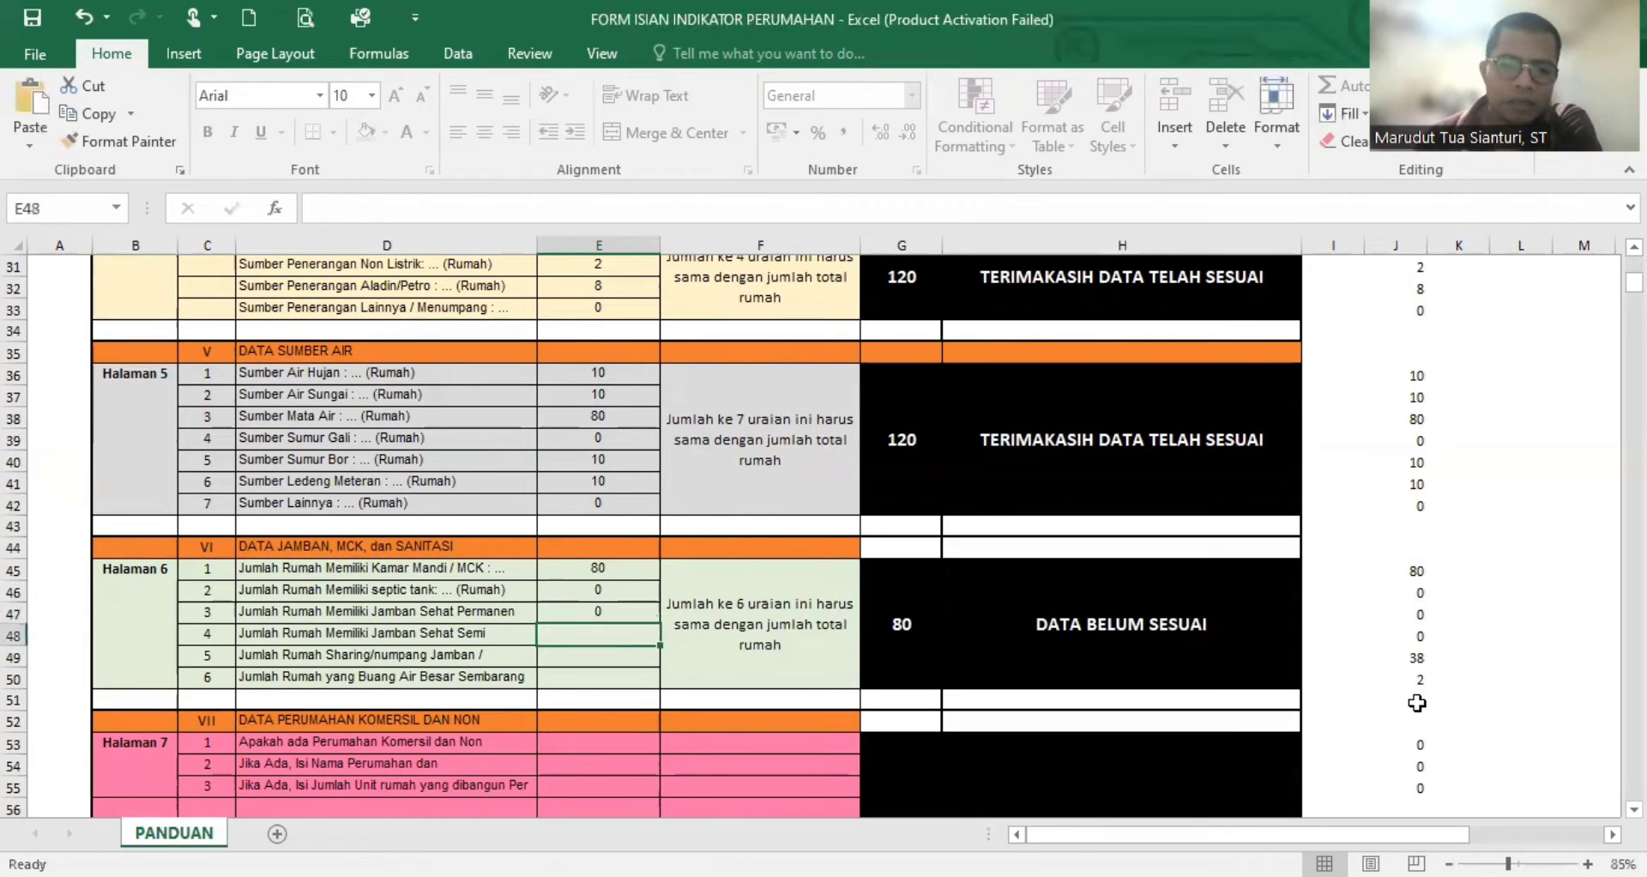
pyautogui.write('0')
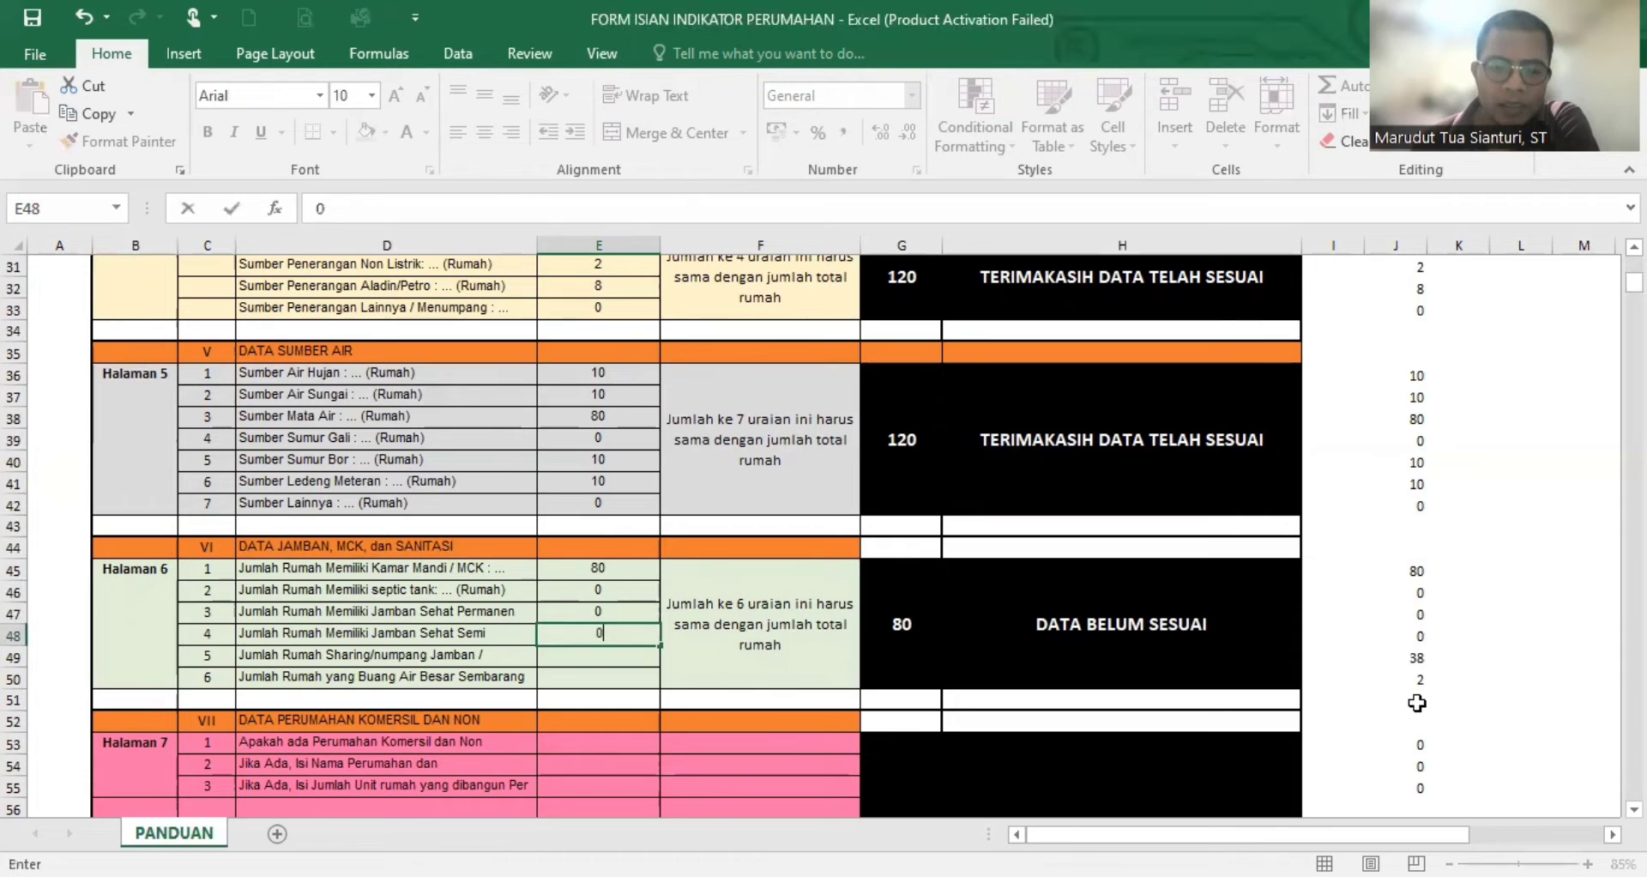
pyautogui.press('Return')
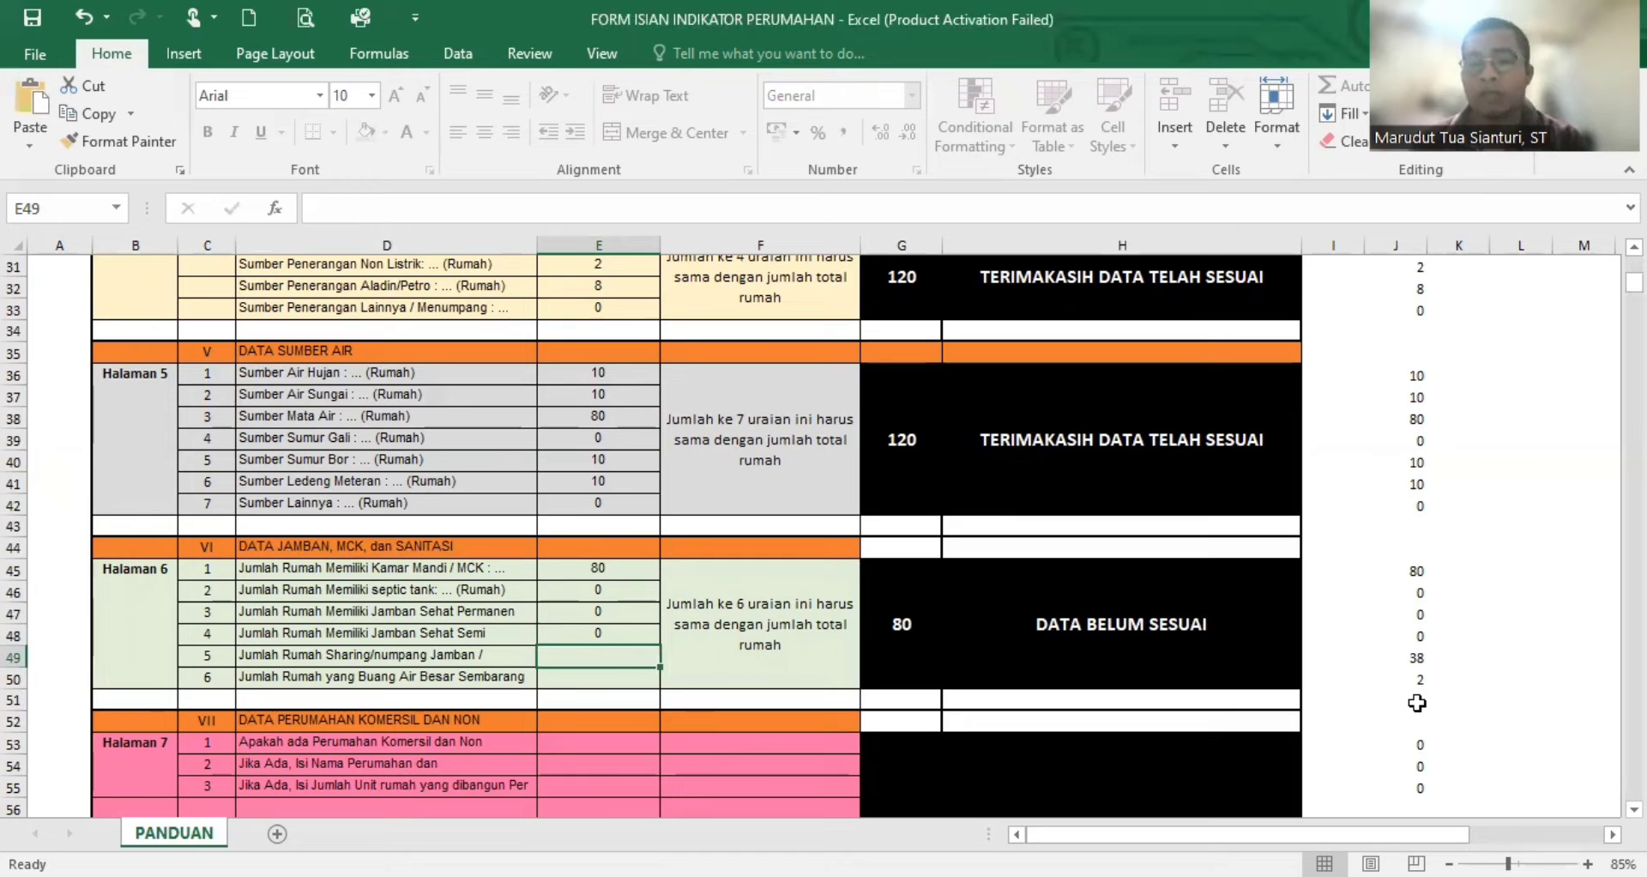
# - Enter 38 for Rumah Sharing/numpang Jamban and 2 for Rumah yang Buang Air Besar Sembarang, and check the sanitation section's sum
pyautogui.write('38')
pyautogui.press('Return')
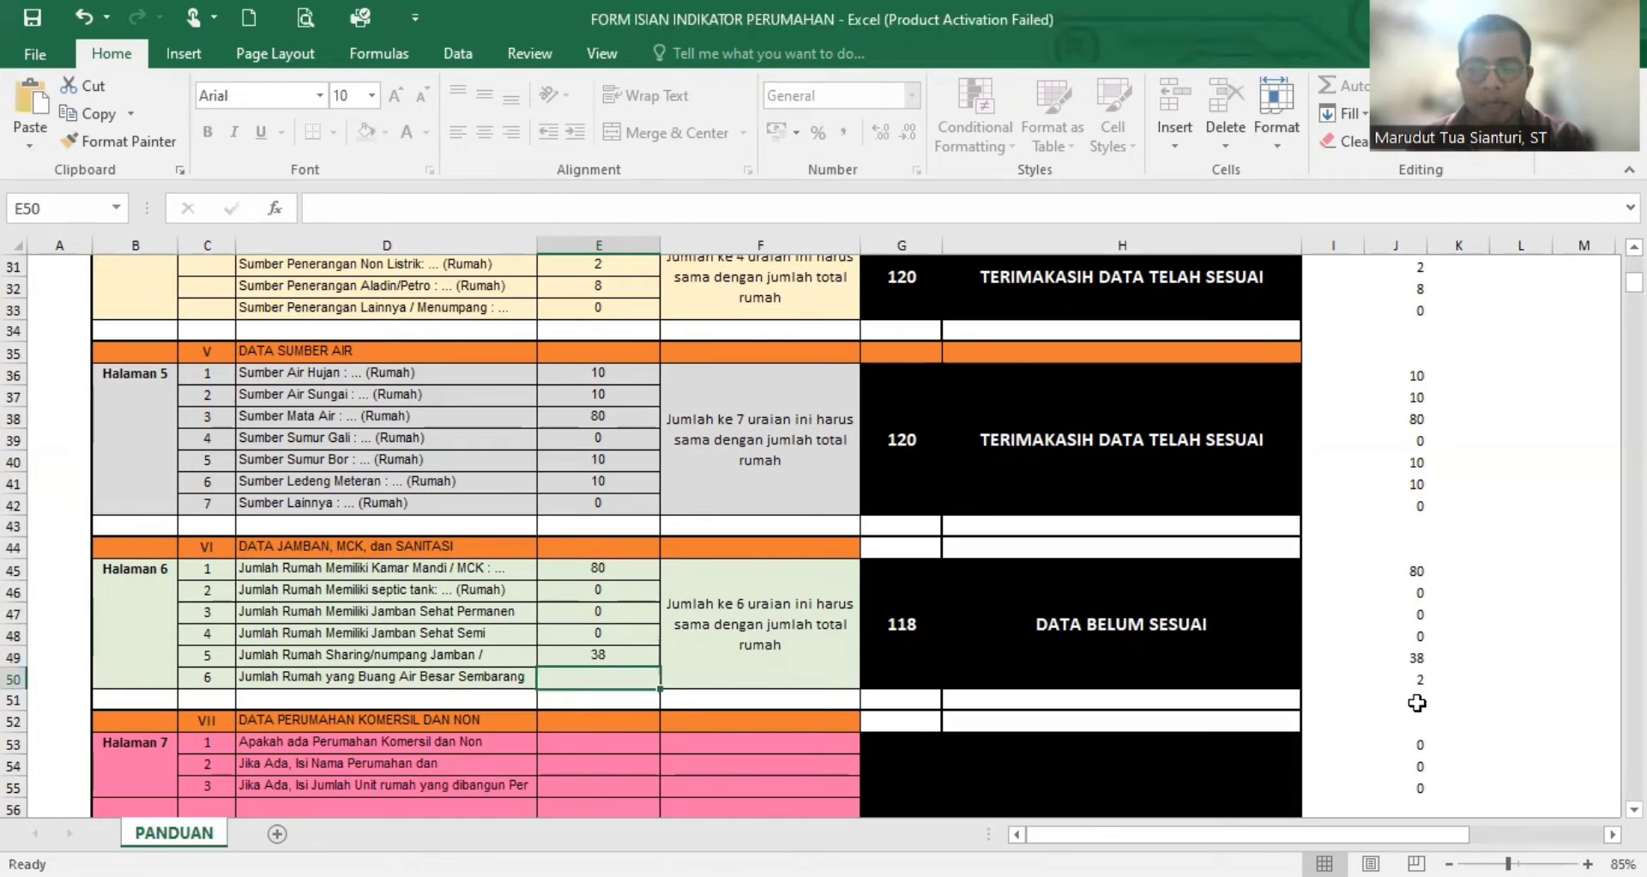
pyautogui.write('2')
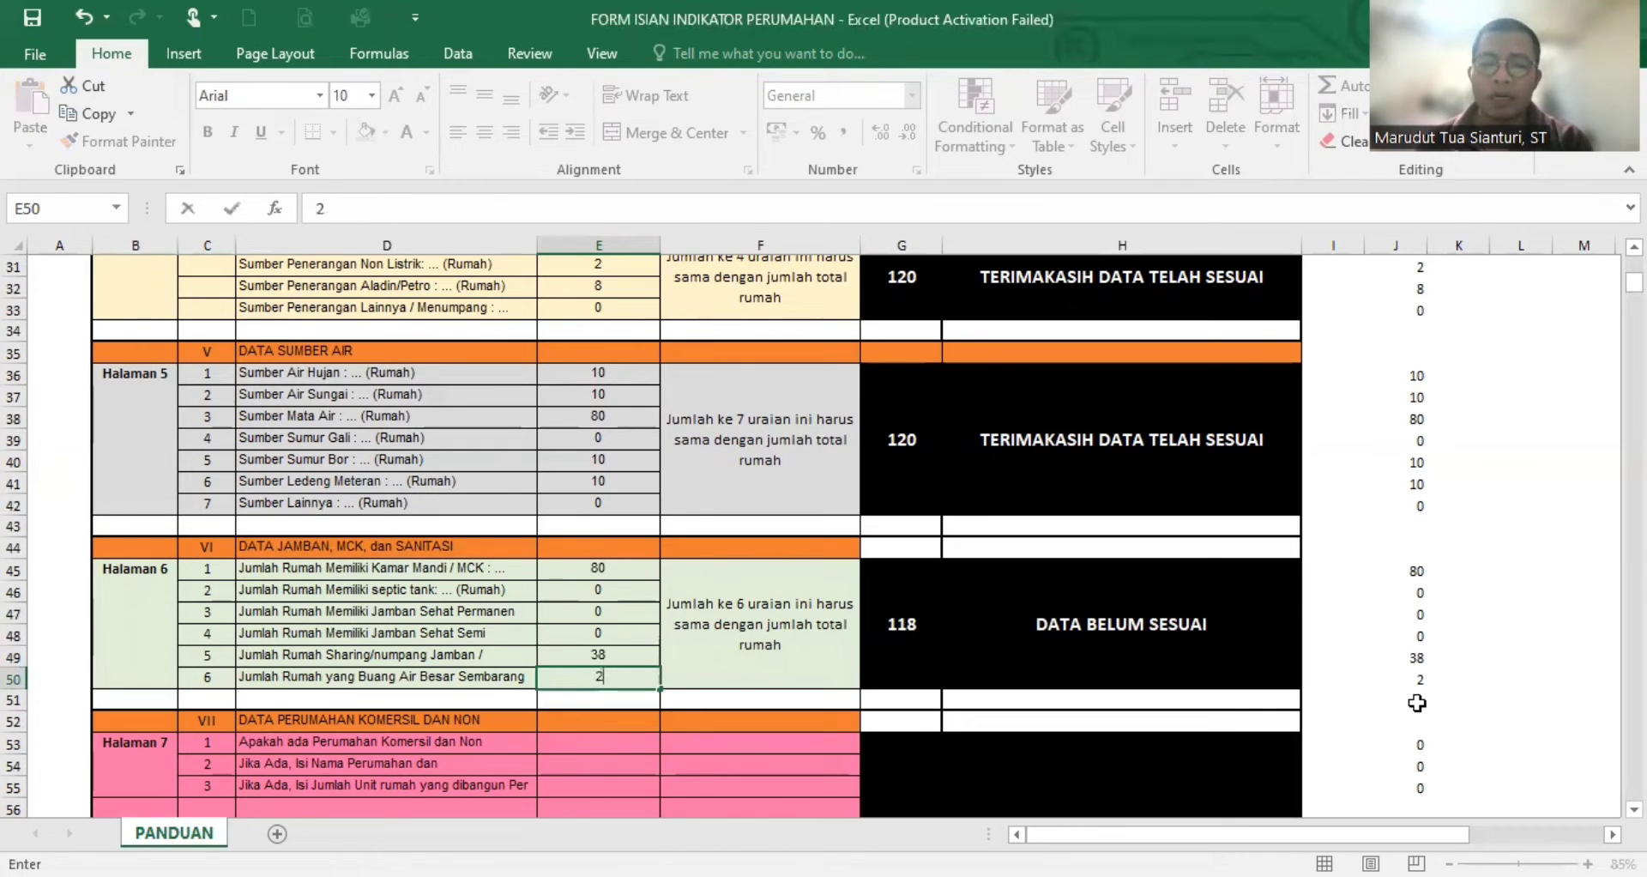
pyautogui.press('Return')
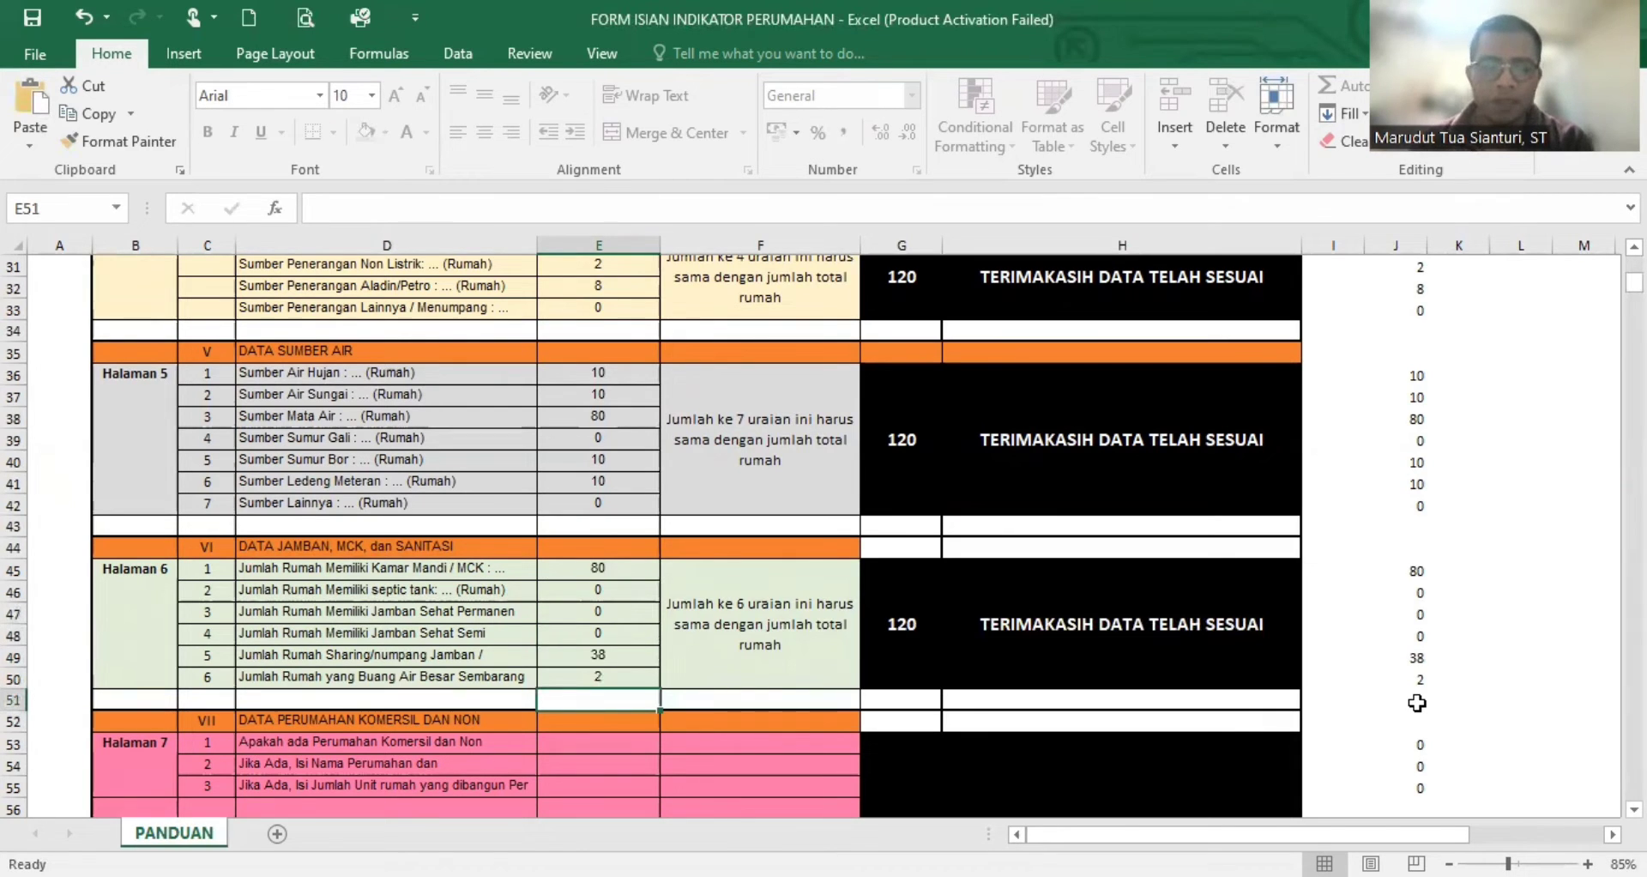
pyautogui.click(677, 649)
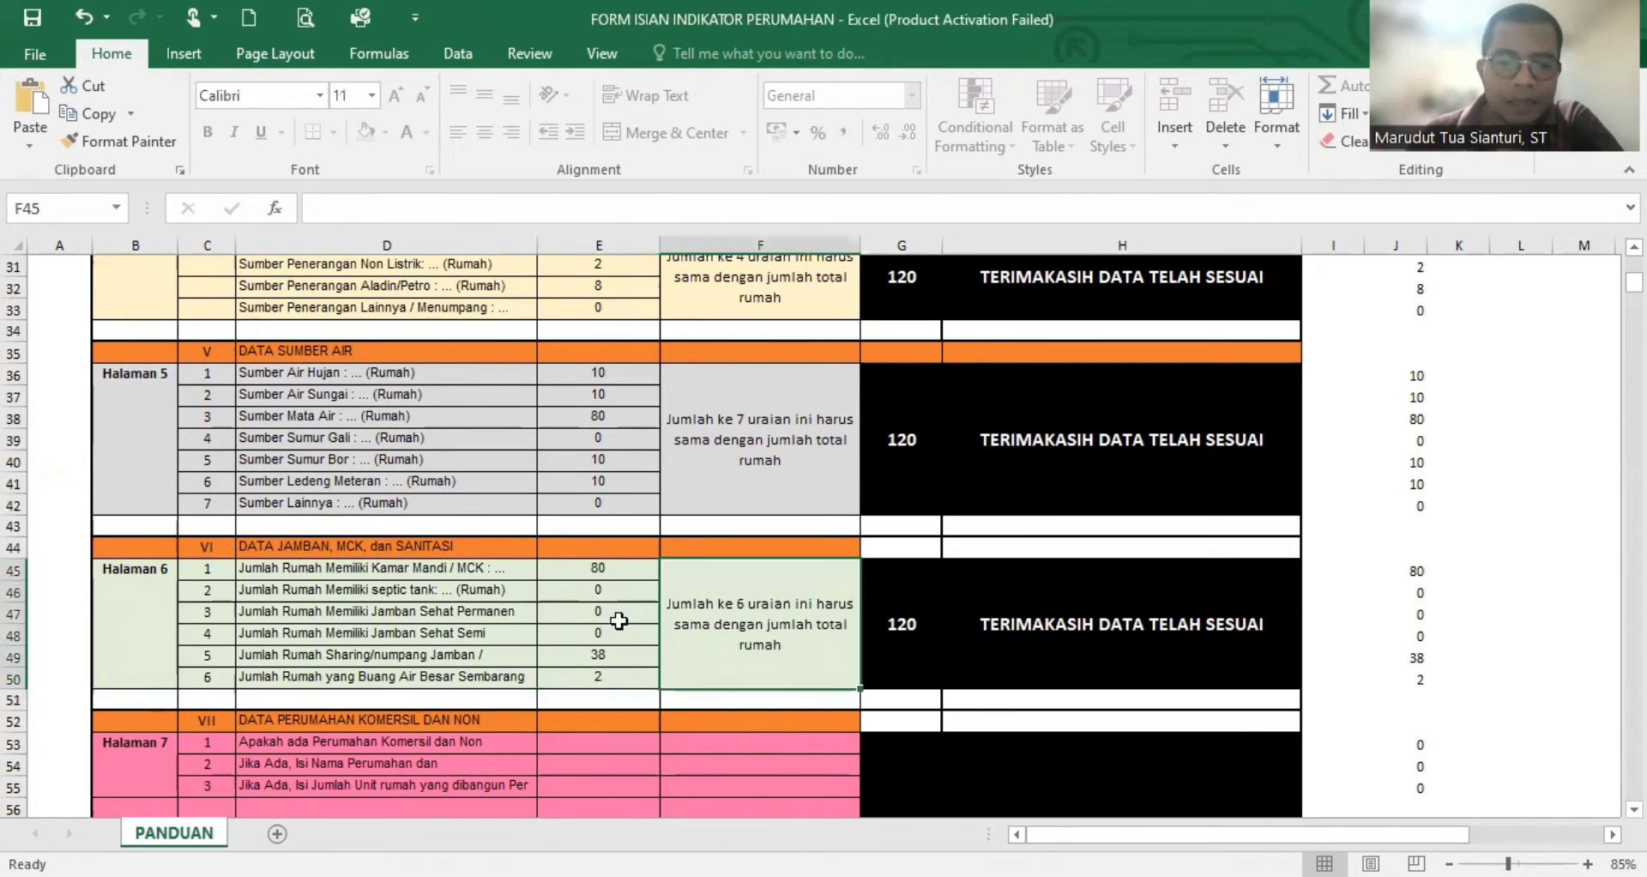
# - Examine the Data Perumahan Komersil dan Non section on Halaman 7 and its three rows on housing existence, name and number of units built
pyautogui.scroll(-1, 622, 618)
pyautogui.click(592, 677)
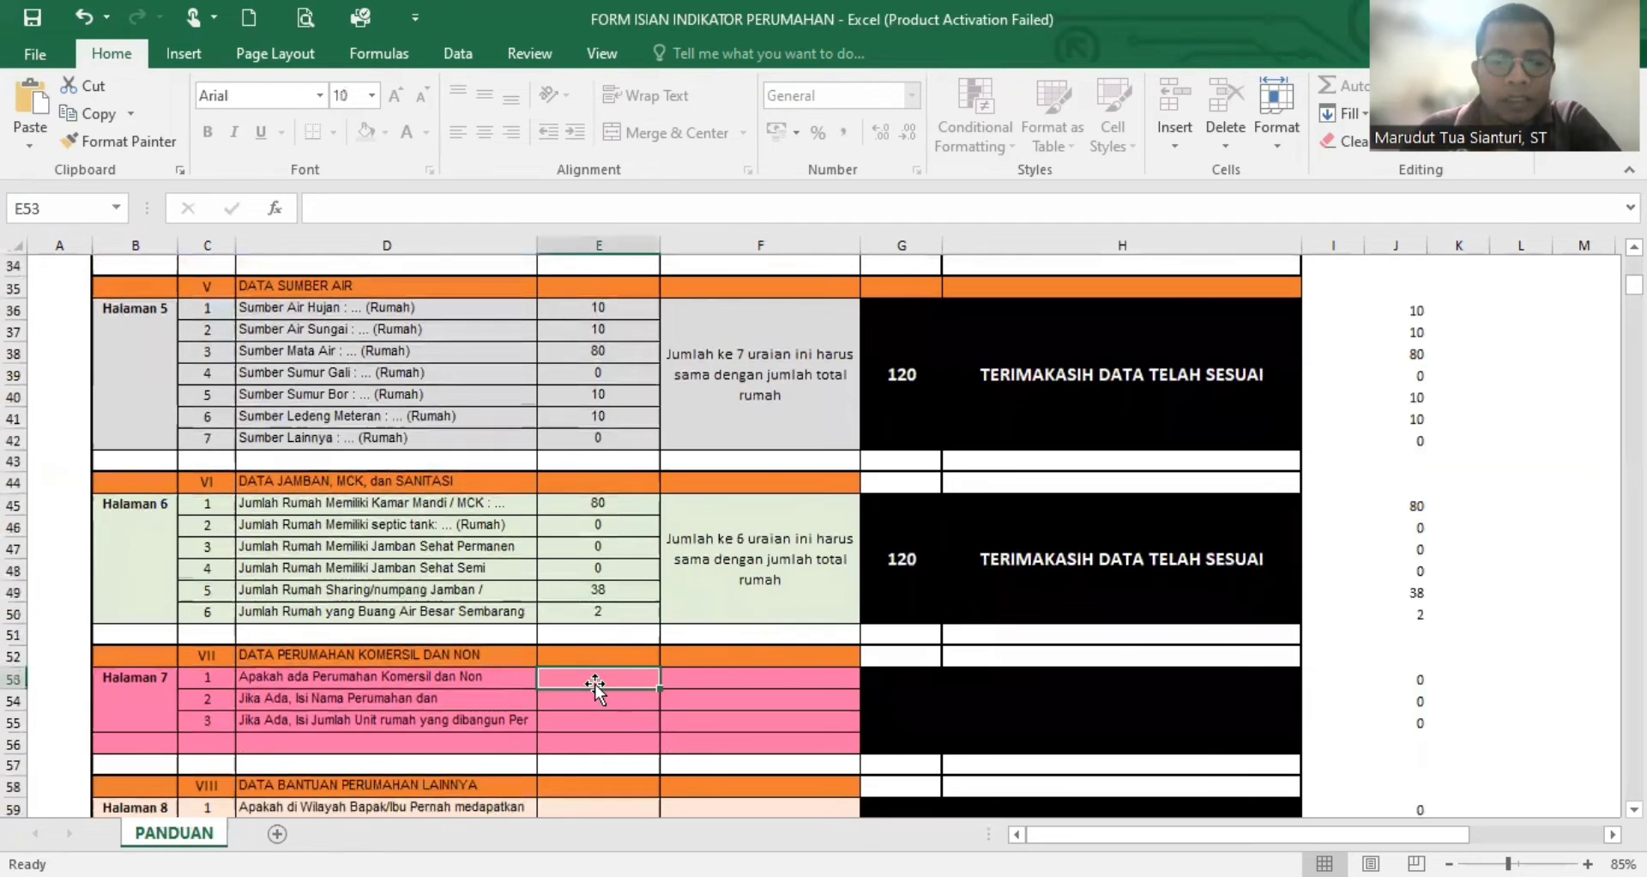
pyautogui.click(609, 699)
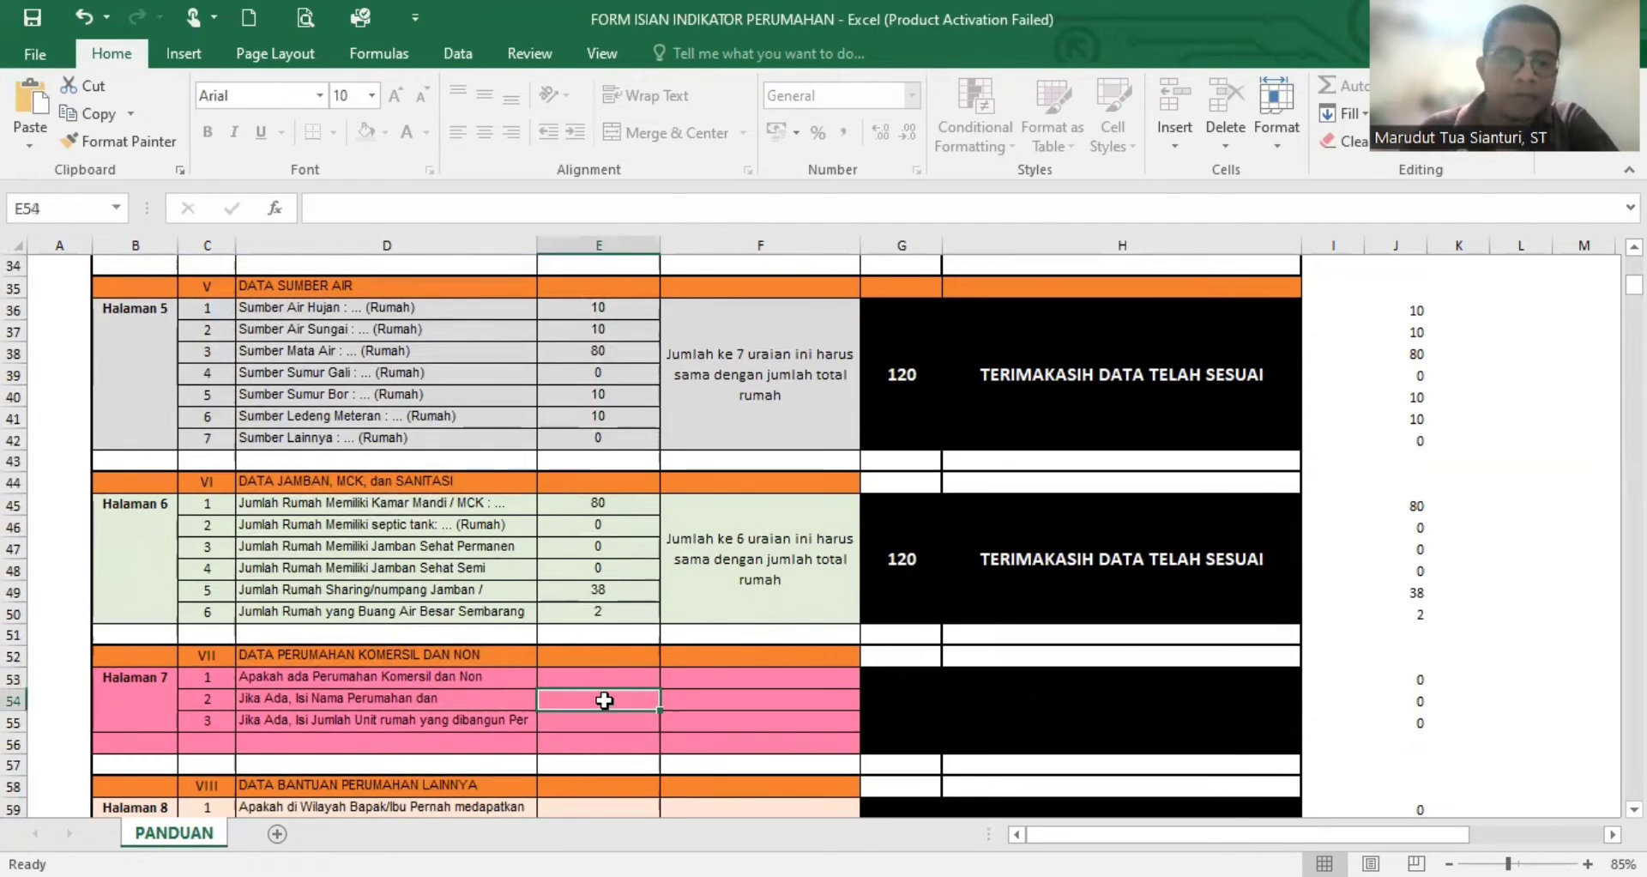
pyautogui.scroll(-2, 614, 691)
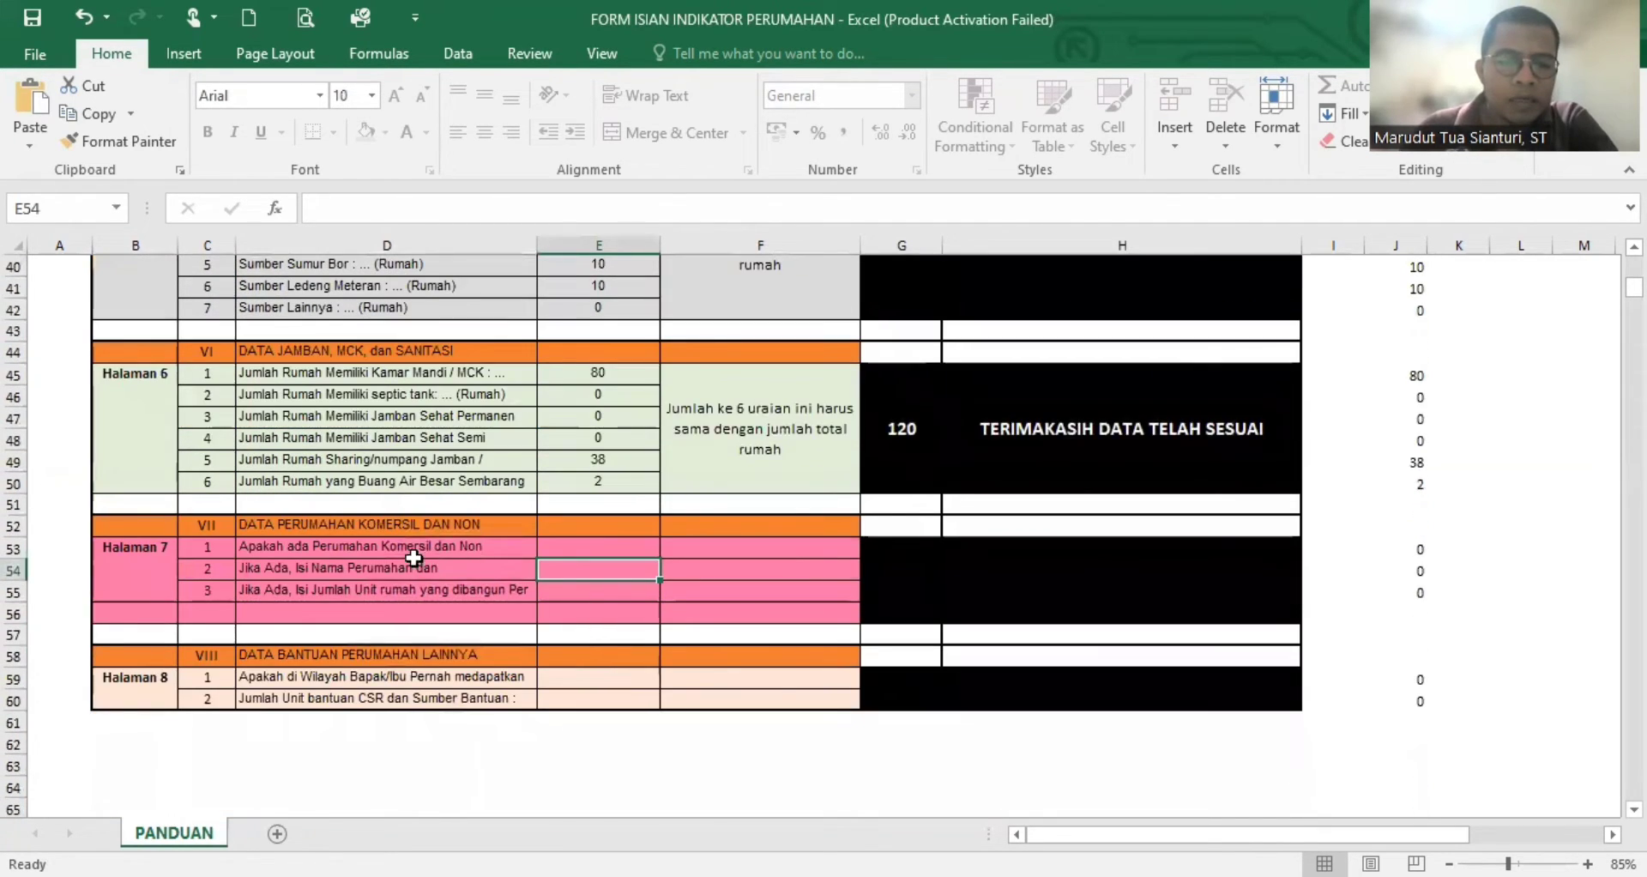
pyautogui.click(155, 569)
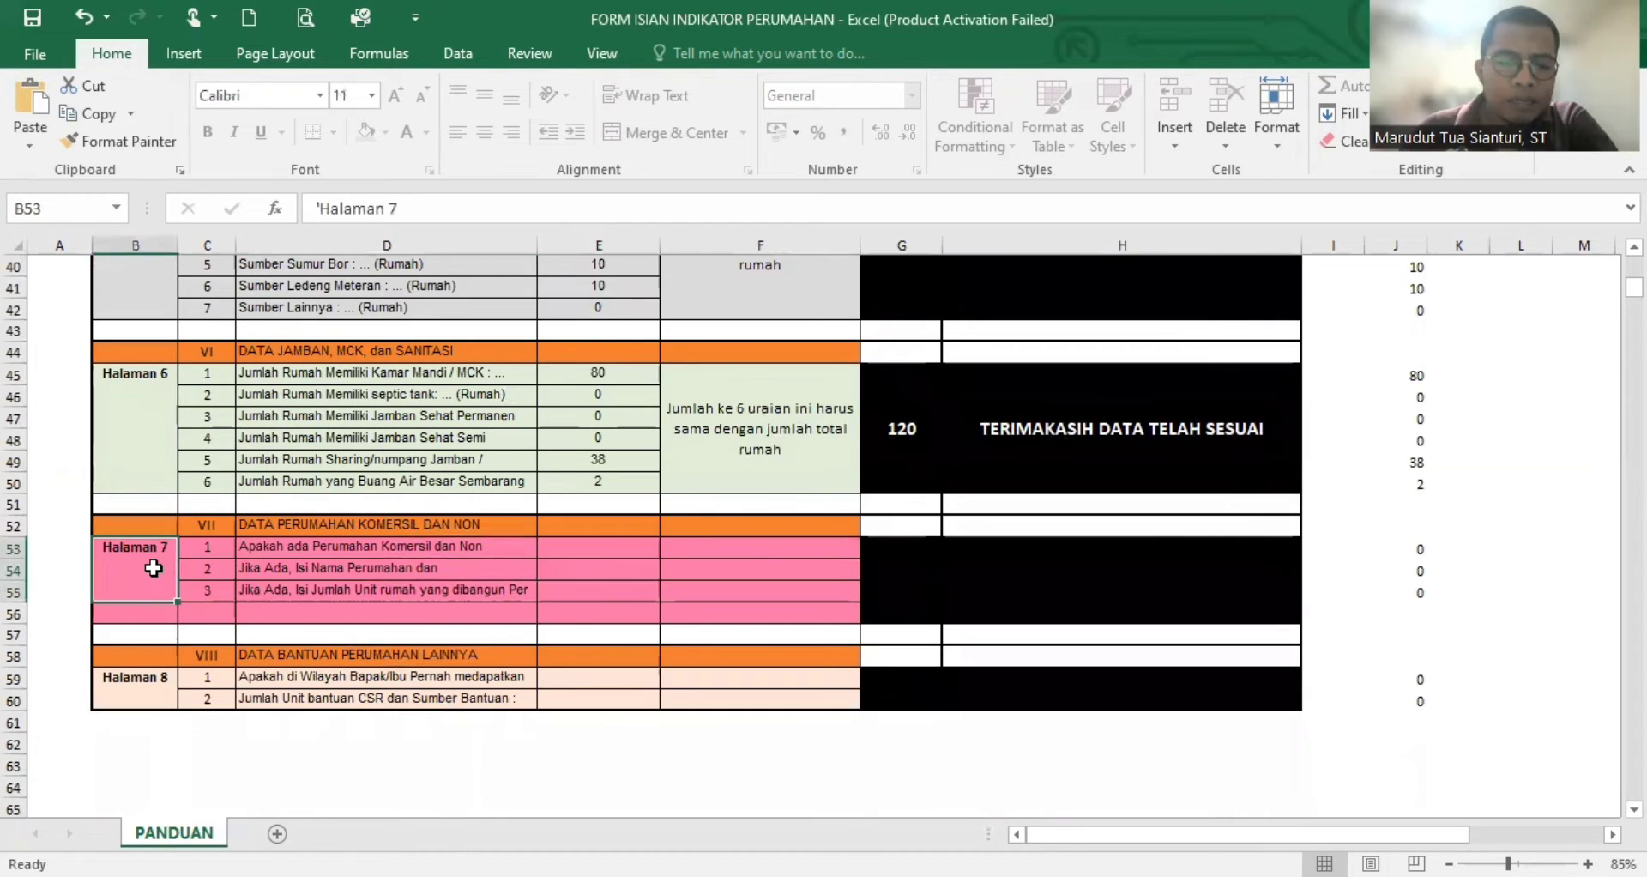
pyautogui.click(280, 525)
pyautogui.click(626, 546)
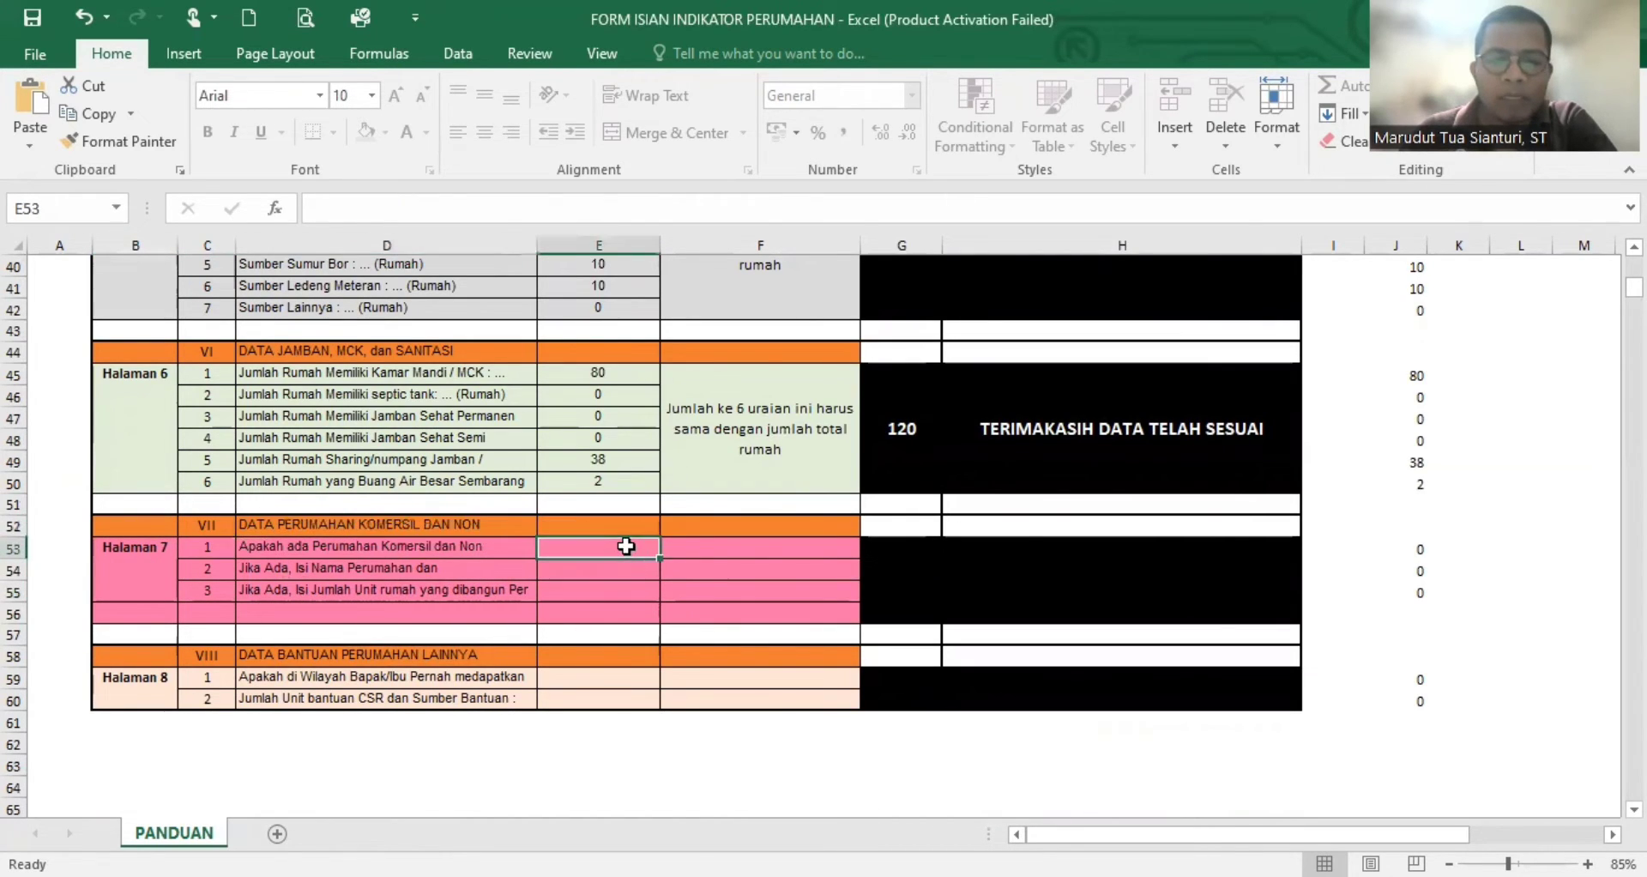
pyautogui.click(508, 522)
pyautogui.click(16, 526)
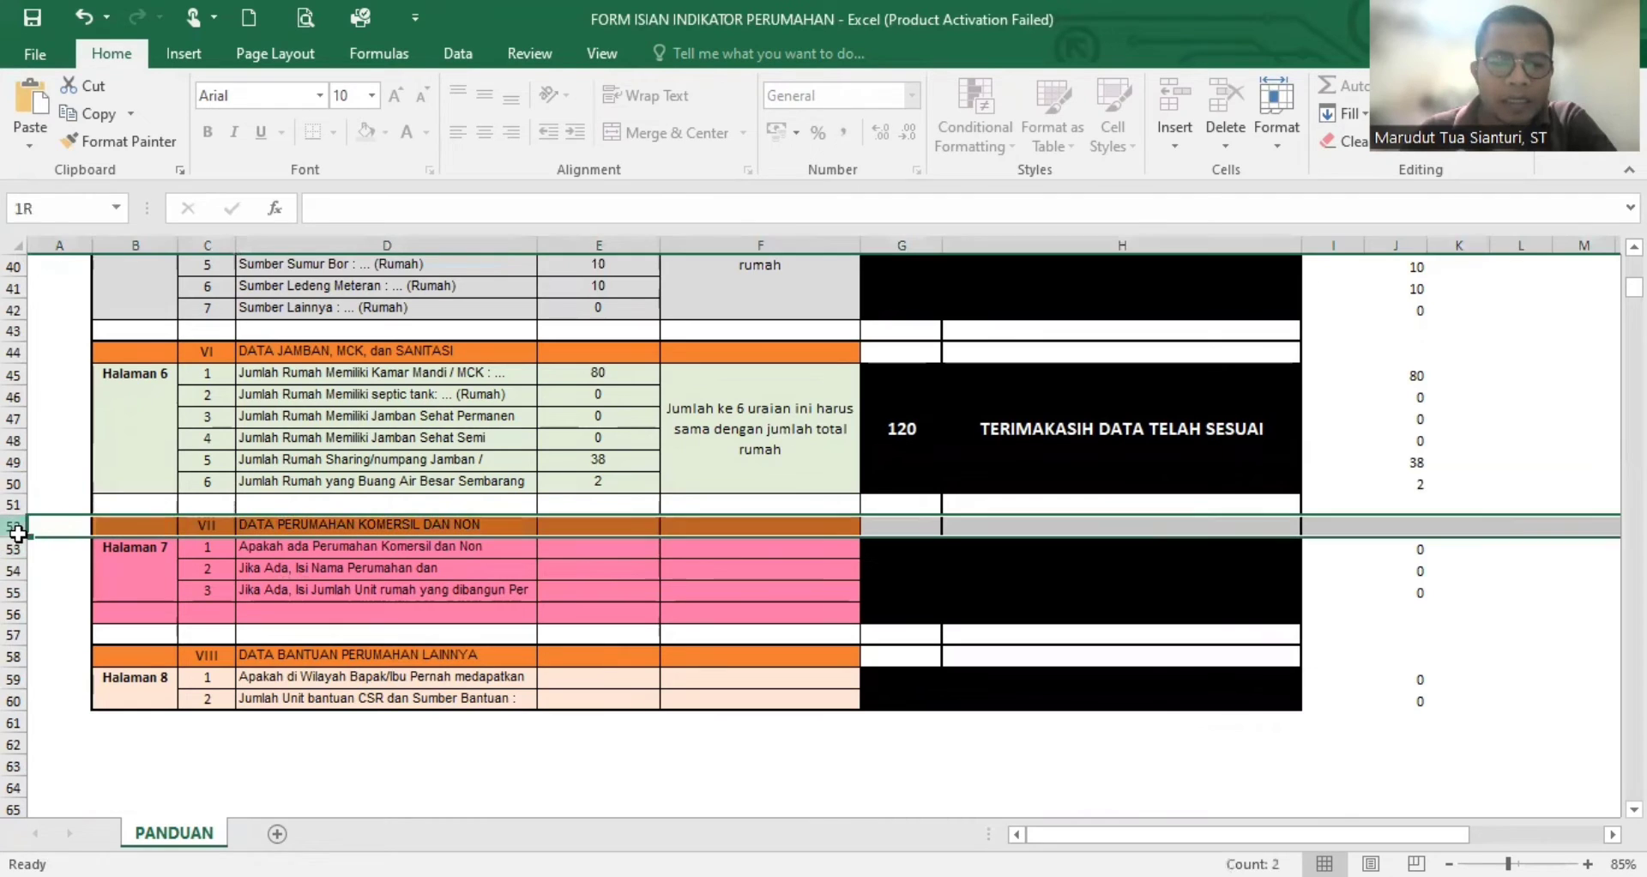
pyautogui.click(490, 587)
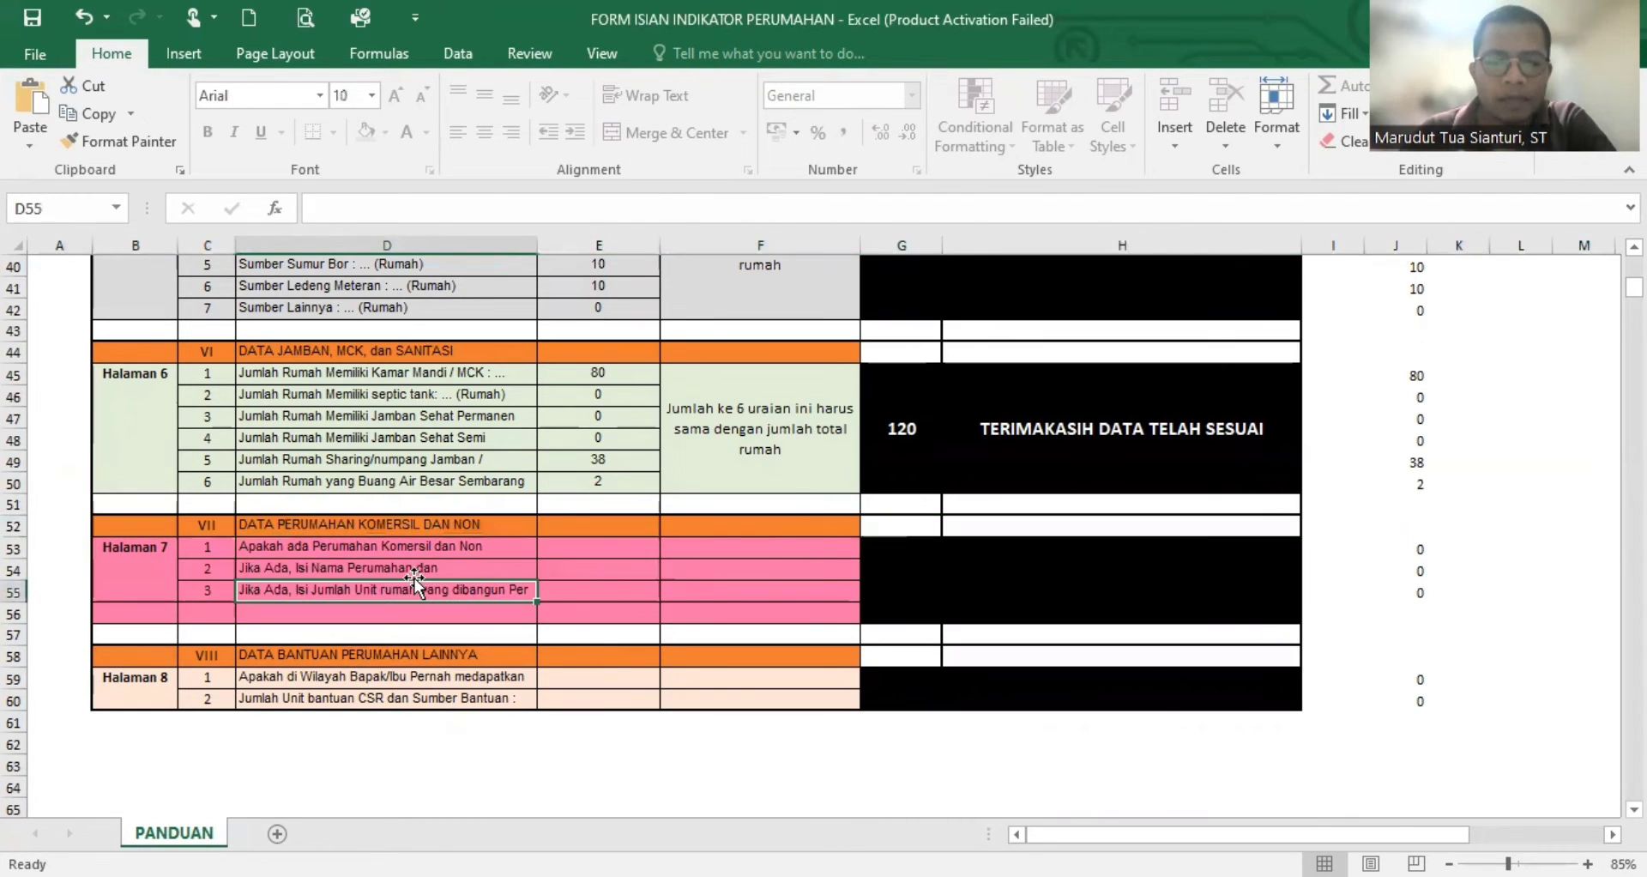
pyautogui.click(640, 546)
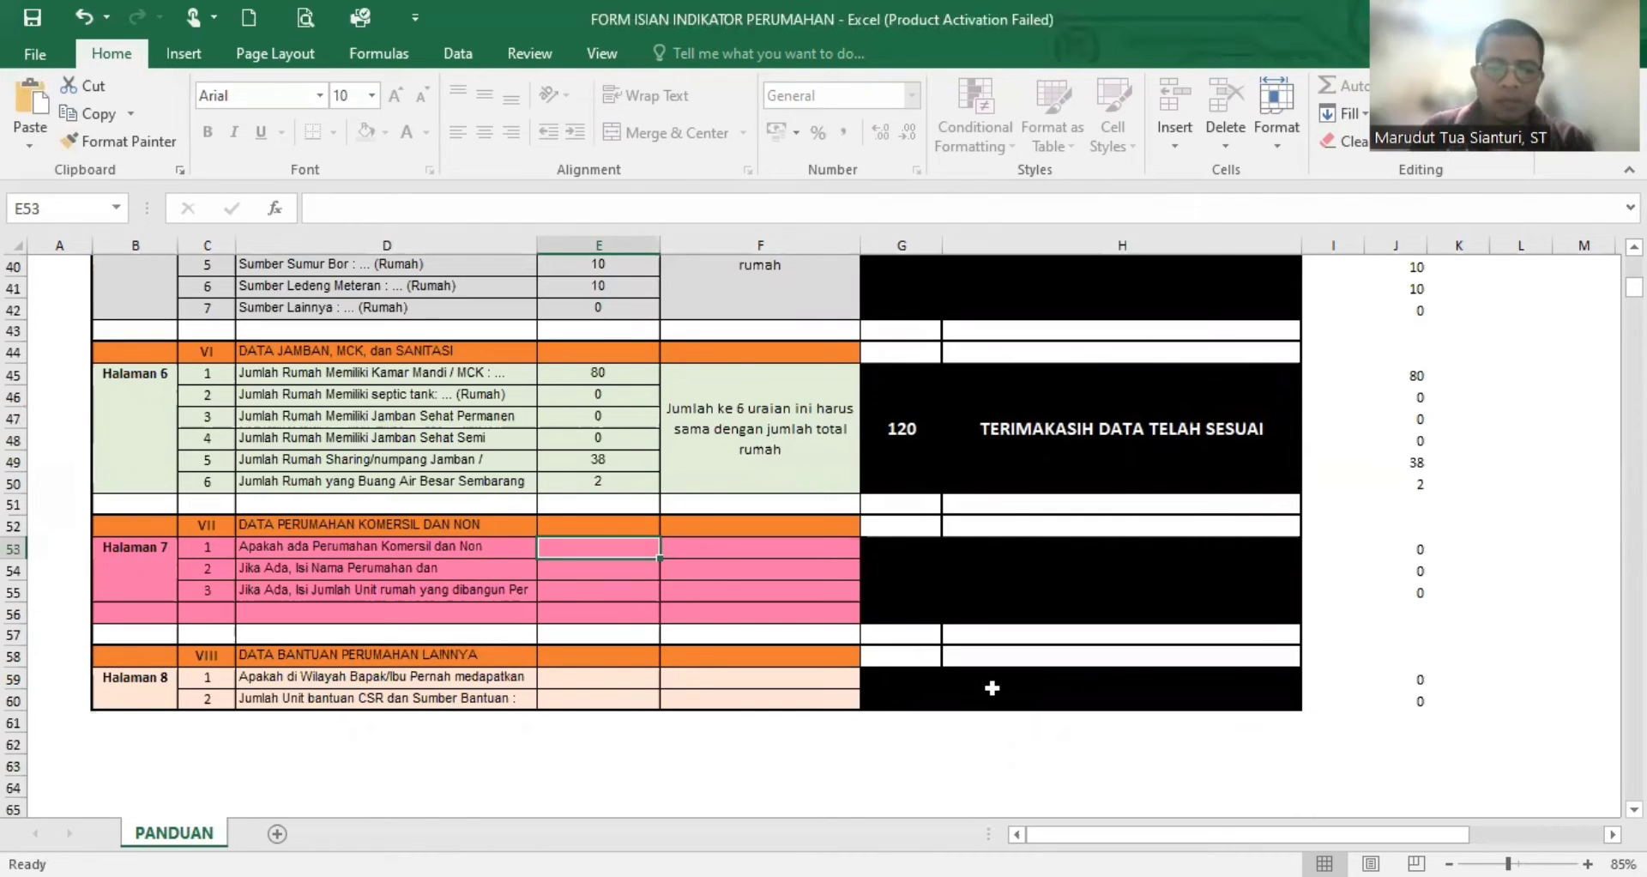
# - Enter 0 for all three rows of the Data Perumahan Komersil dan Non section on Halaman 7
pyautogui.write('0')
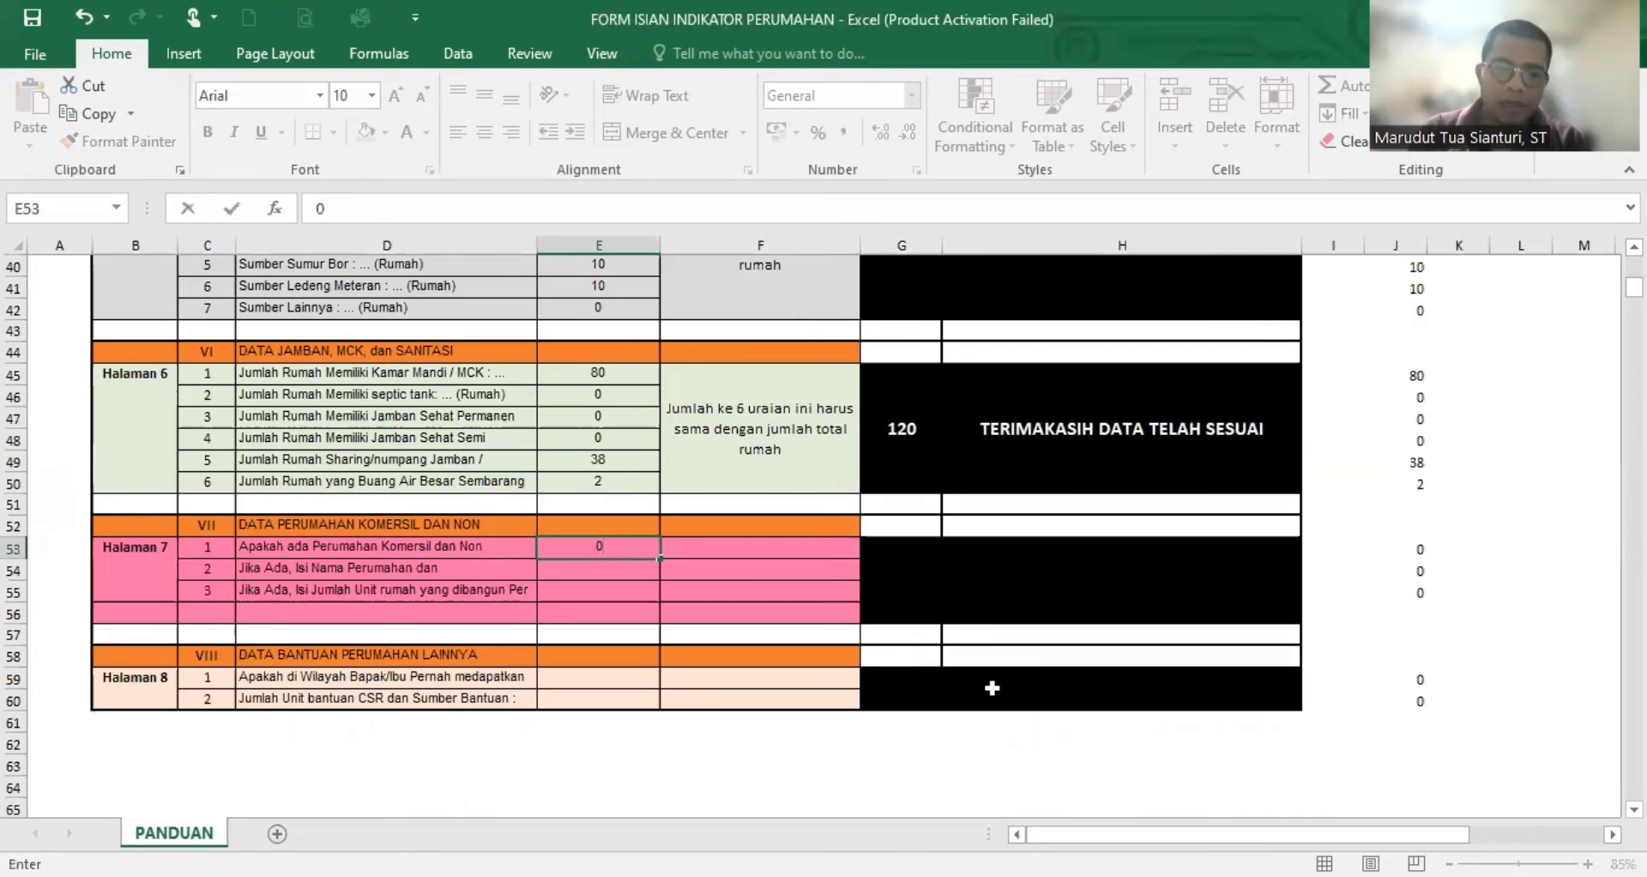
pyautogui.press('Return')
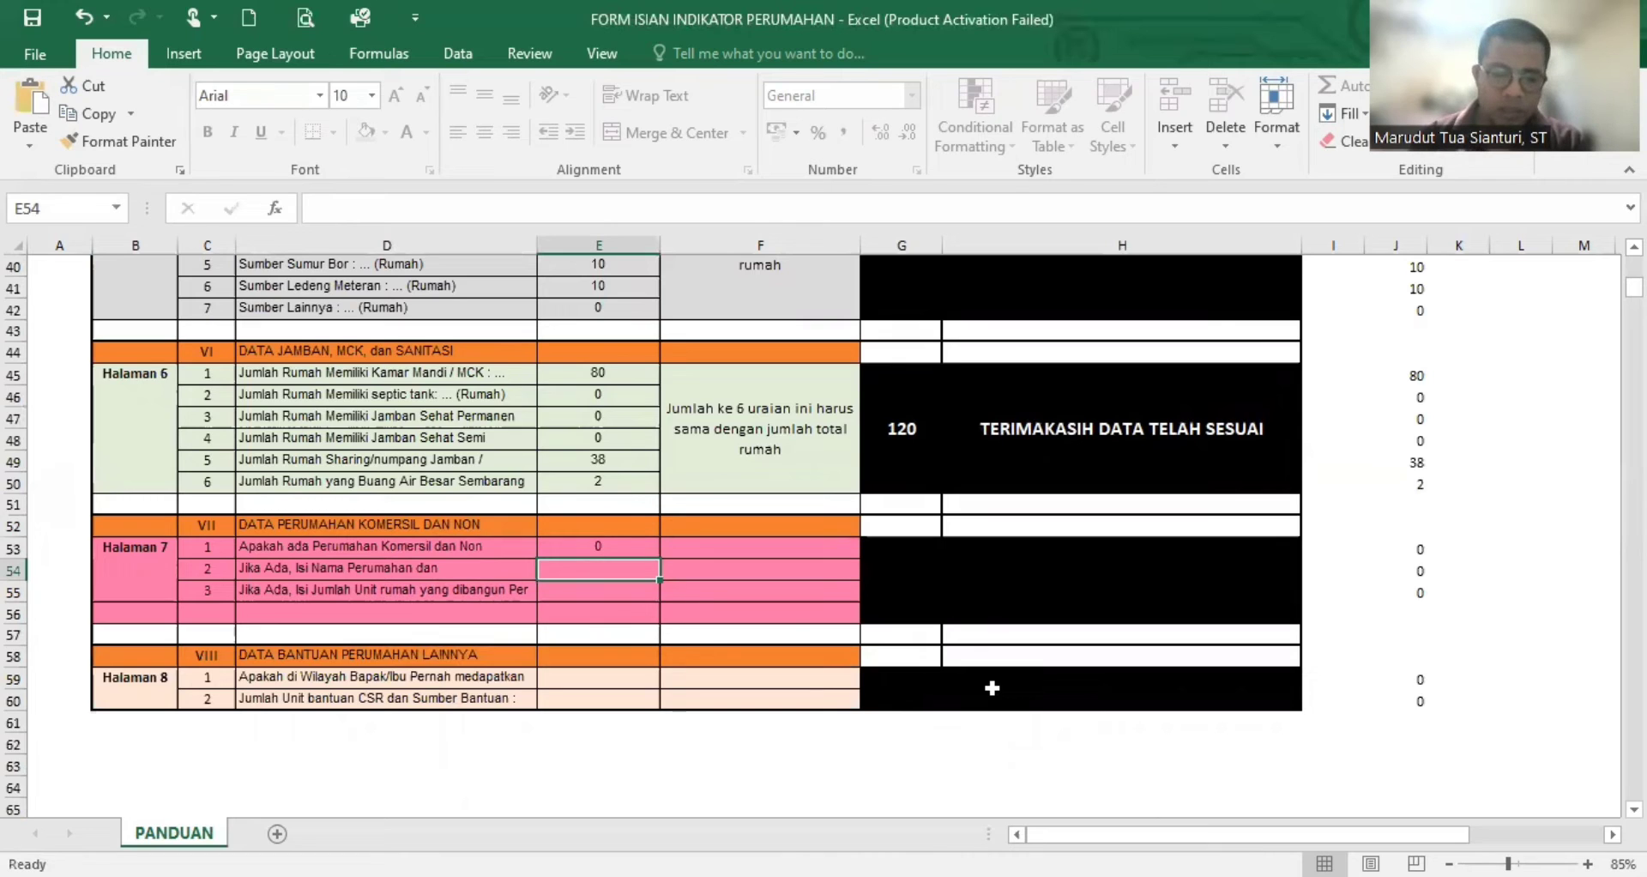
pyautogui.write('0')
pyautogui.press('Return')
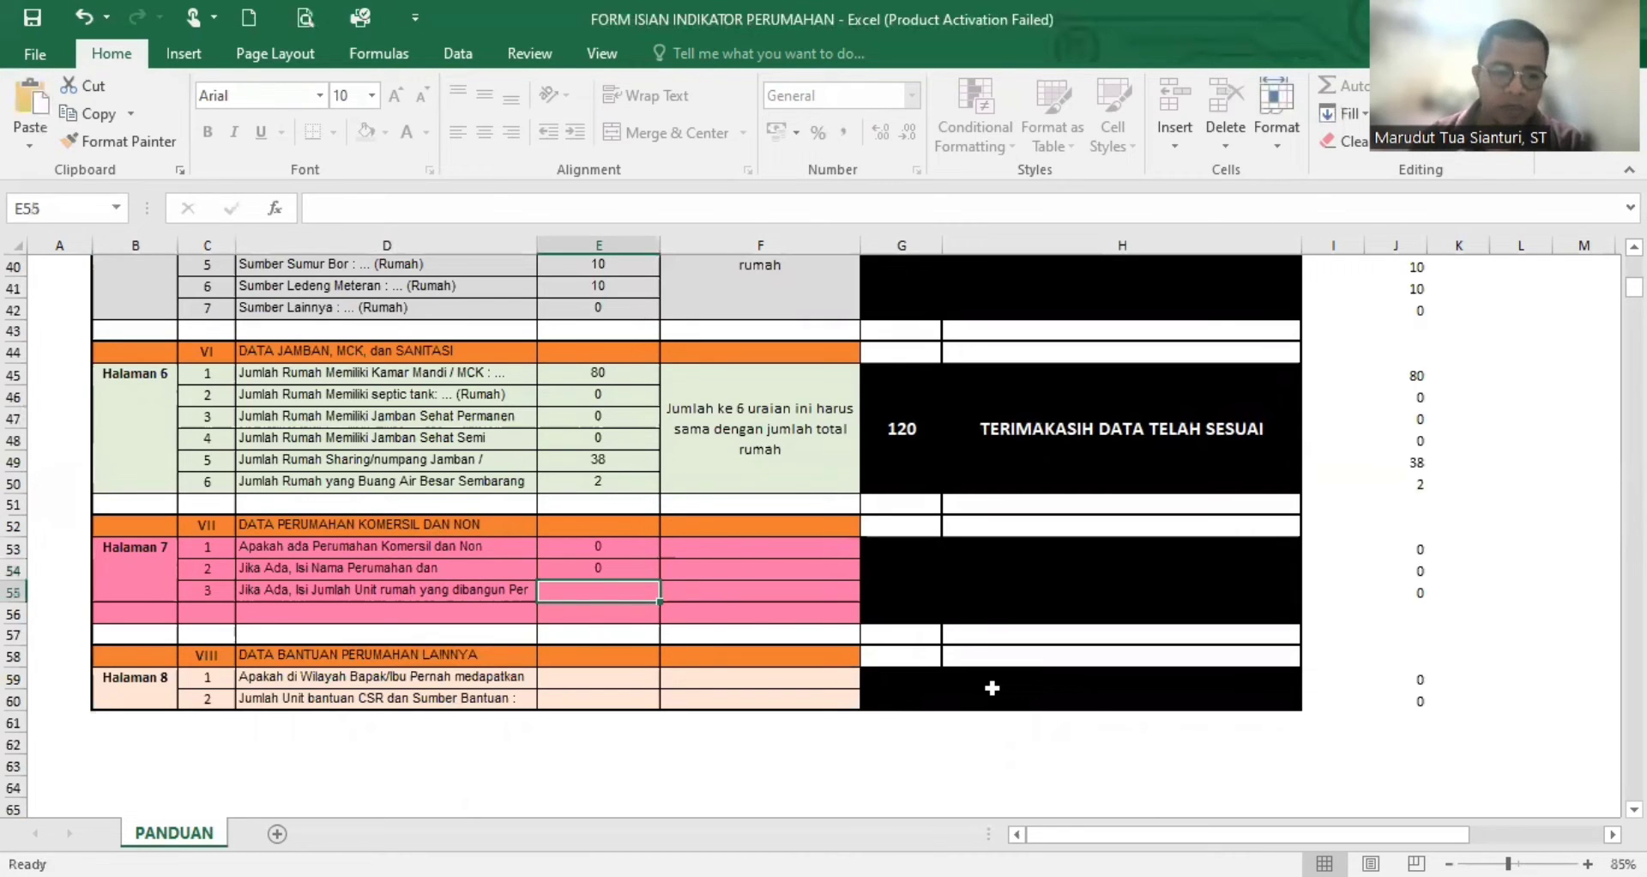
pyautogui.write('0')
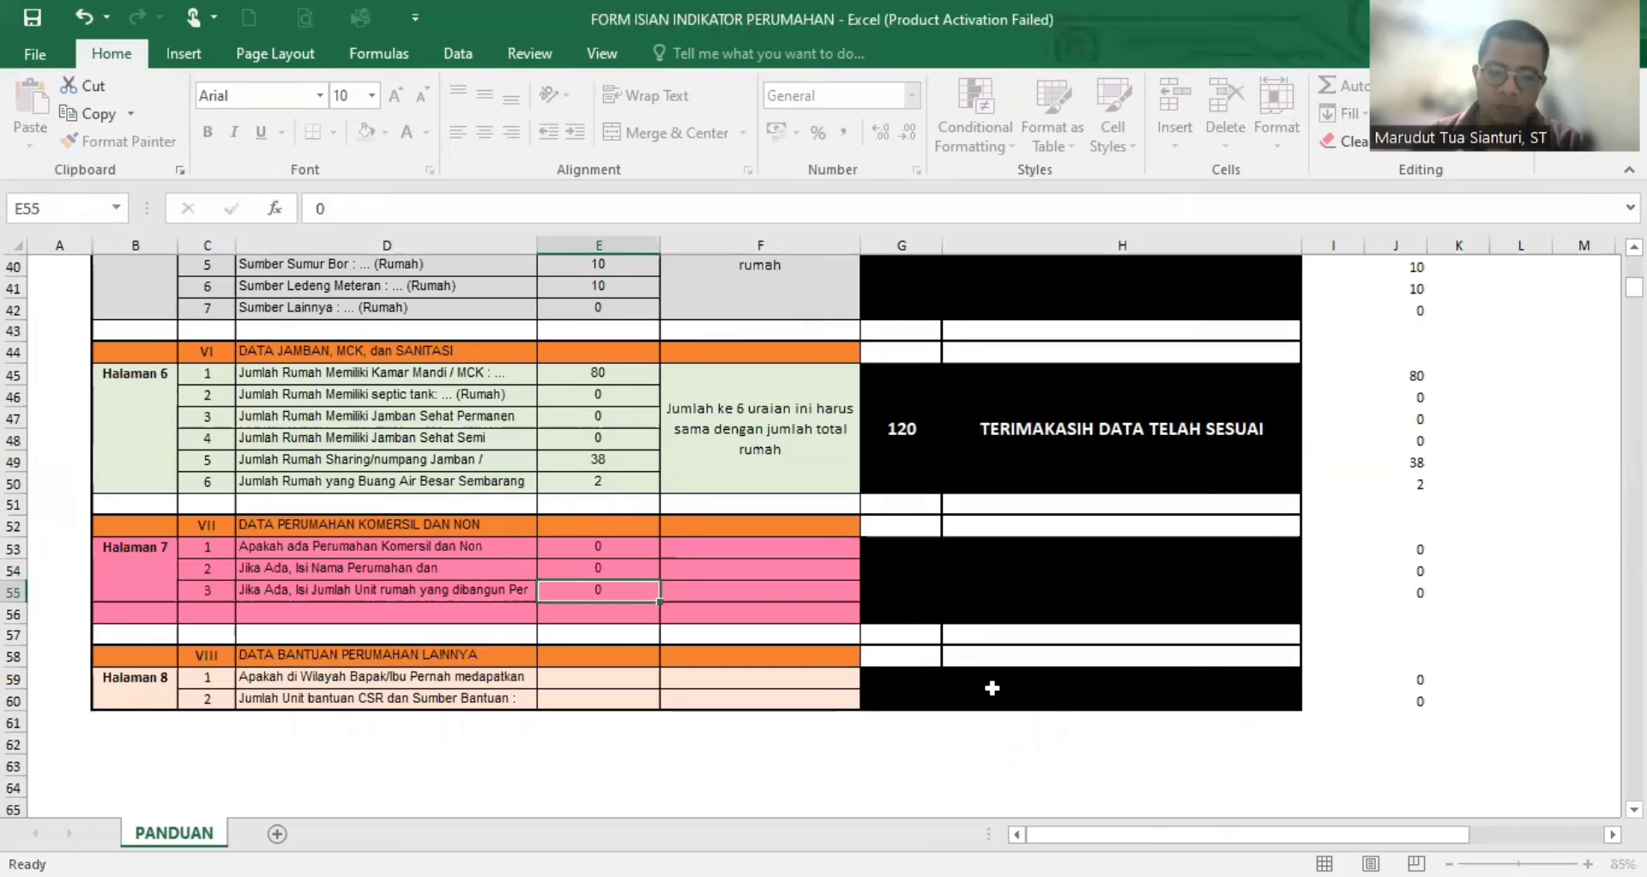
pyautogui.press('Return')
# - Enter 0 for both rows of the Data Bantuan Perumahan Lainnya section on Halaman 8
pyautogui.press('Down')
pyautogui.press('Down')
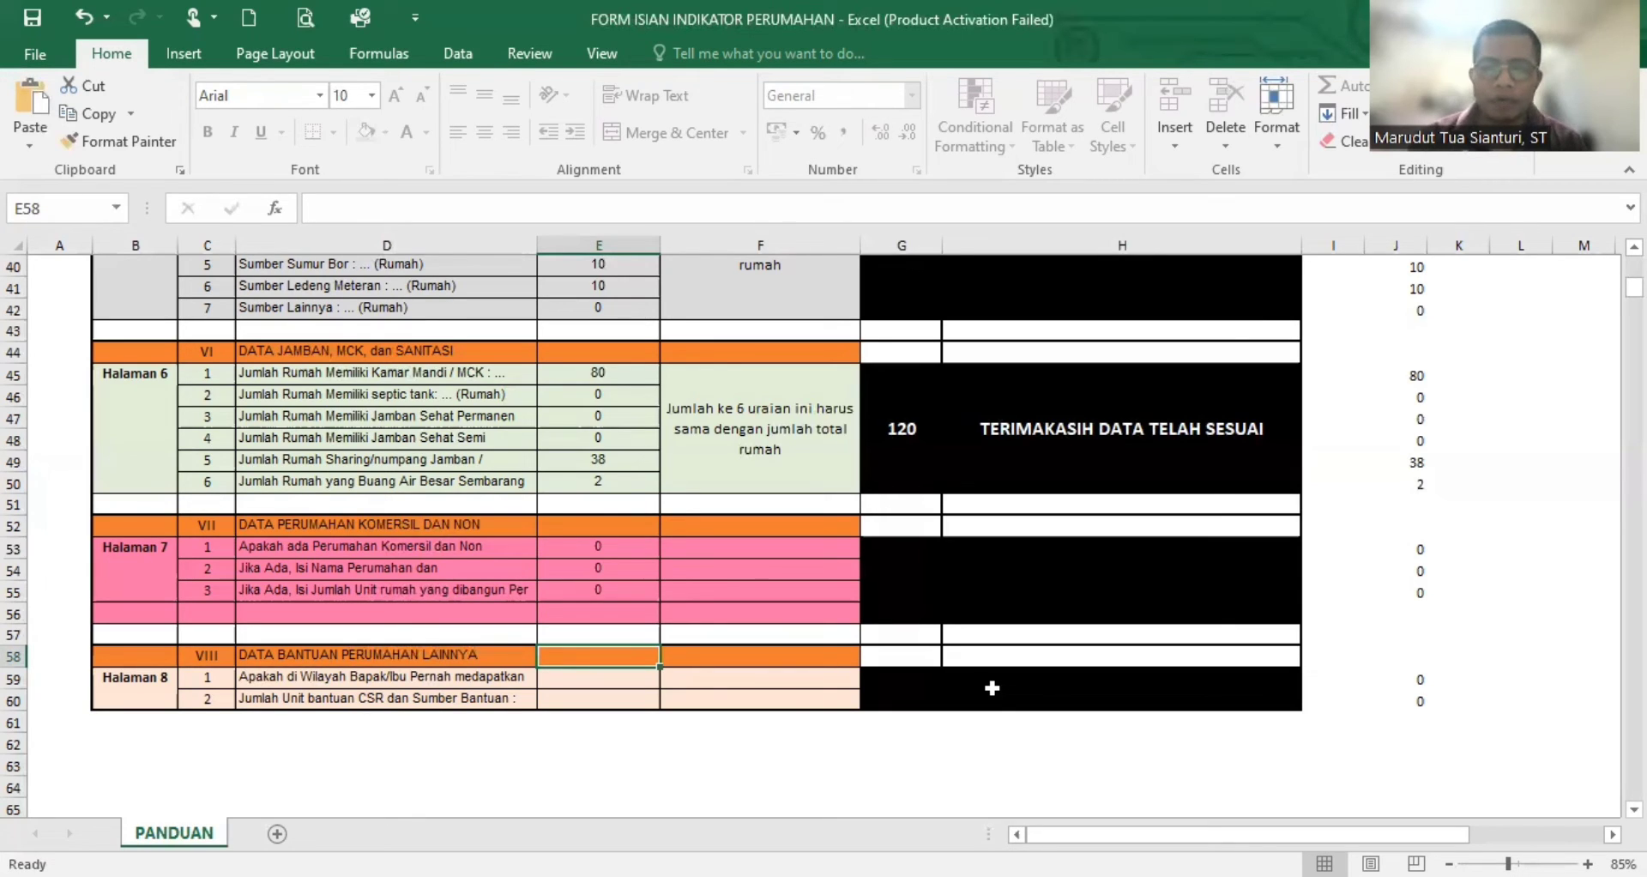
pyautogui.press('Down')
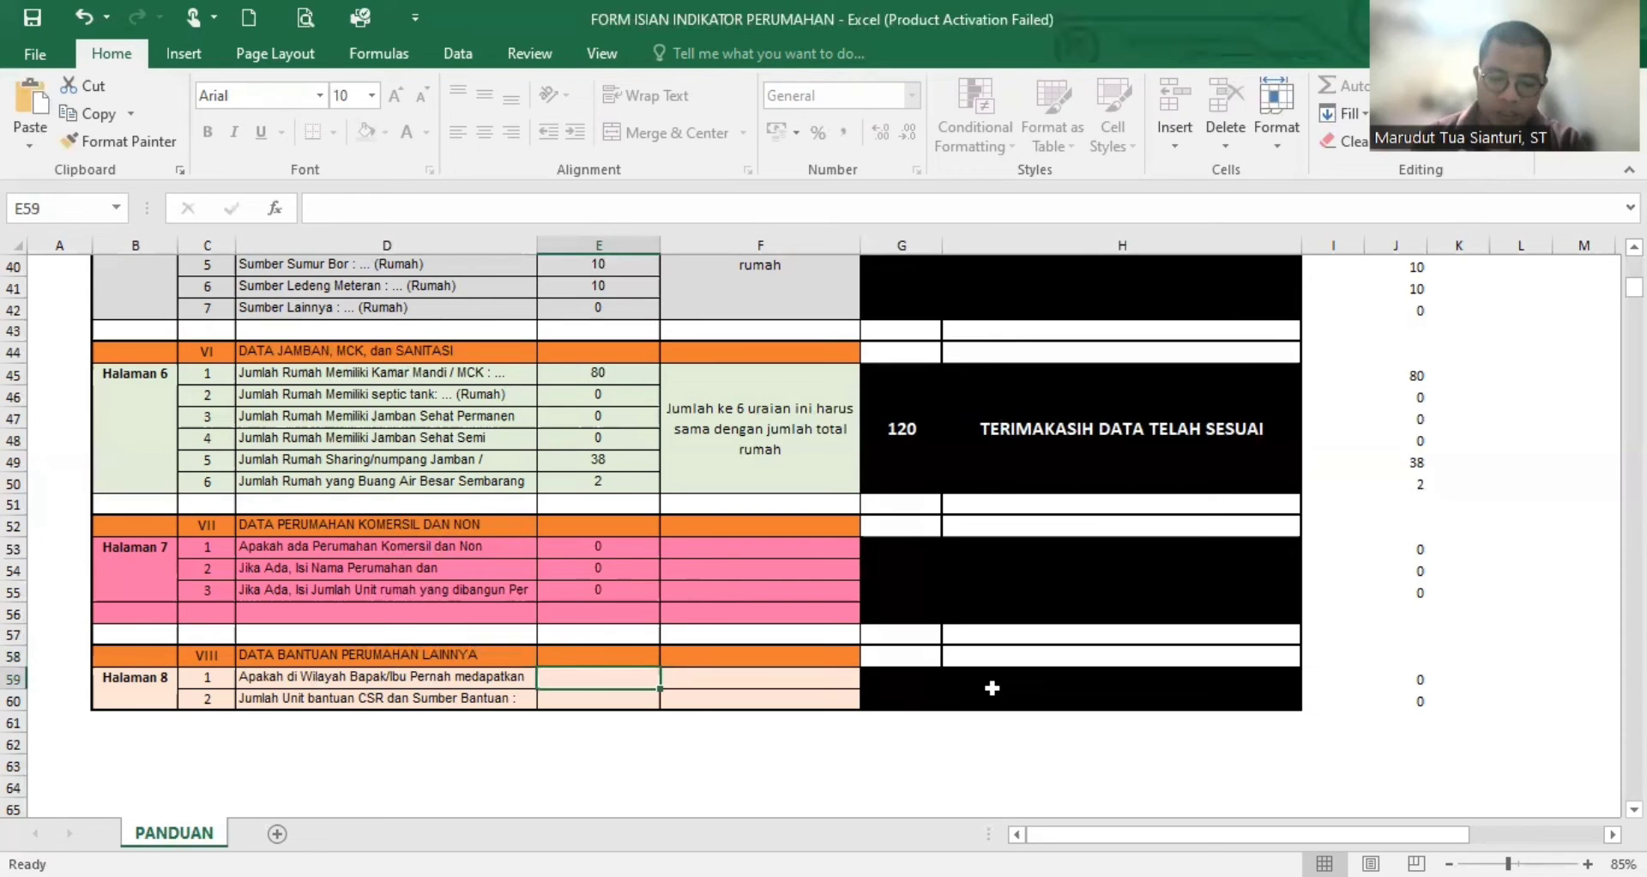
pyautogui.write('0')
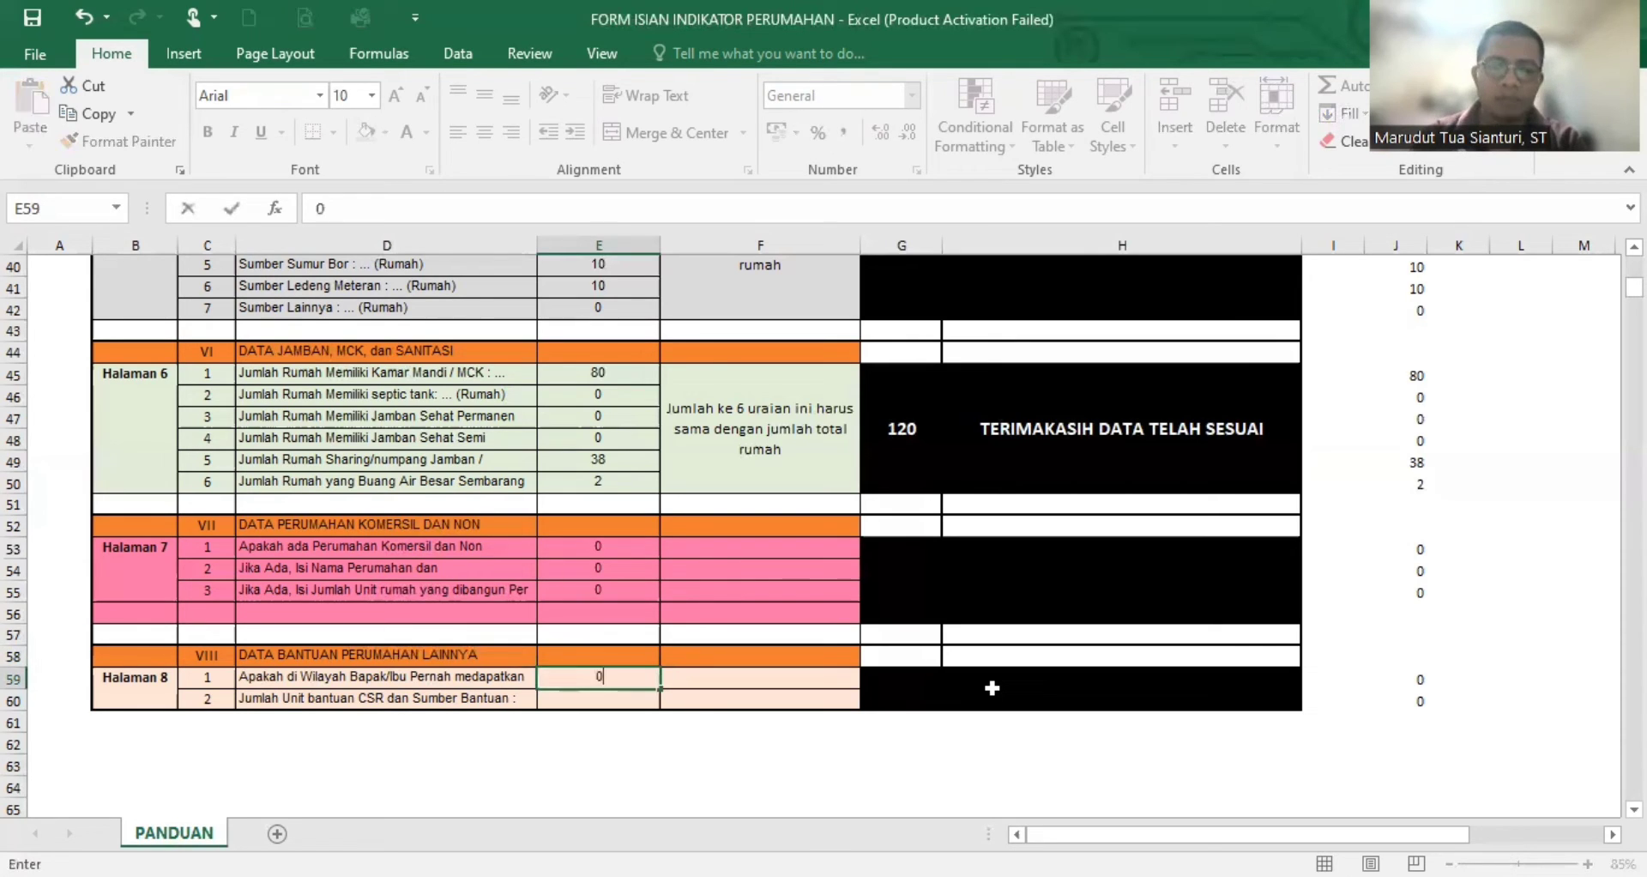
pyautogui.press('Return')
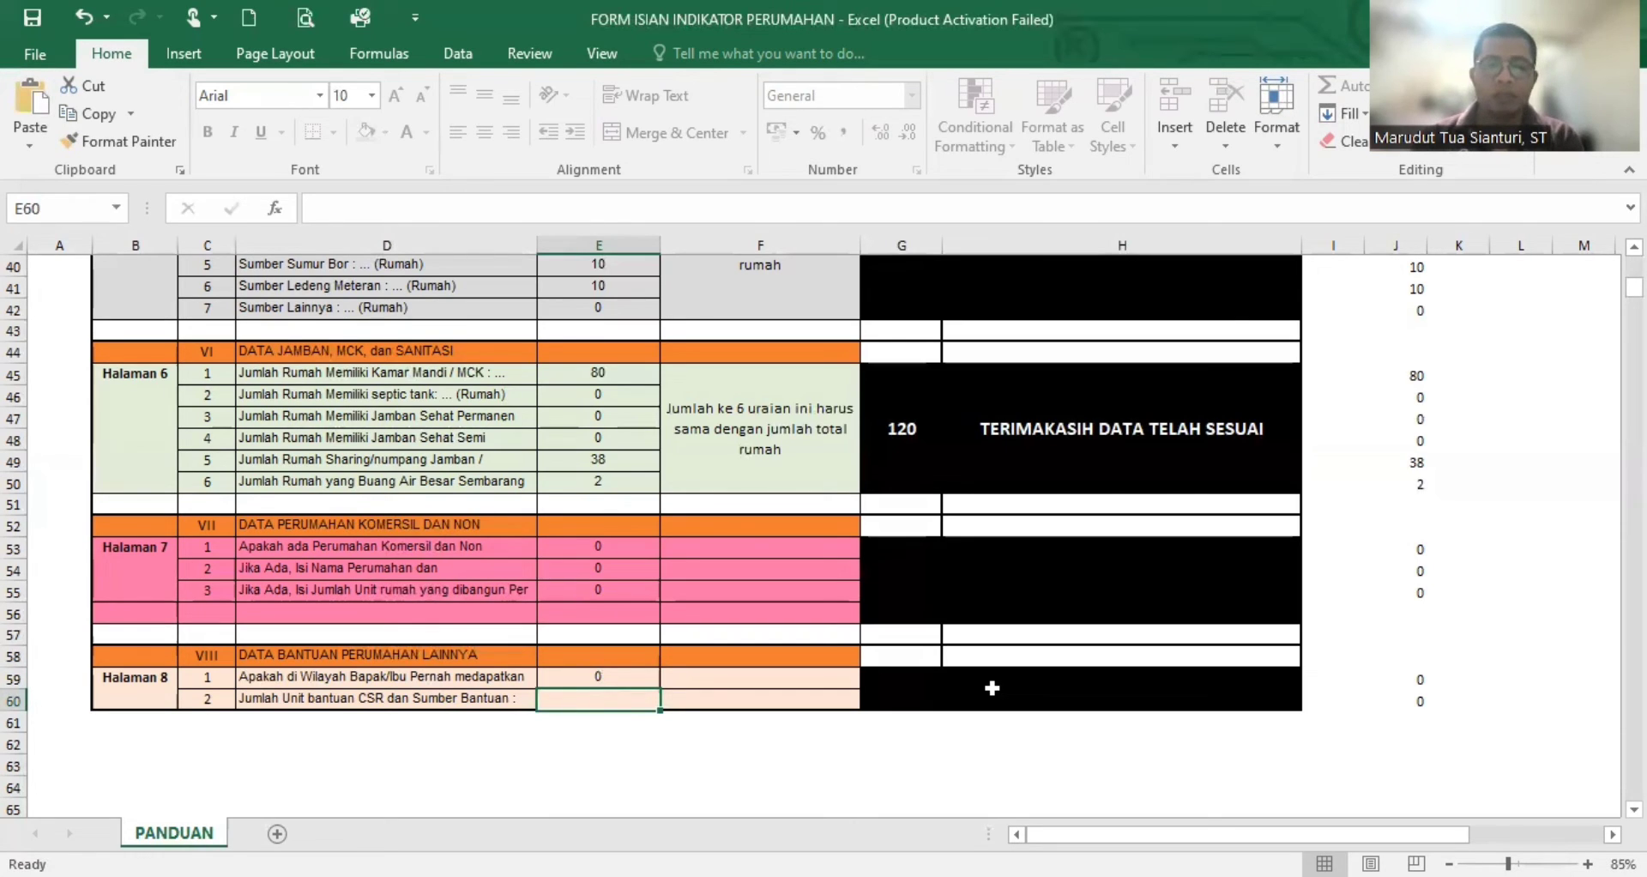
pyautogui.write('0')
pyautogui.press('Return')
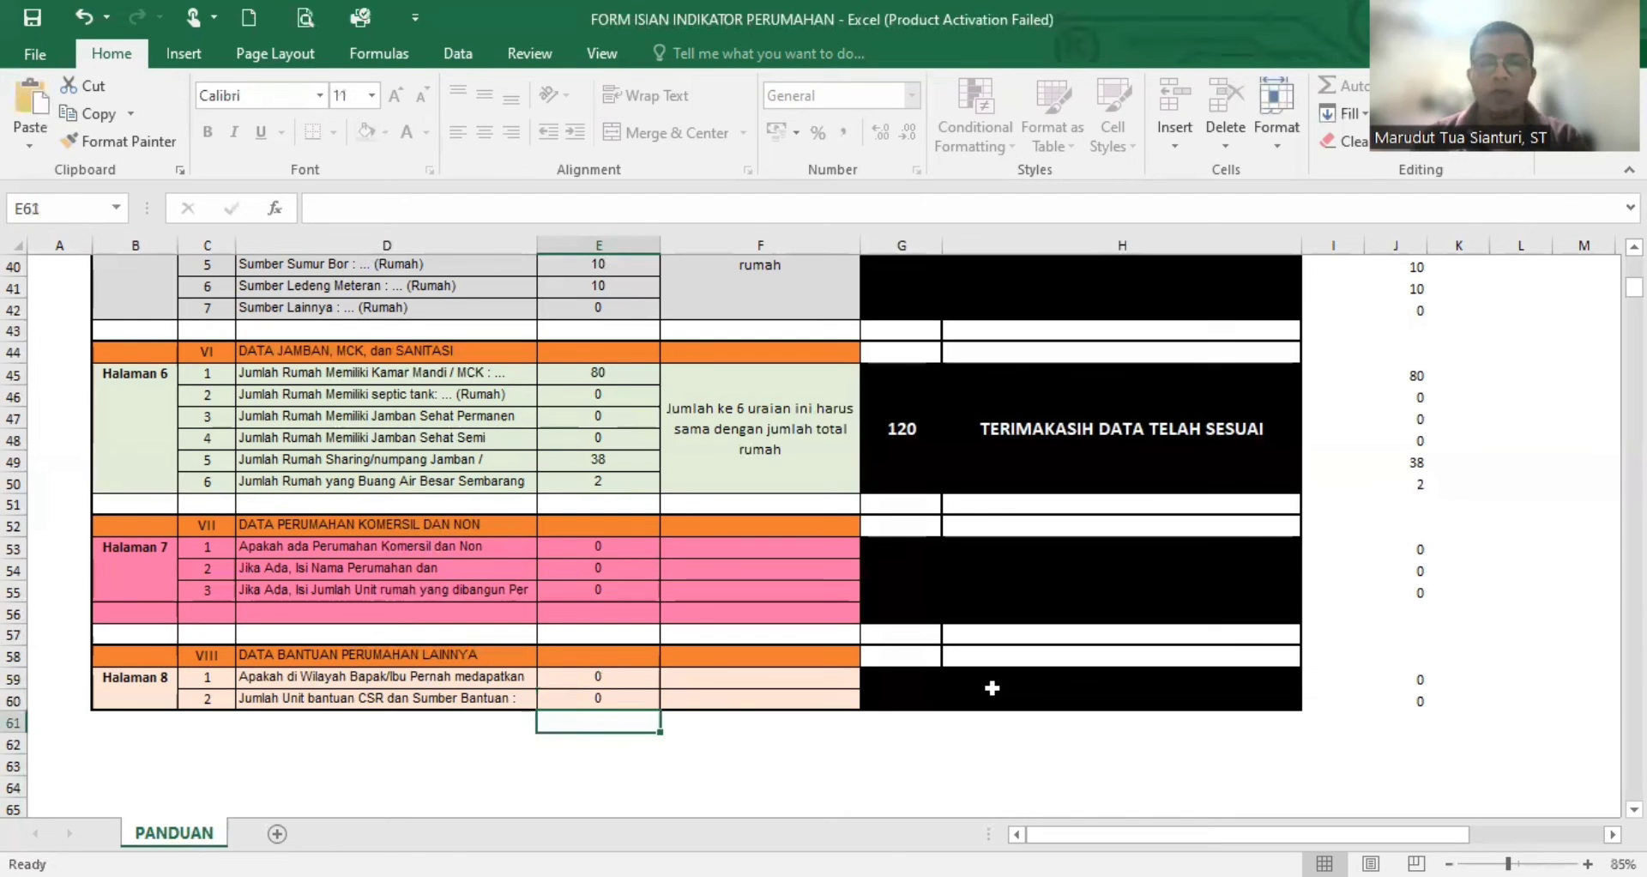
# - Review the filled-in form from its beginning, checking the house ownership counts in the Data Rumah dan Penduduk section on Halaman 2
pyautogui.scroll(11, 754, 596)
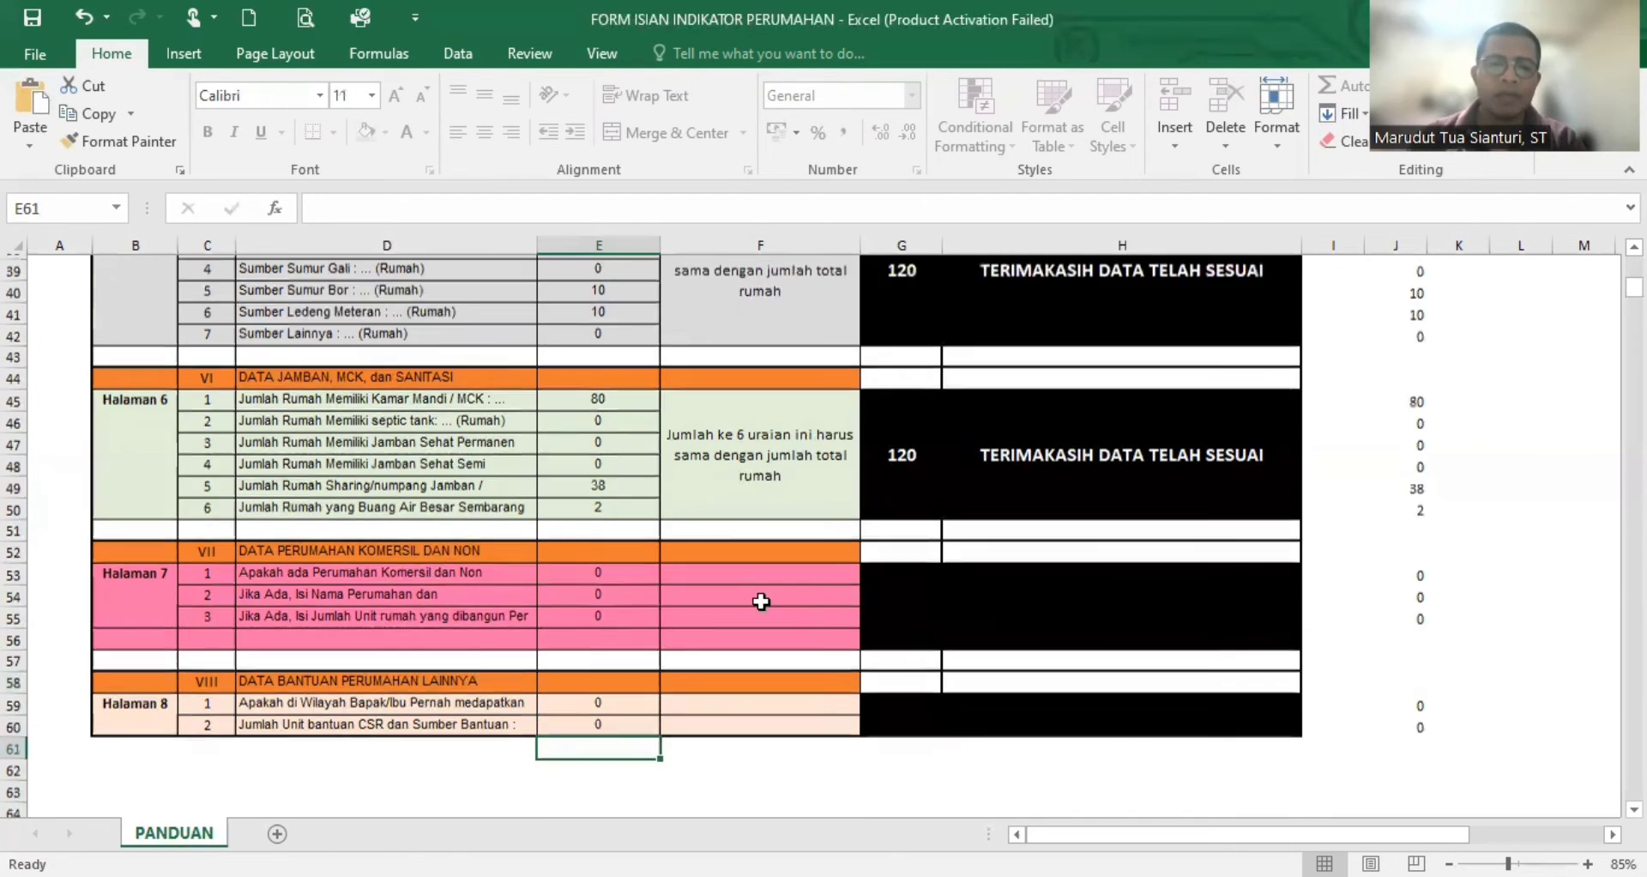
pyautogui.scroll(2, 670, 580)
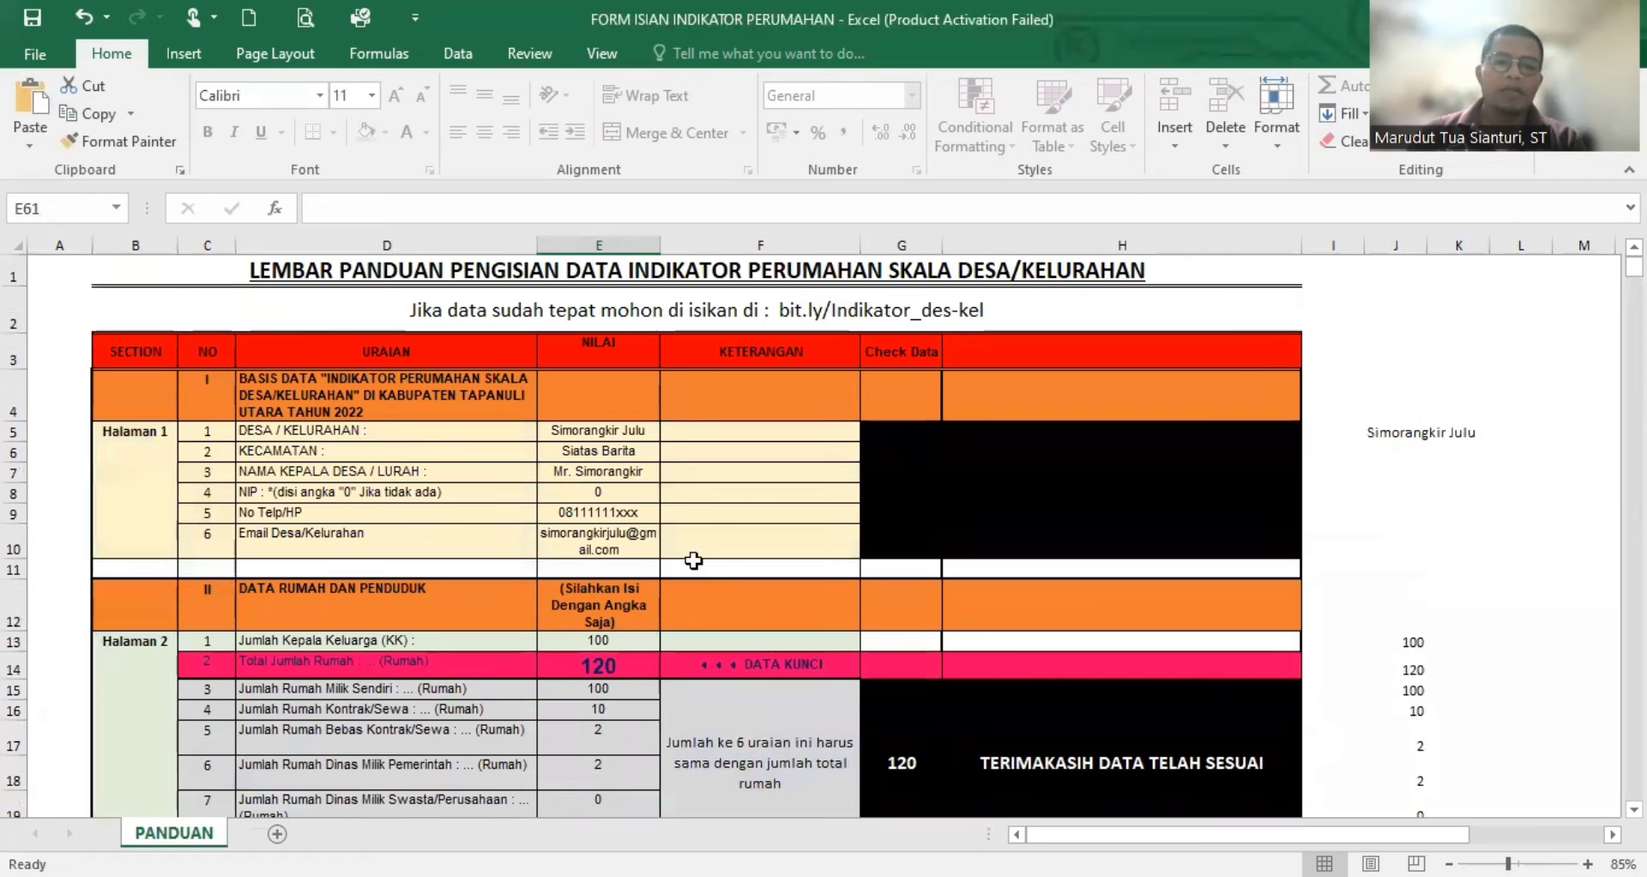
pyautogui.click(592, 471)
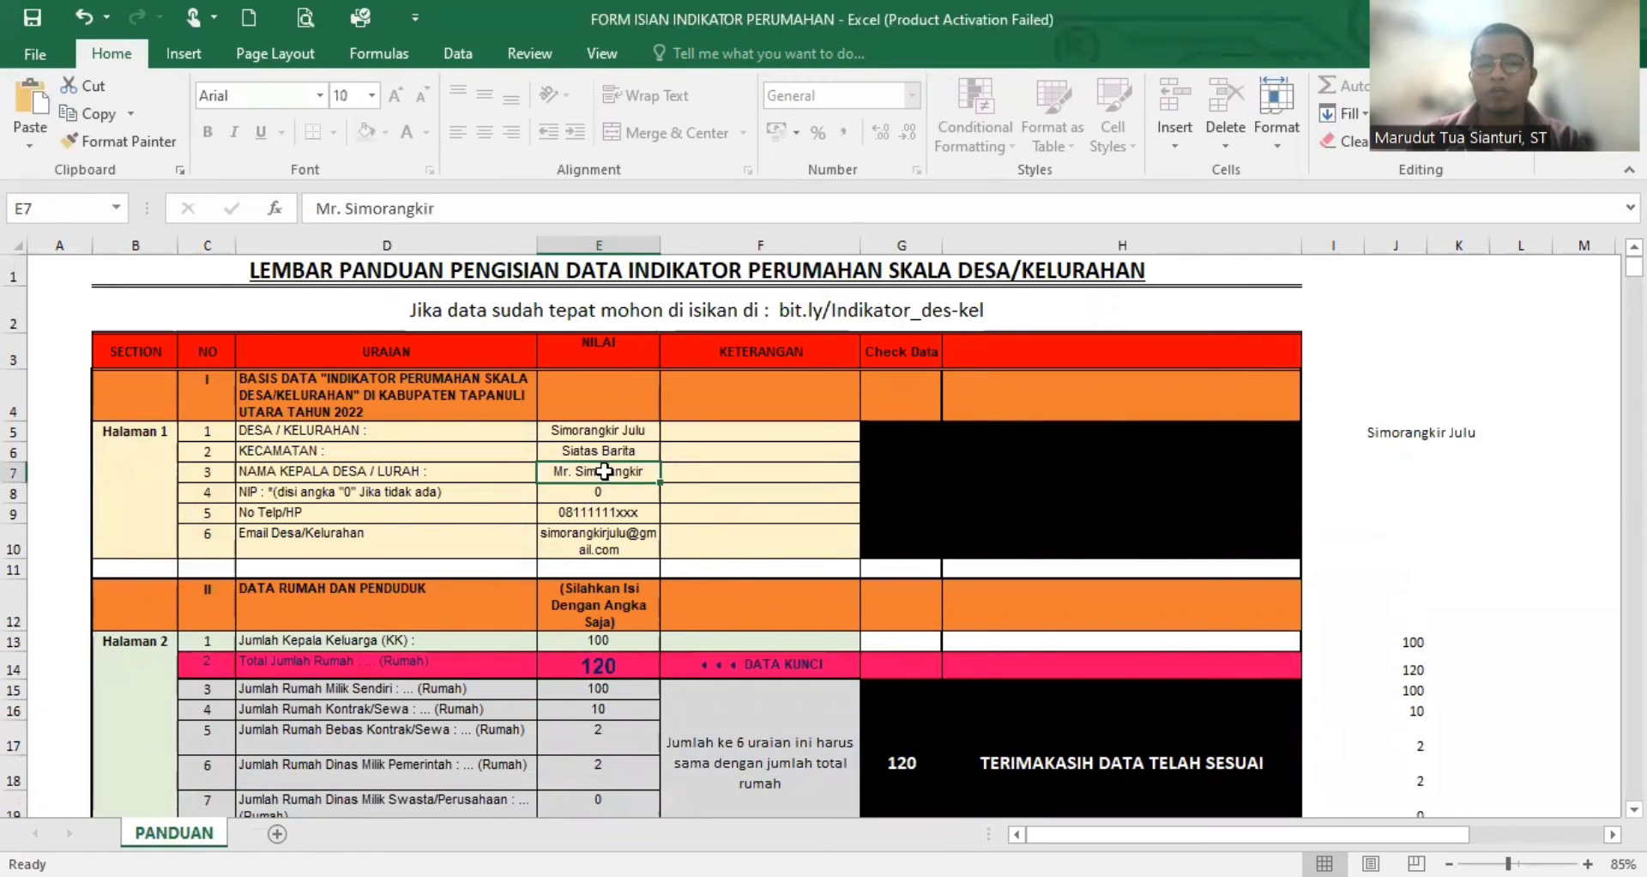
pyautogui.scroll(-3, 592, 534)
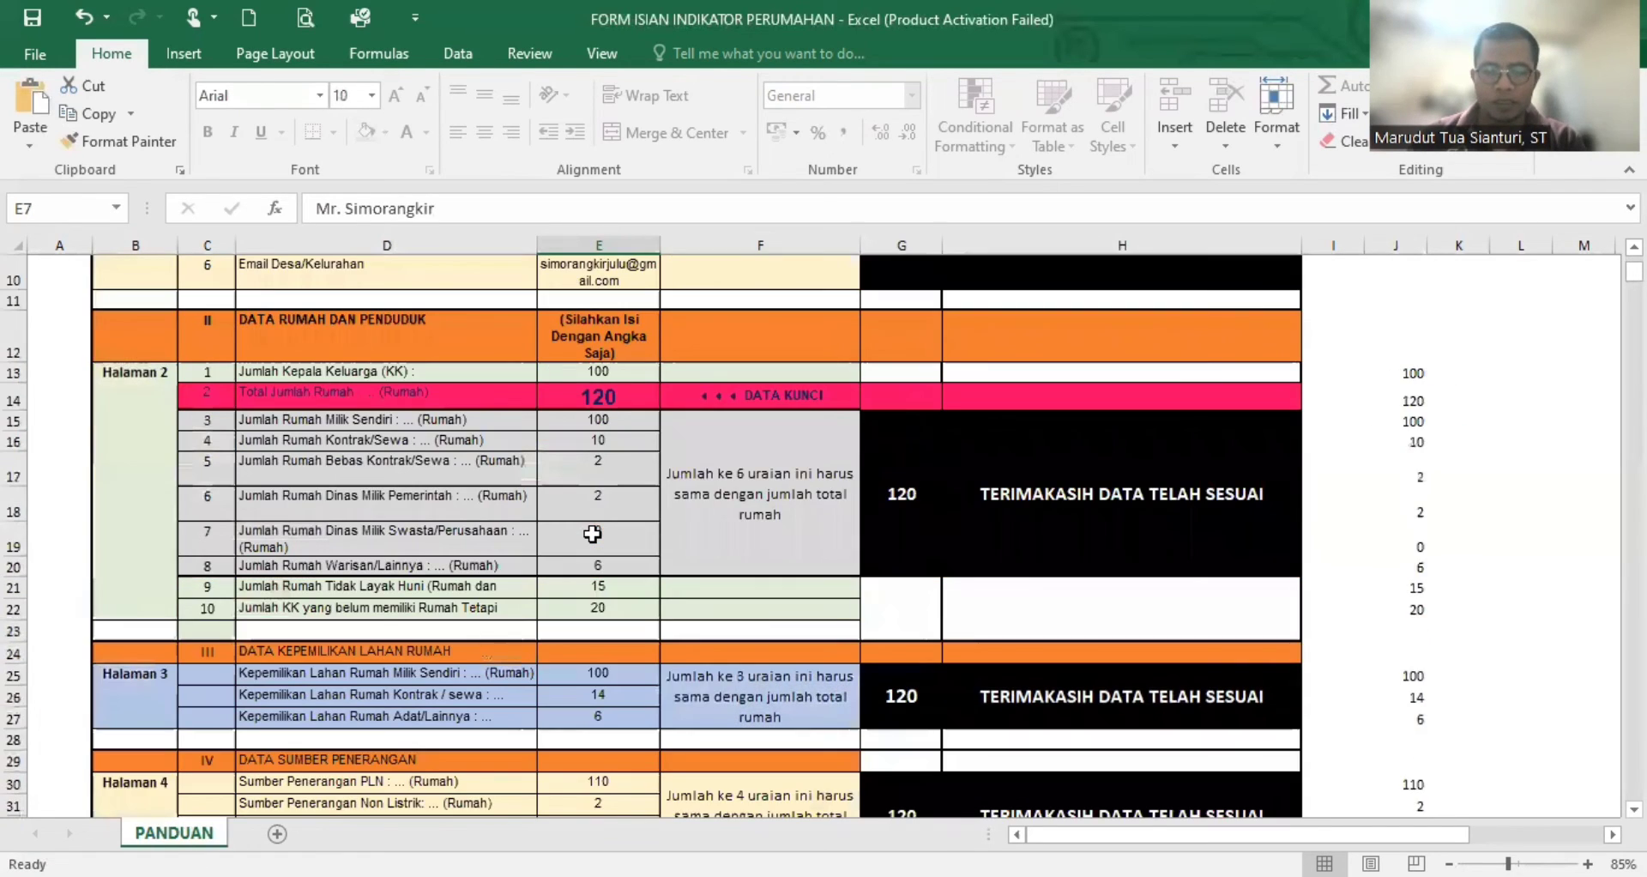
pyautogui.click(598, 426)
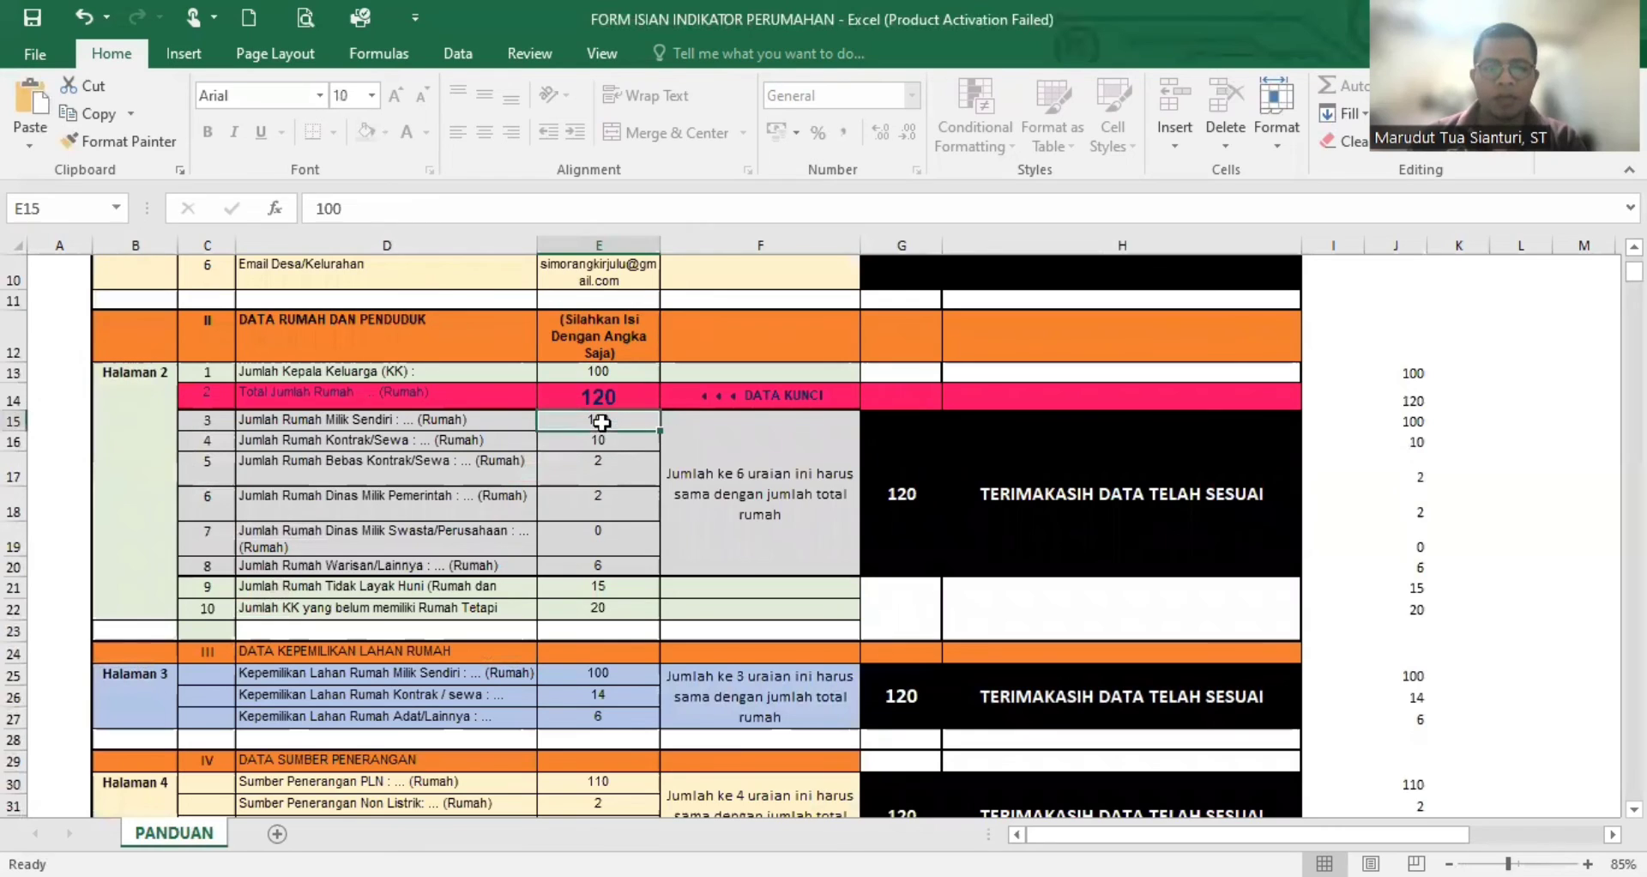
pyautogui.click(603, 465)
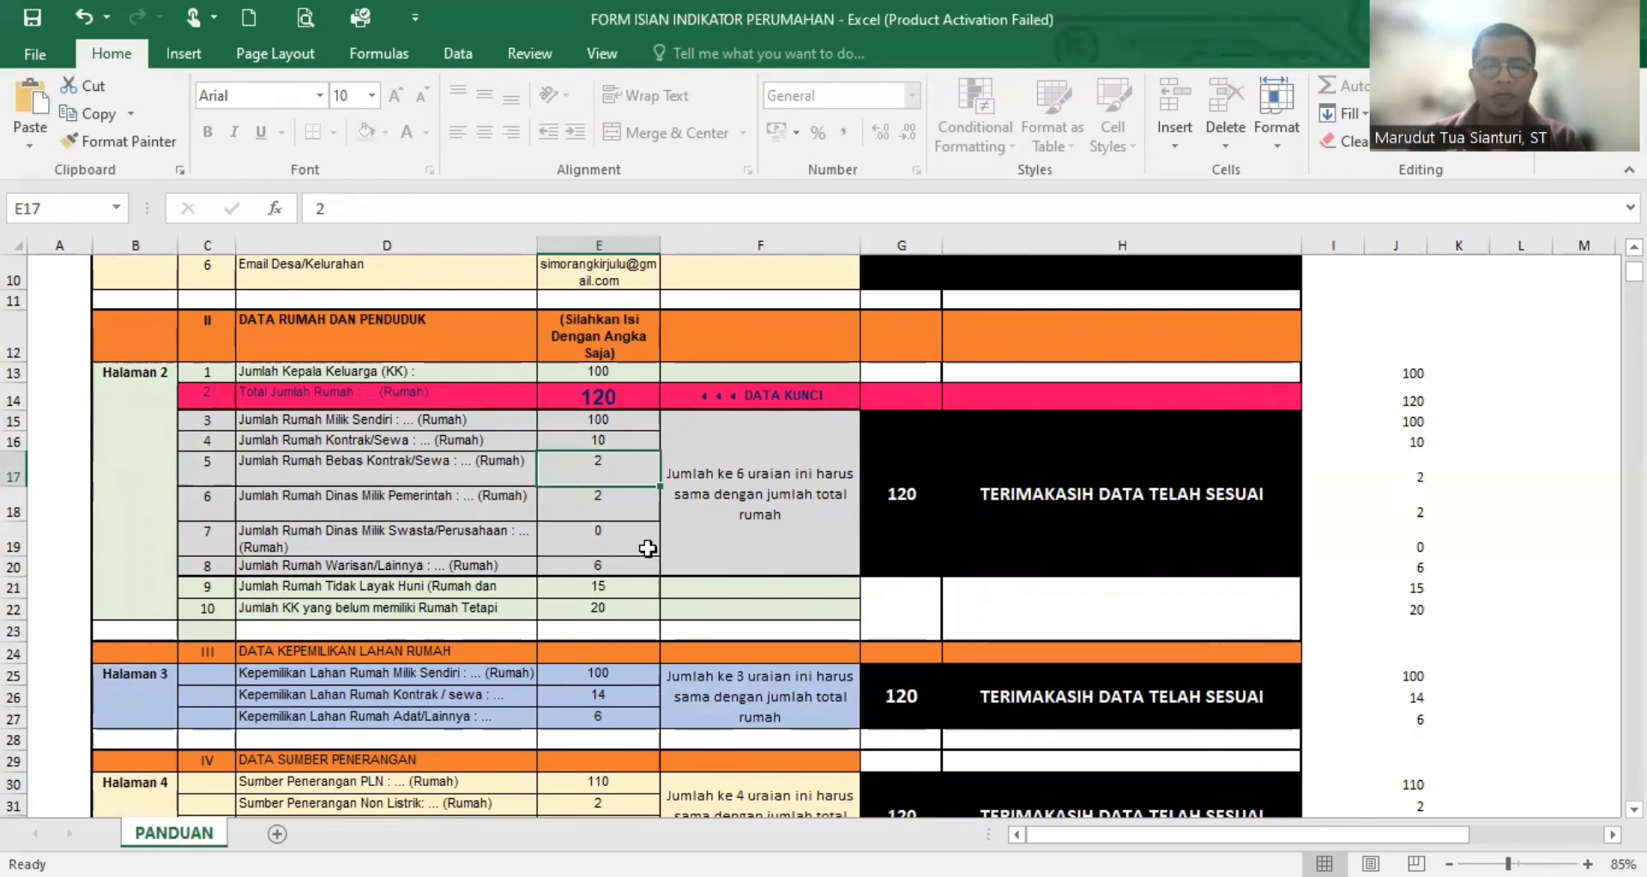
pyautogui.click(635, 505)
pyautogui.click(626, 536)
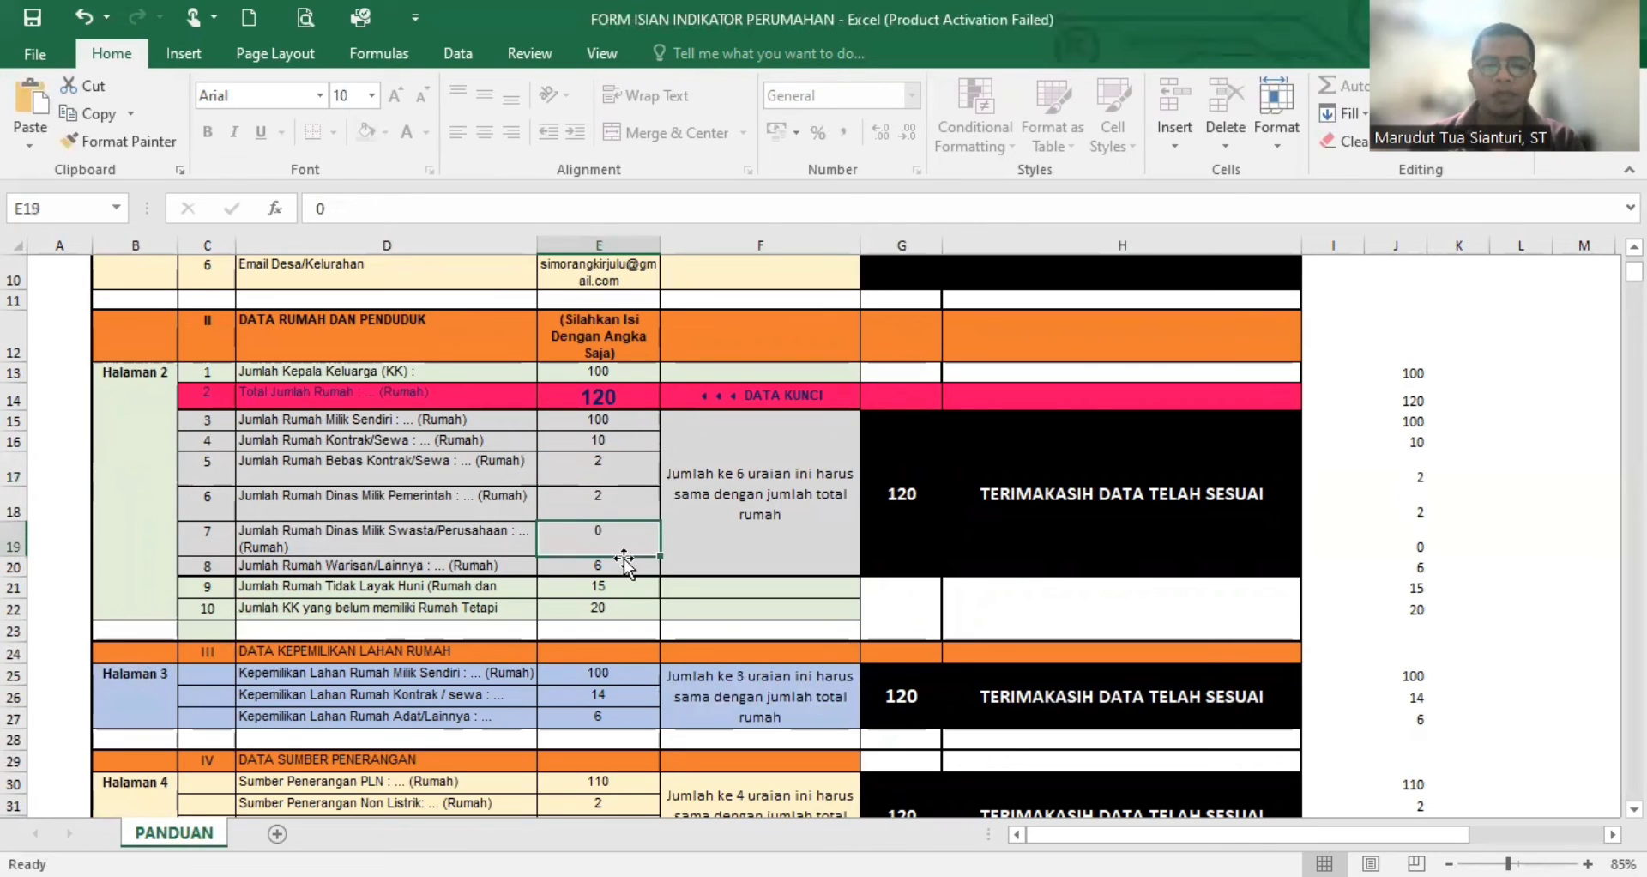
pyautogui.click(629, 468)
pyautogui.click(623, 422)
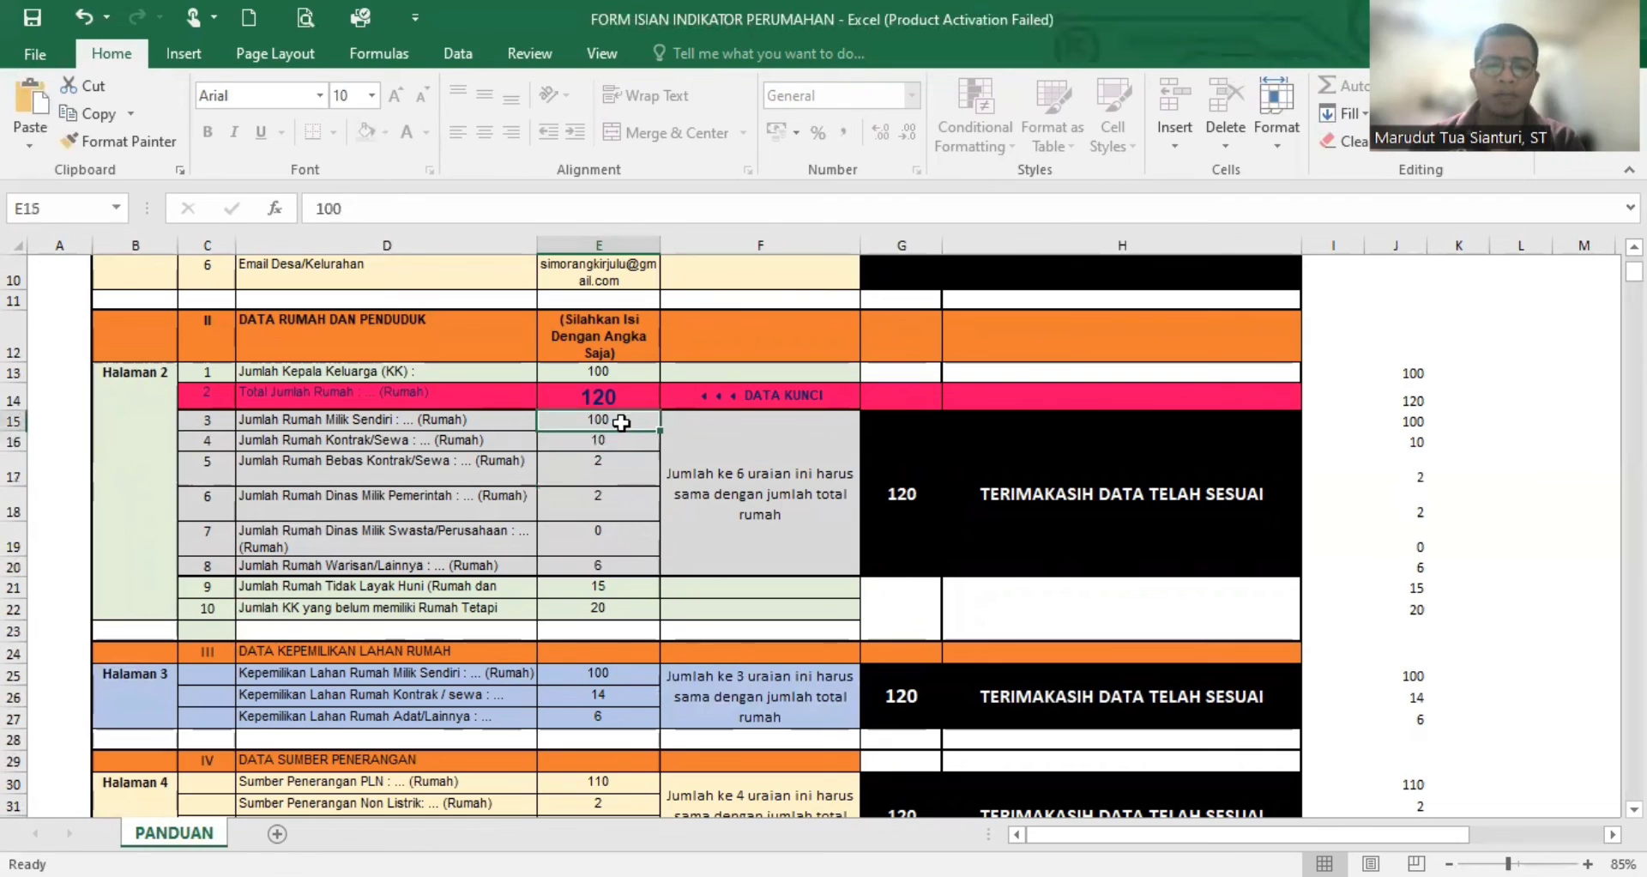
# - Review the Halaman 1 identity entries for Desa / Kelurahan, Kecamatan, Nama Kepala Desa / Lurah and NIP
pyautogui.scroll(3, 623, 422)
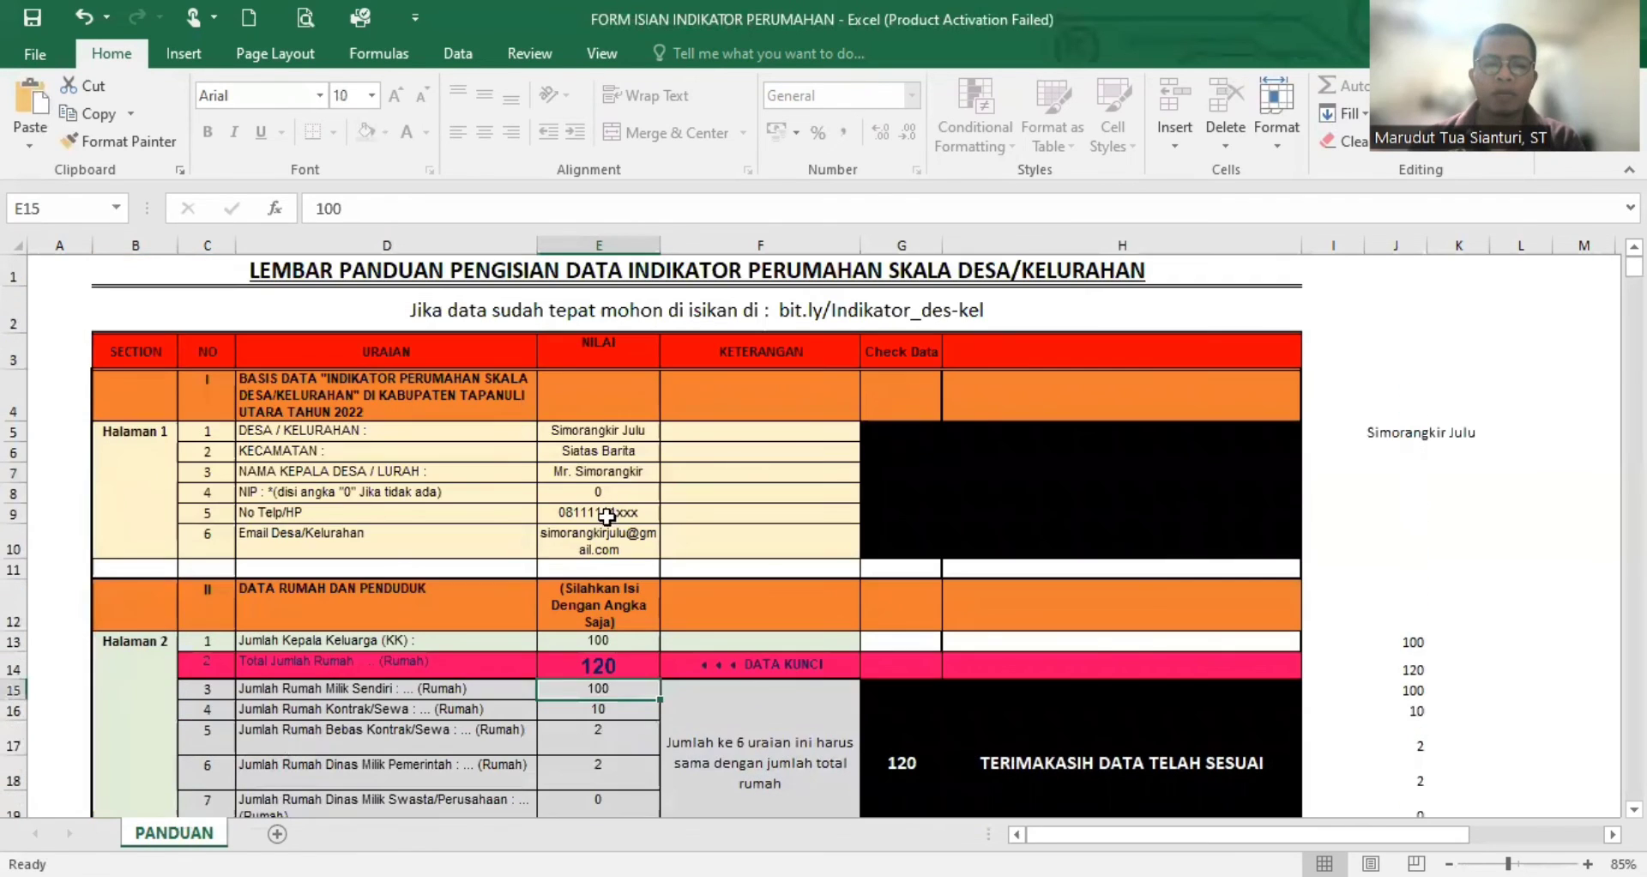
pyautogui.click(625, 432)
pyautogui.click(623, 454)
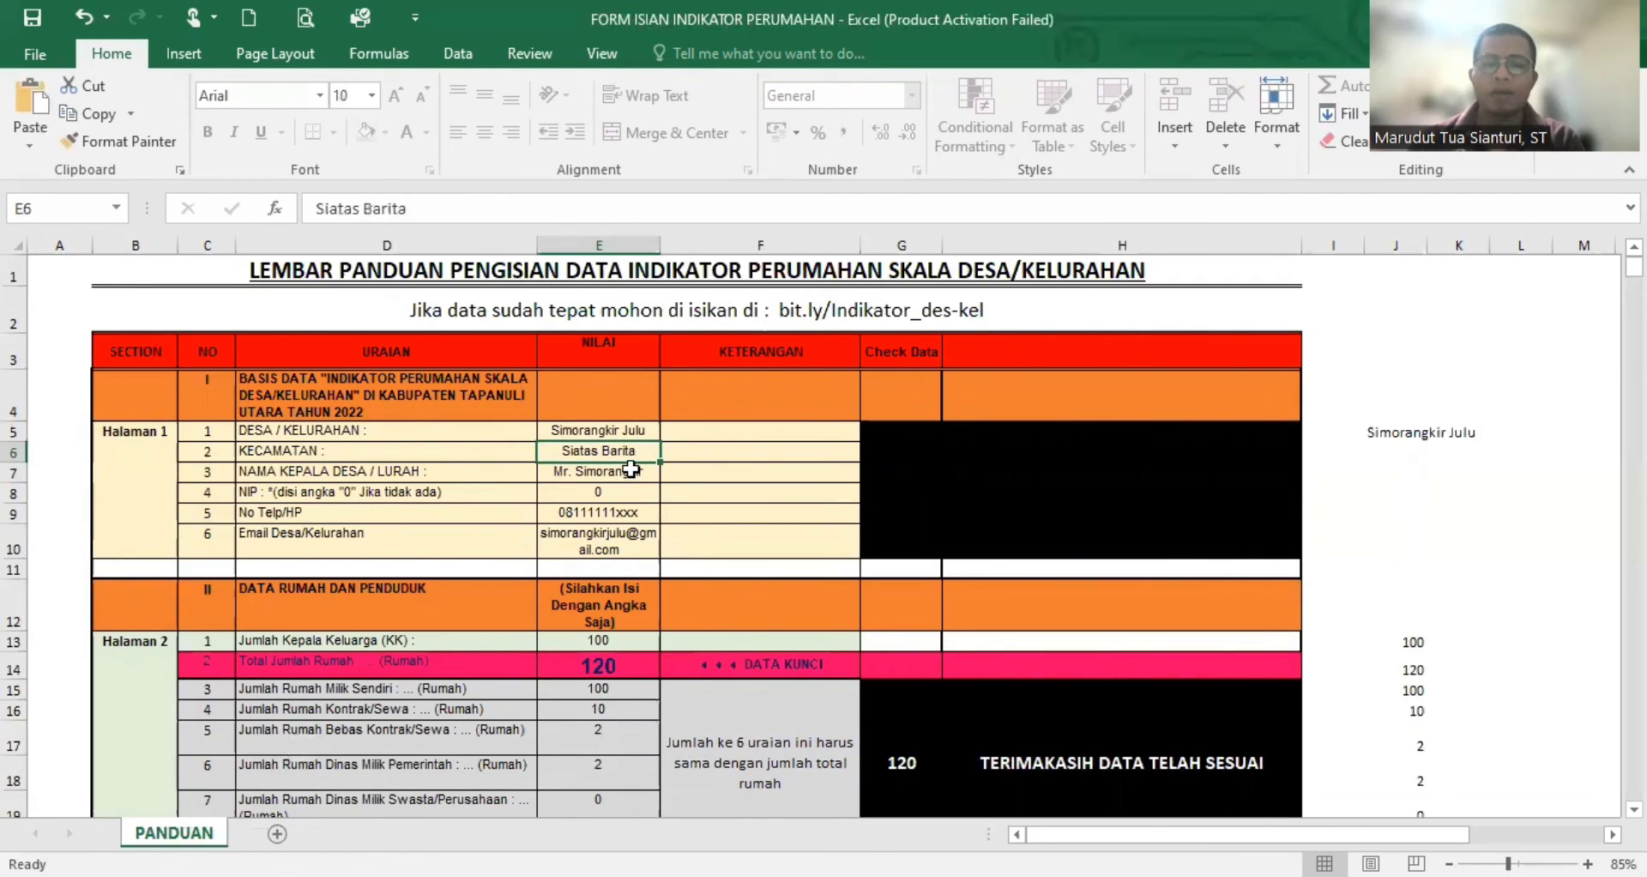
pyautogui.click(626, 473)
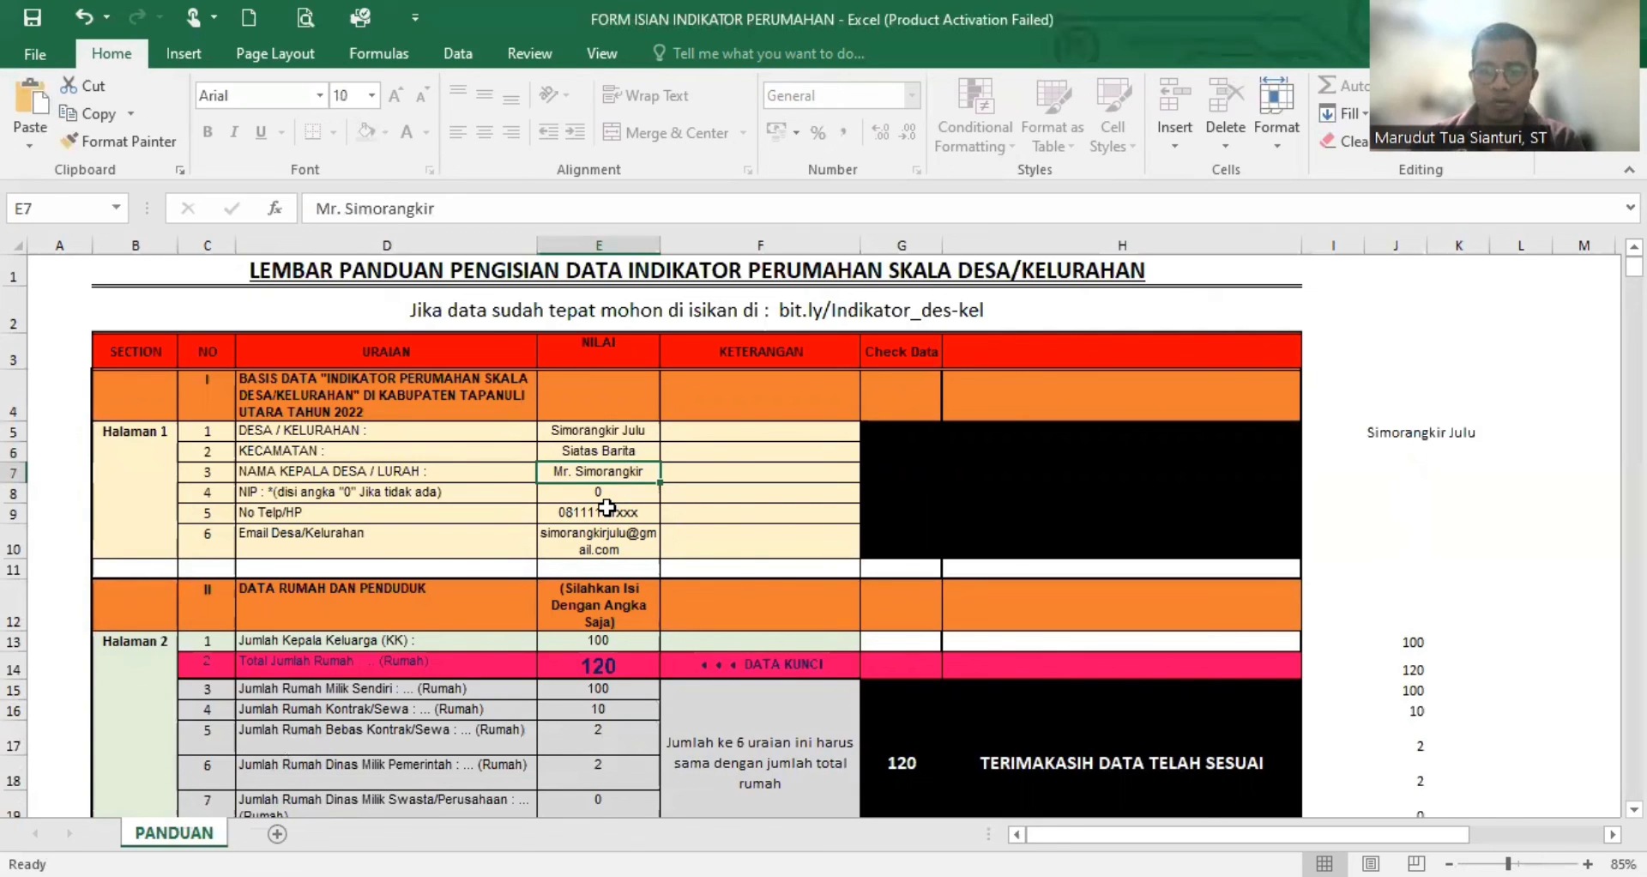
pyautogui.click(609, 492)
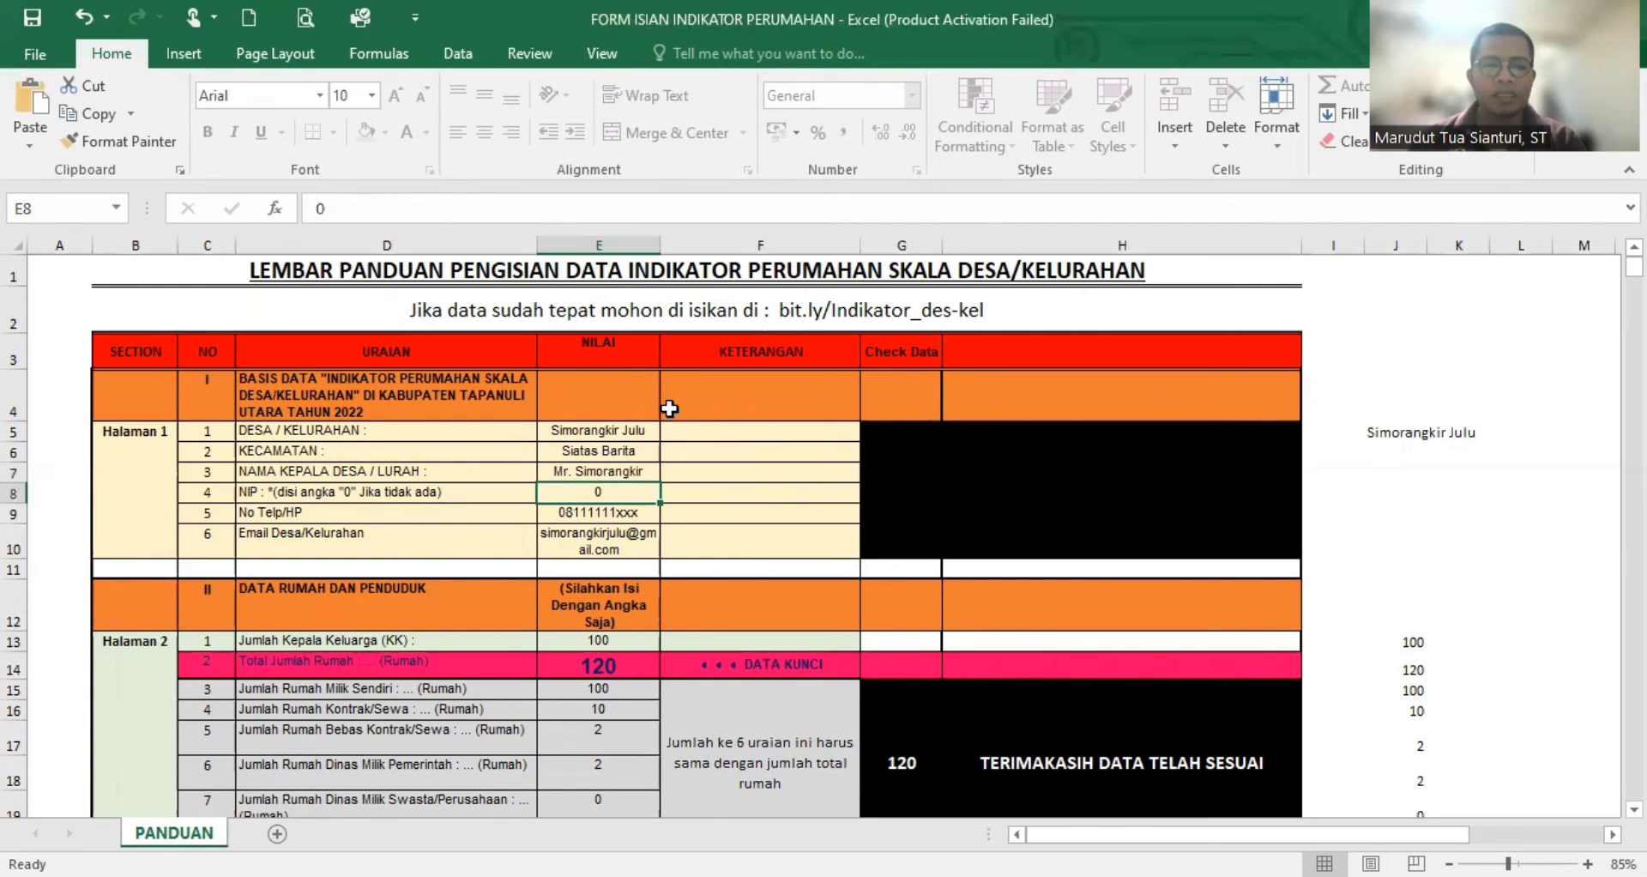
pyautogui.click(646, 454)
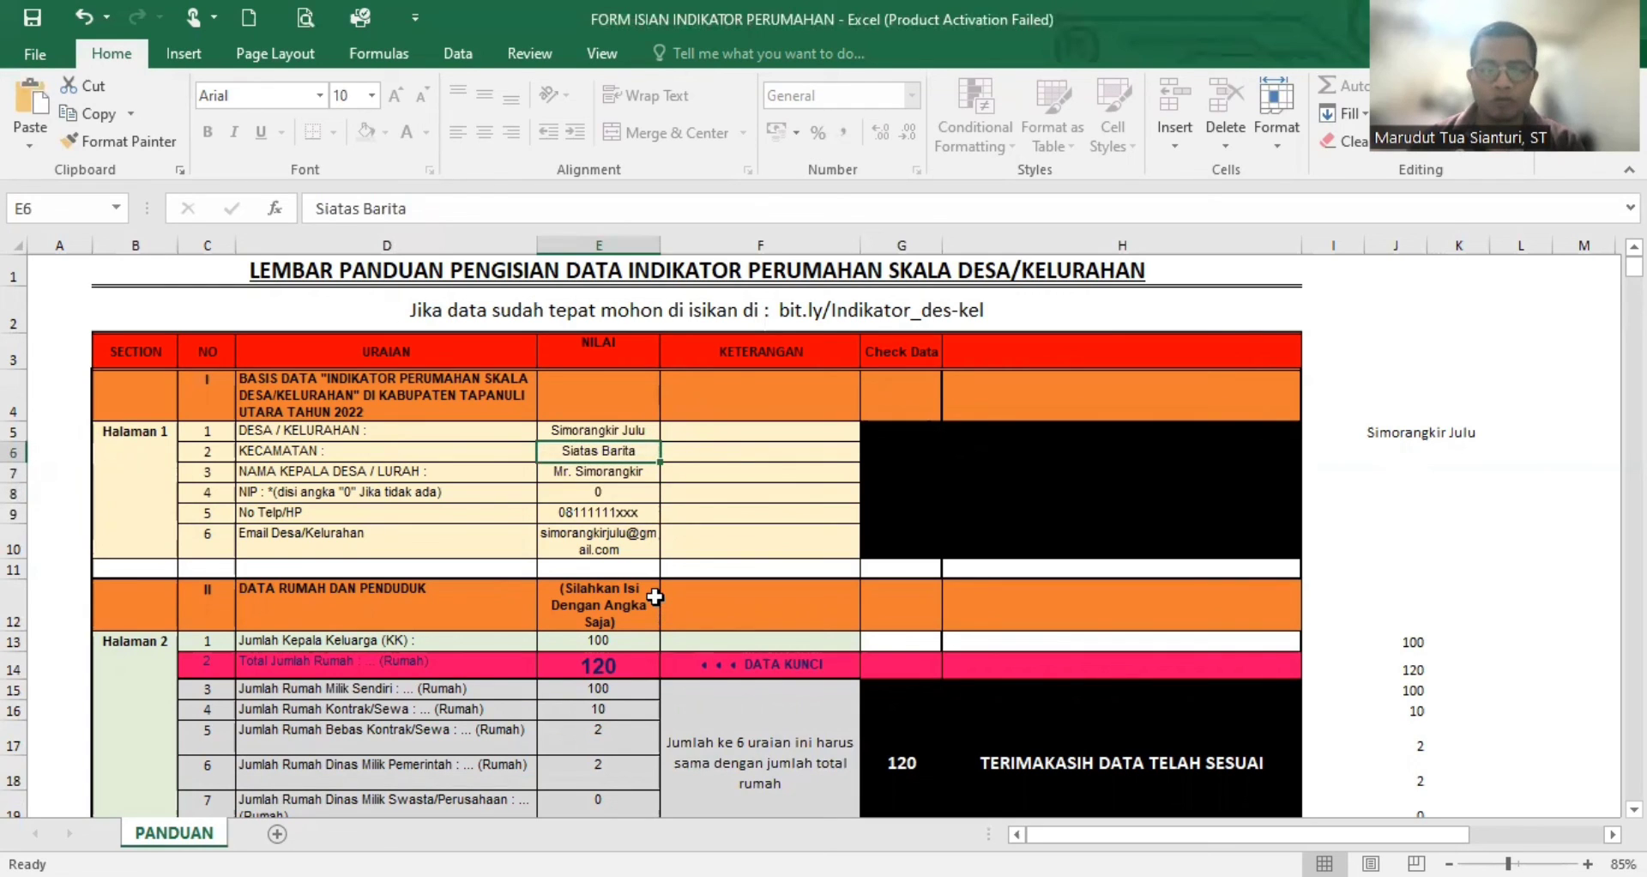